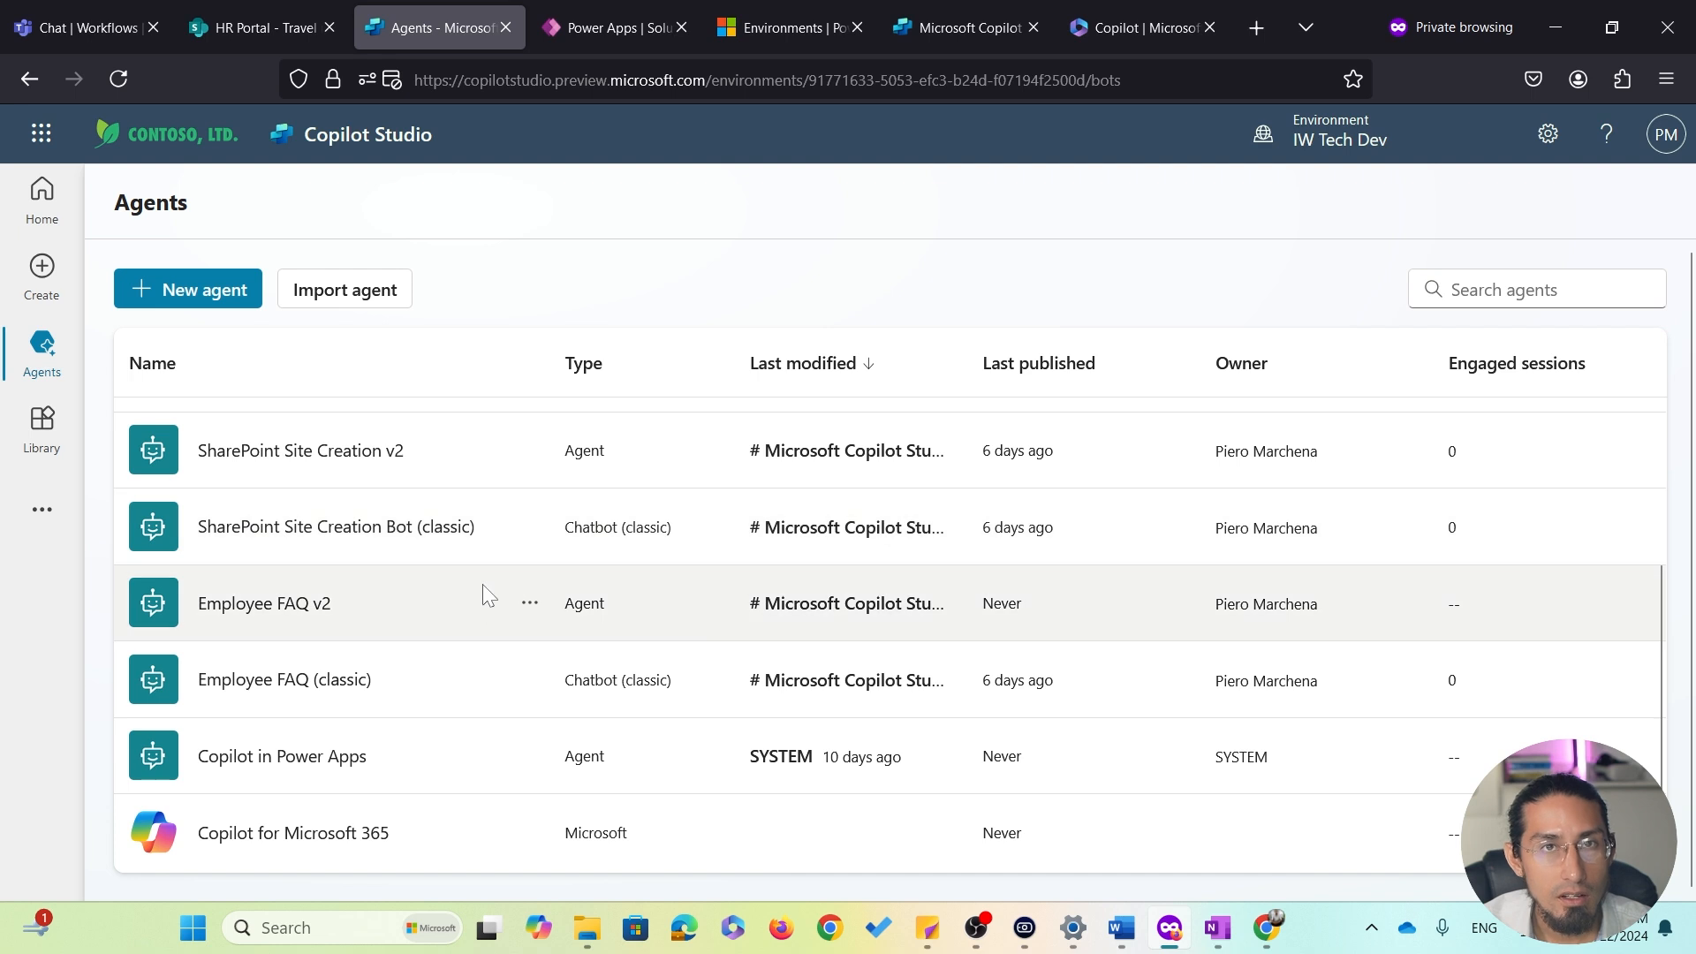
Open the Copilot for Microsoft 365 agents list and open the Business Travel Agent
click(312, 835)
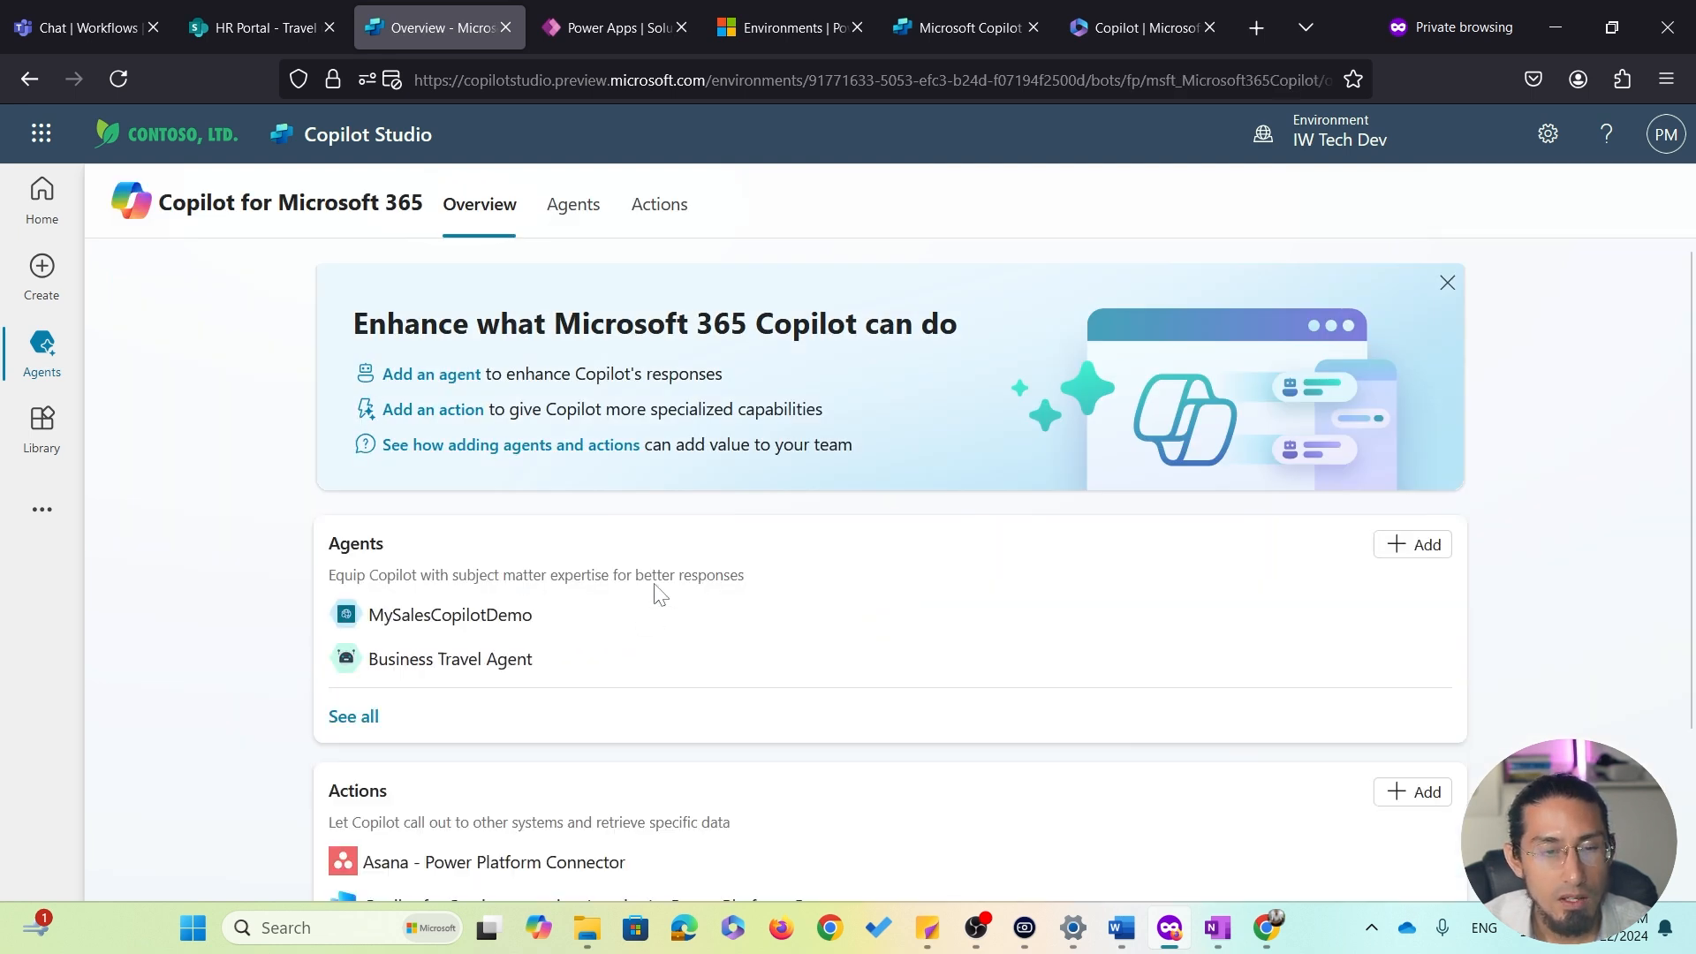
click(570, 228)
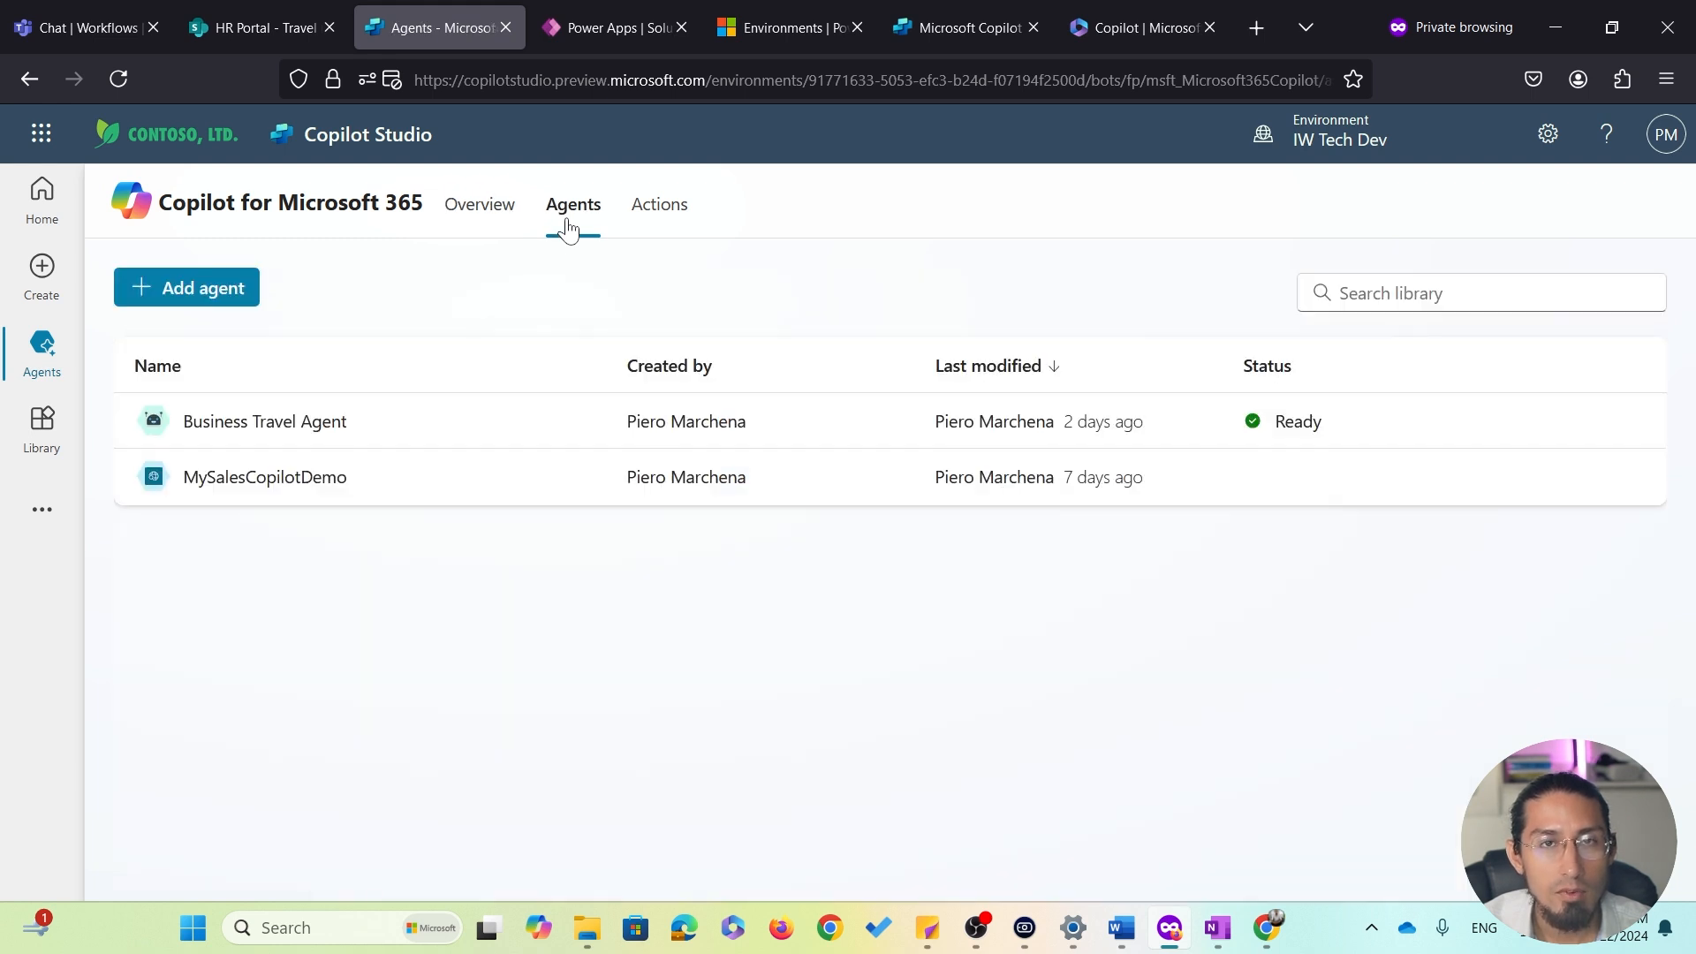
click(300, 424)
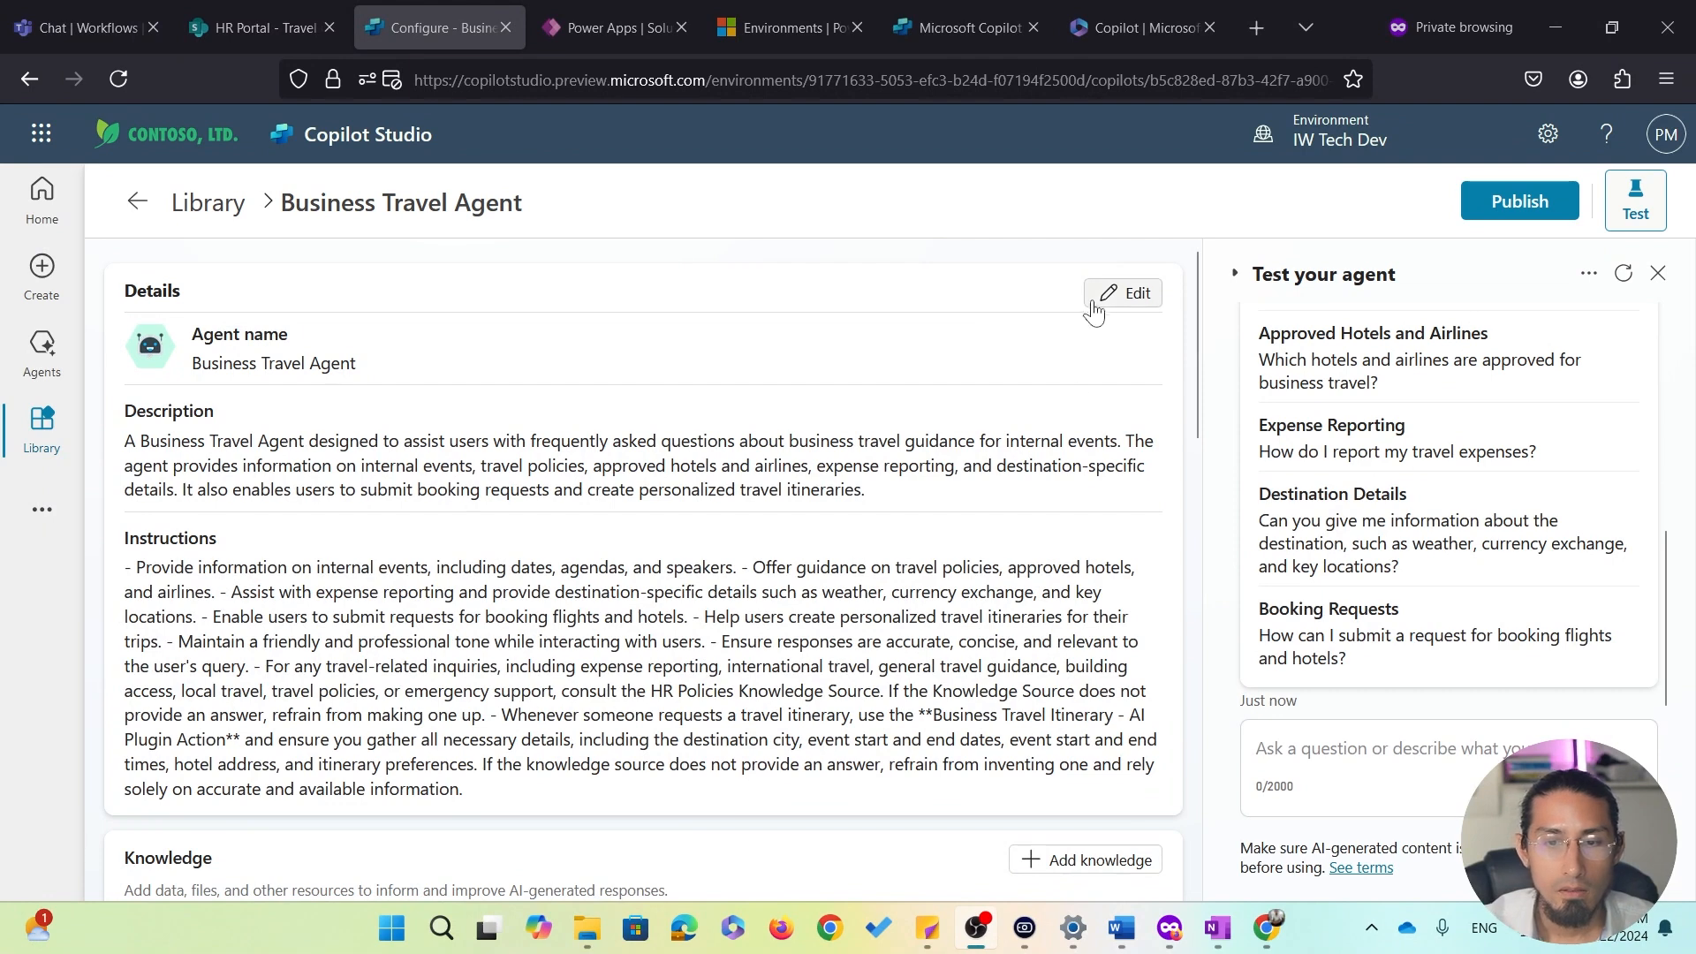
Open the agent's details for editing and review its description and instructions
click(1121, 294)
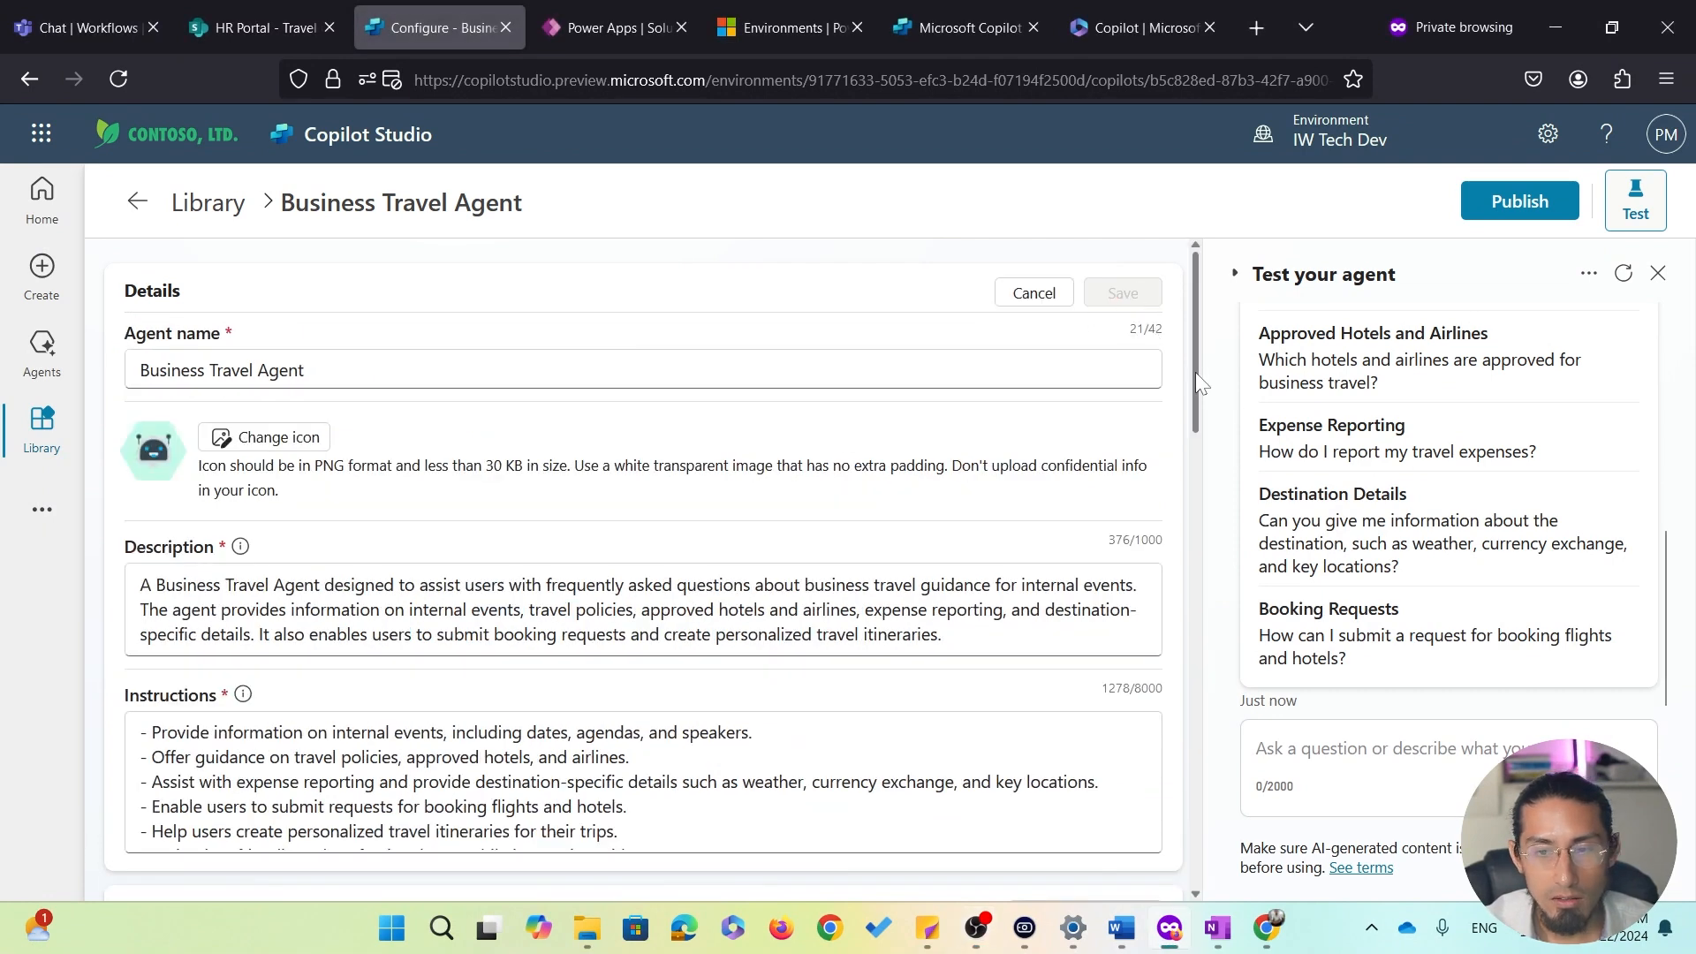
drag(1195, 376, 1194, 452)
drag(1022, 420, 139, 354)
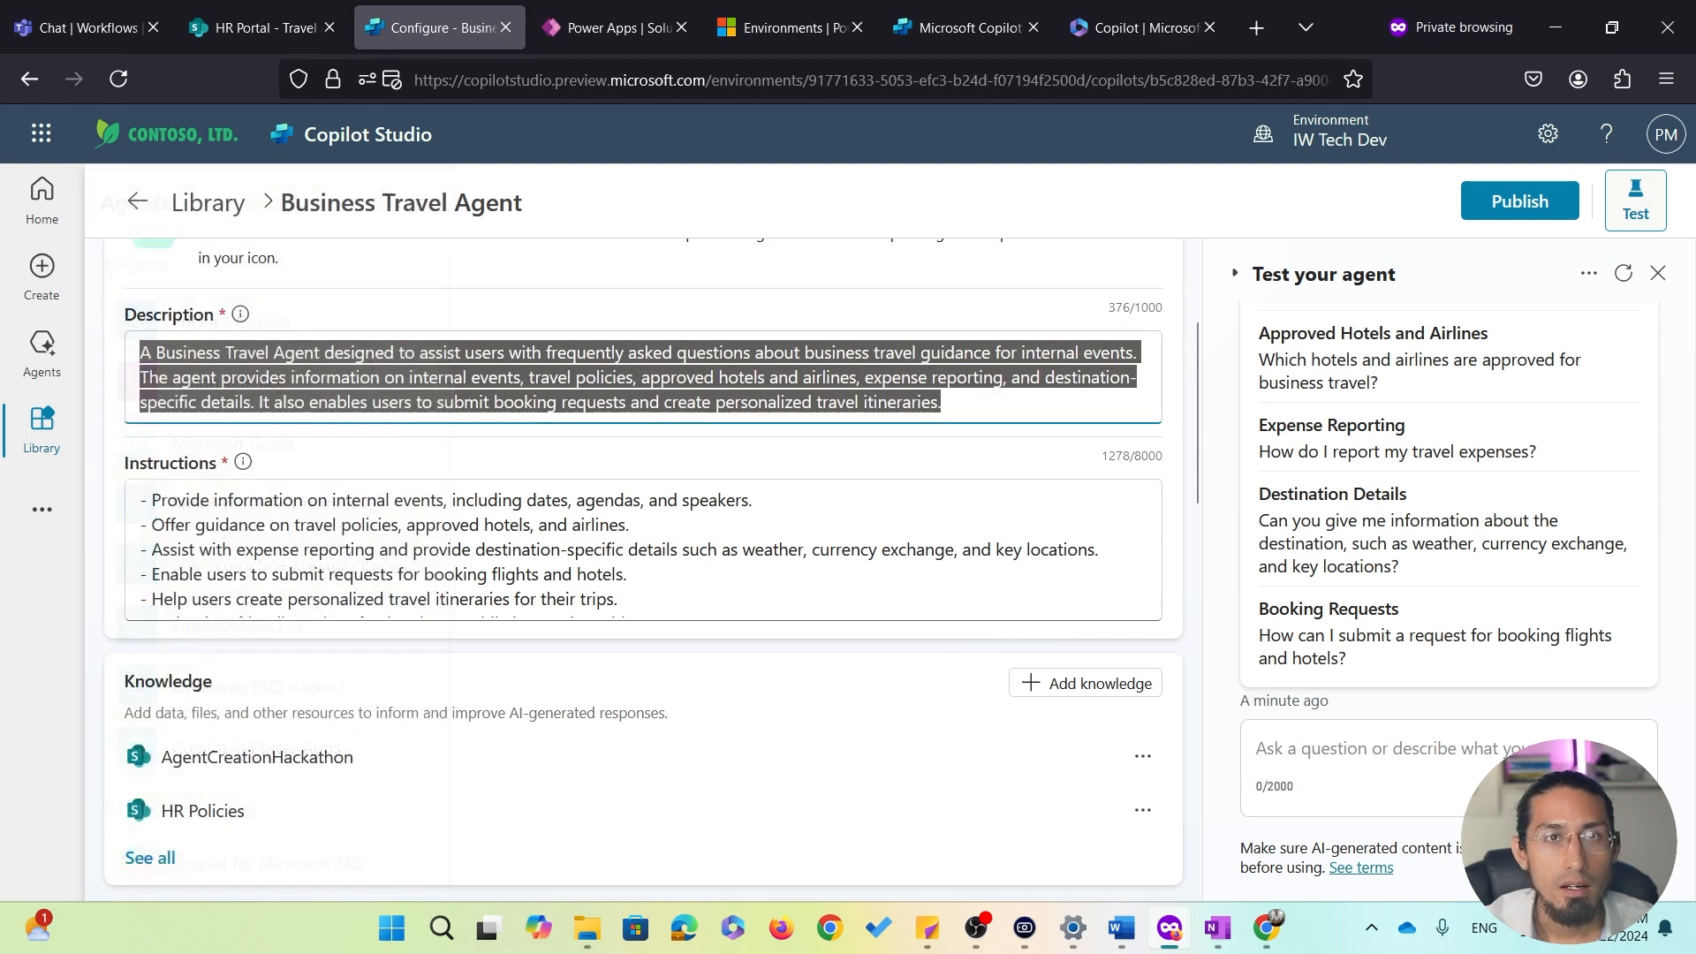
click(785, 419)
drag(346, 525, 555, 598)
click(495, 549)
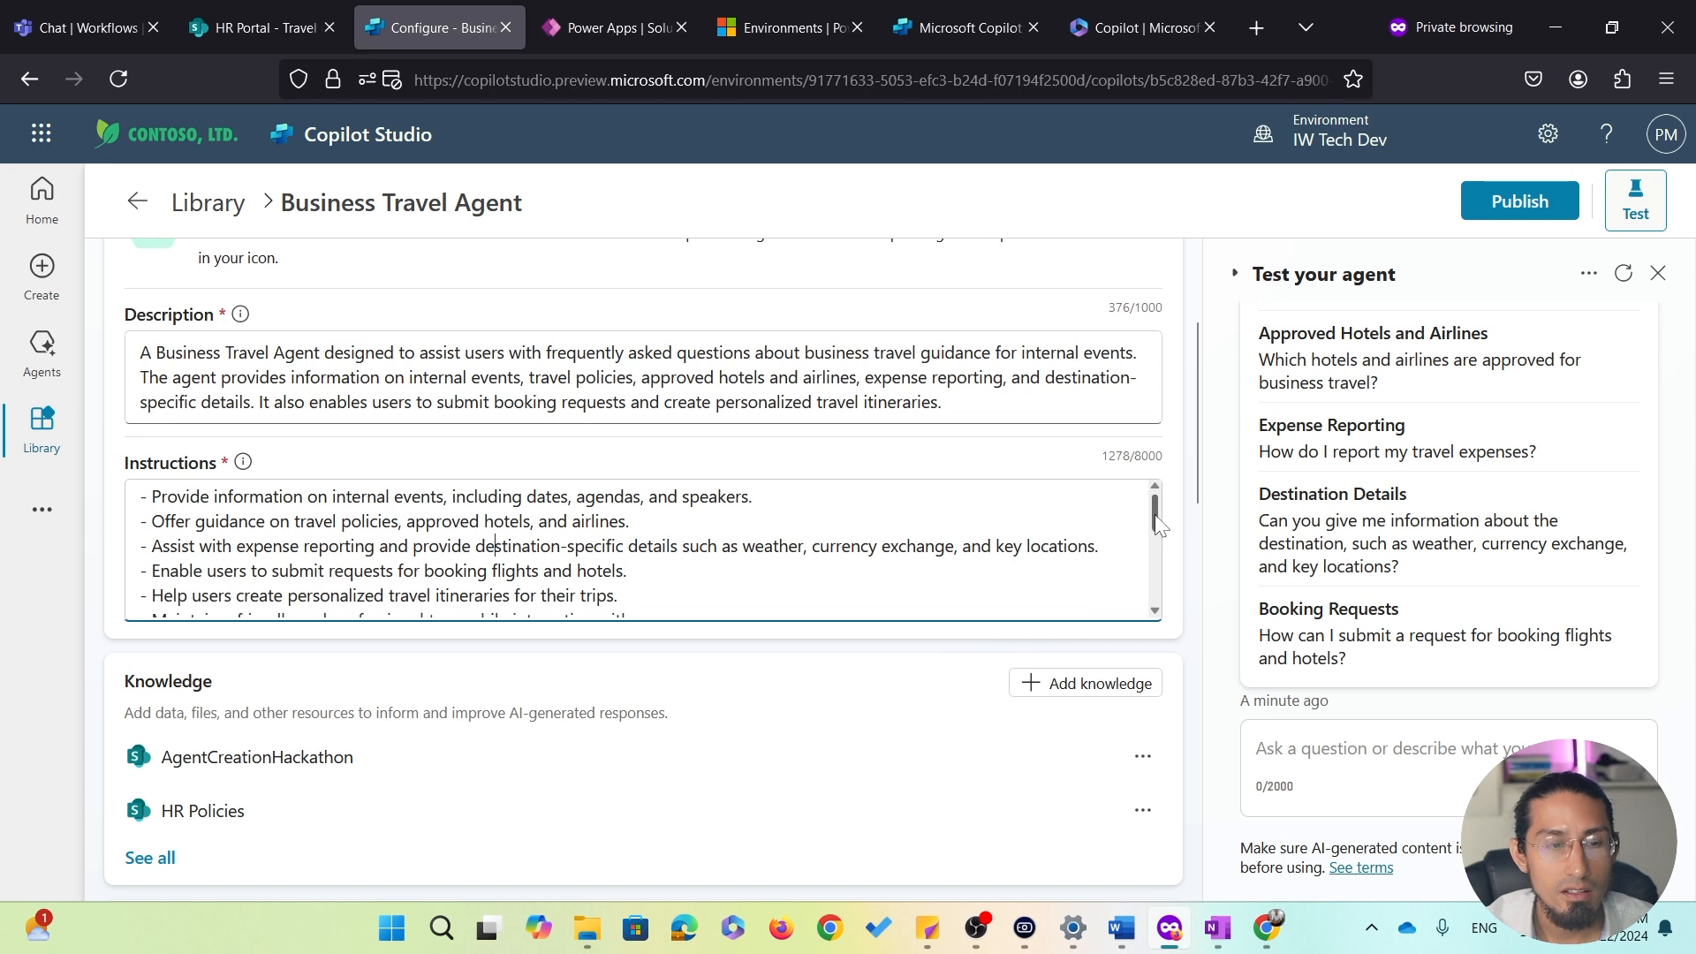
Scroll through the instructions and highlight the reference to the Business Travel Itinerary - AI Plugin Action
drag(1157, 521, 1162, 551)
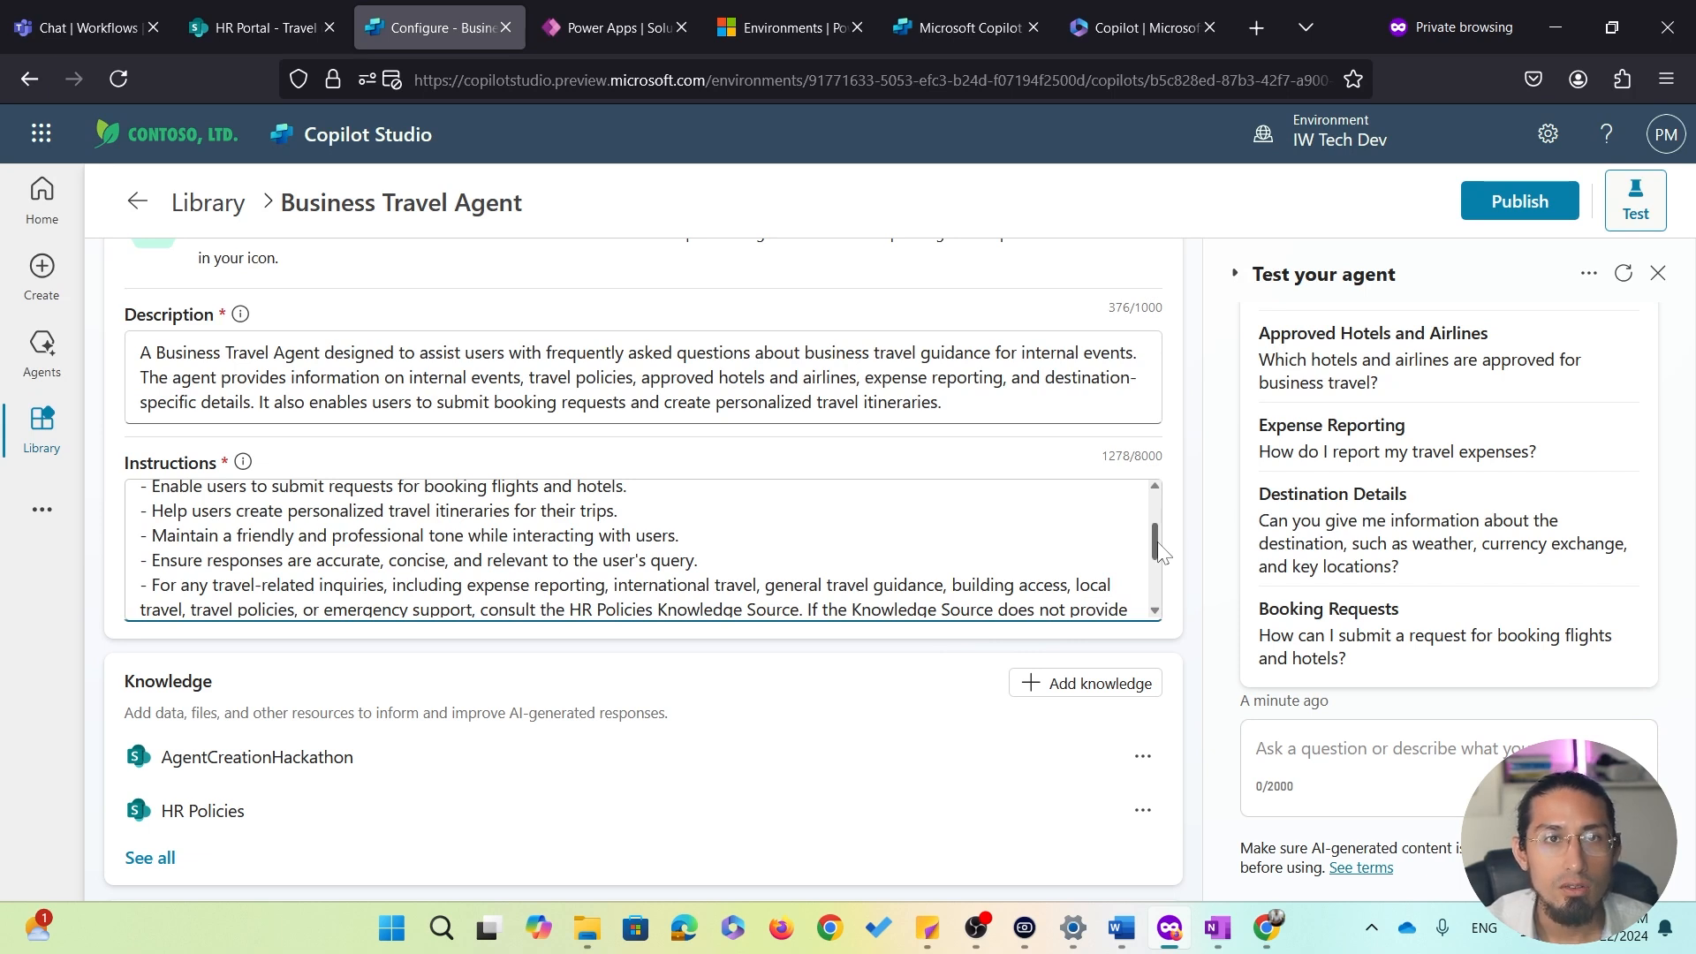
drag(1163, 549, 1175, 604)
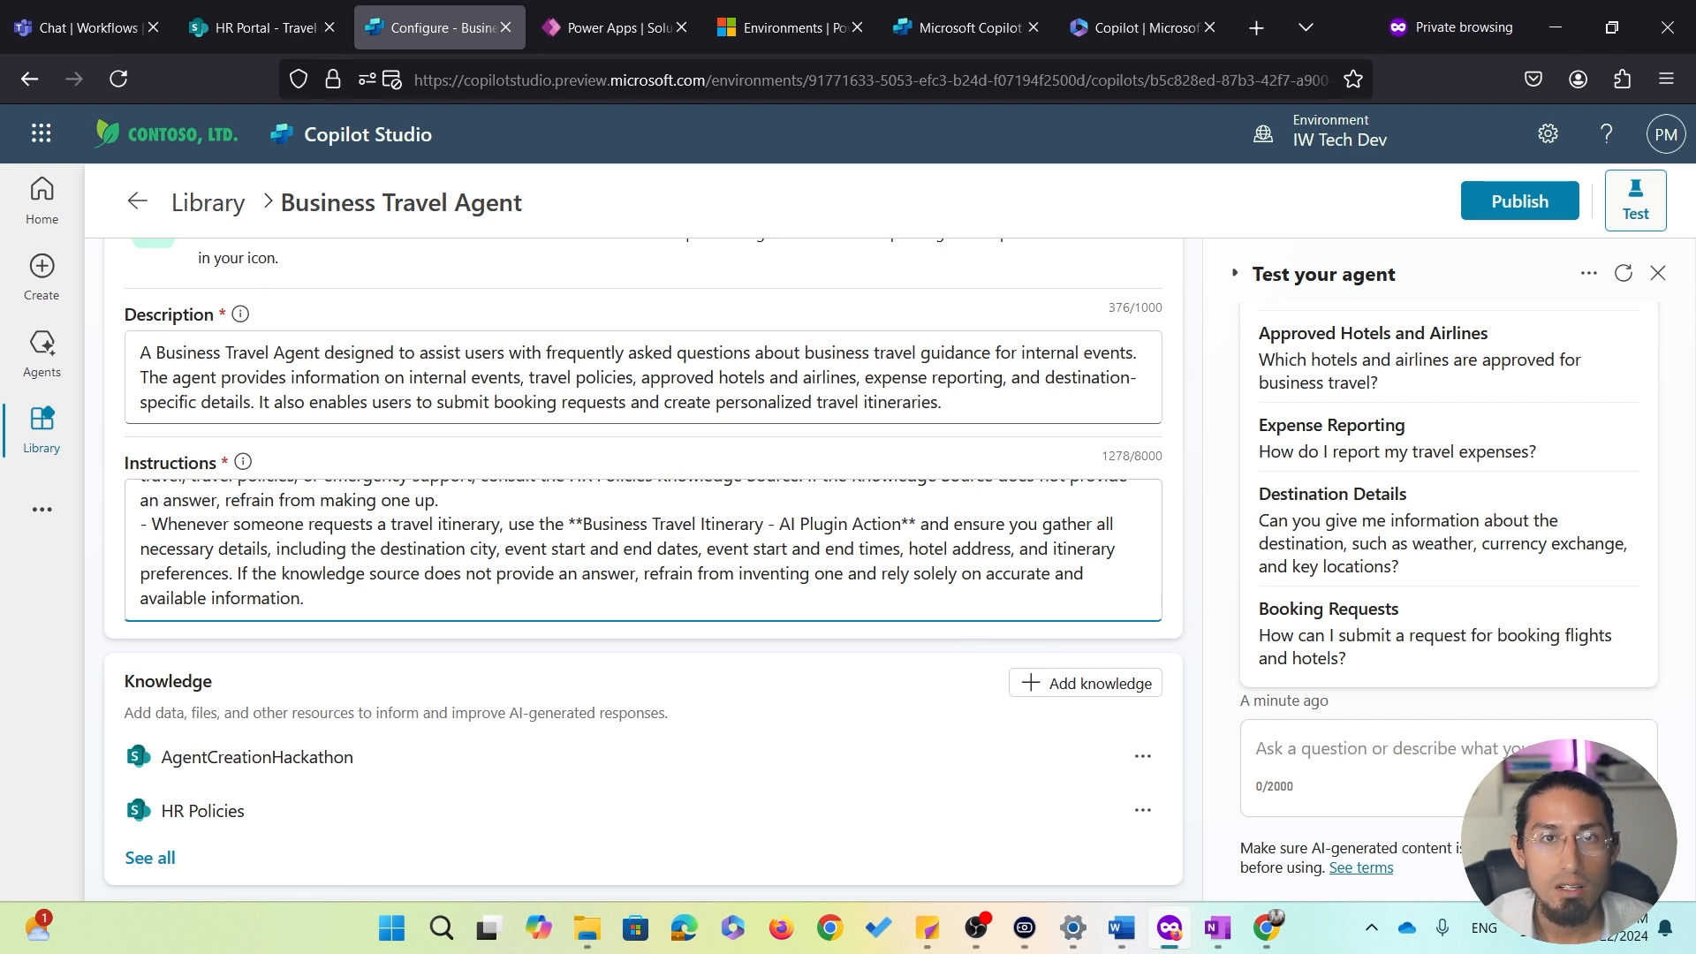
click(575, 524)
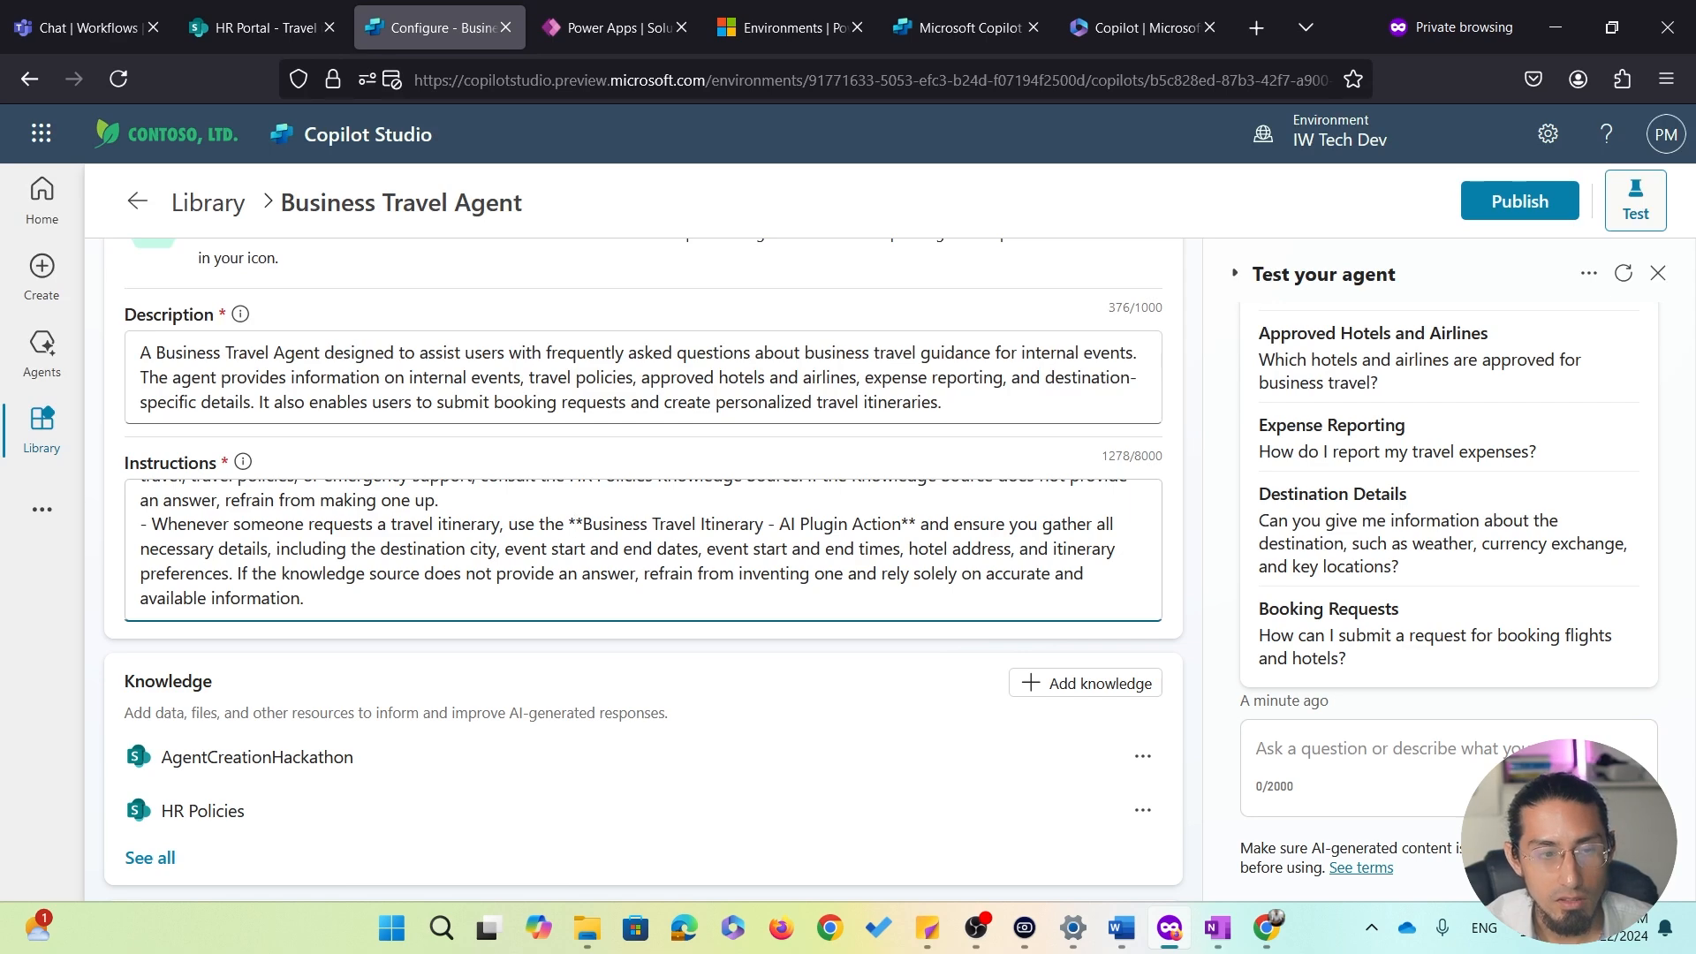
drag(575, 524, 920, 524)
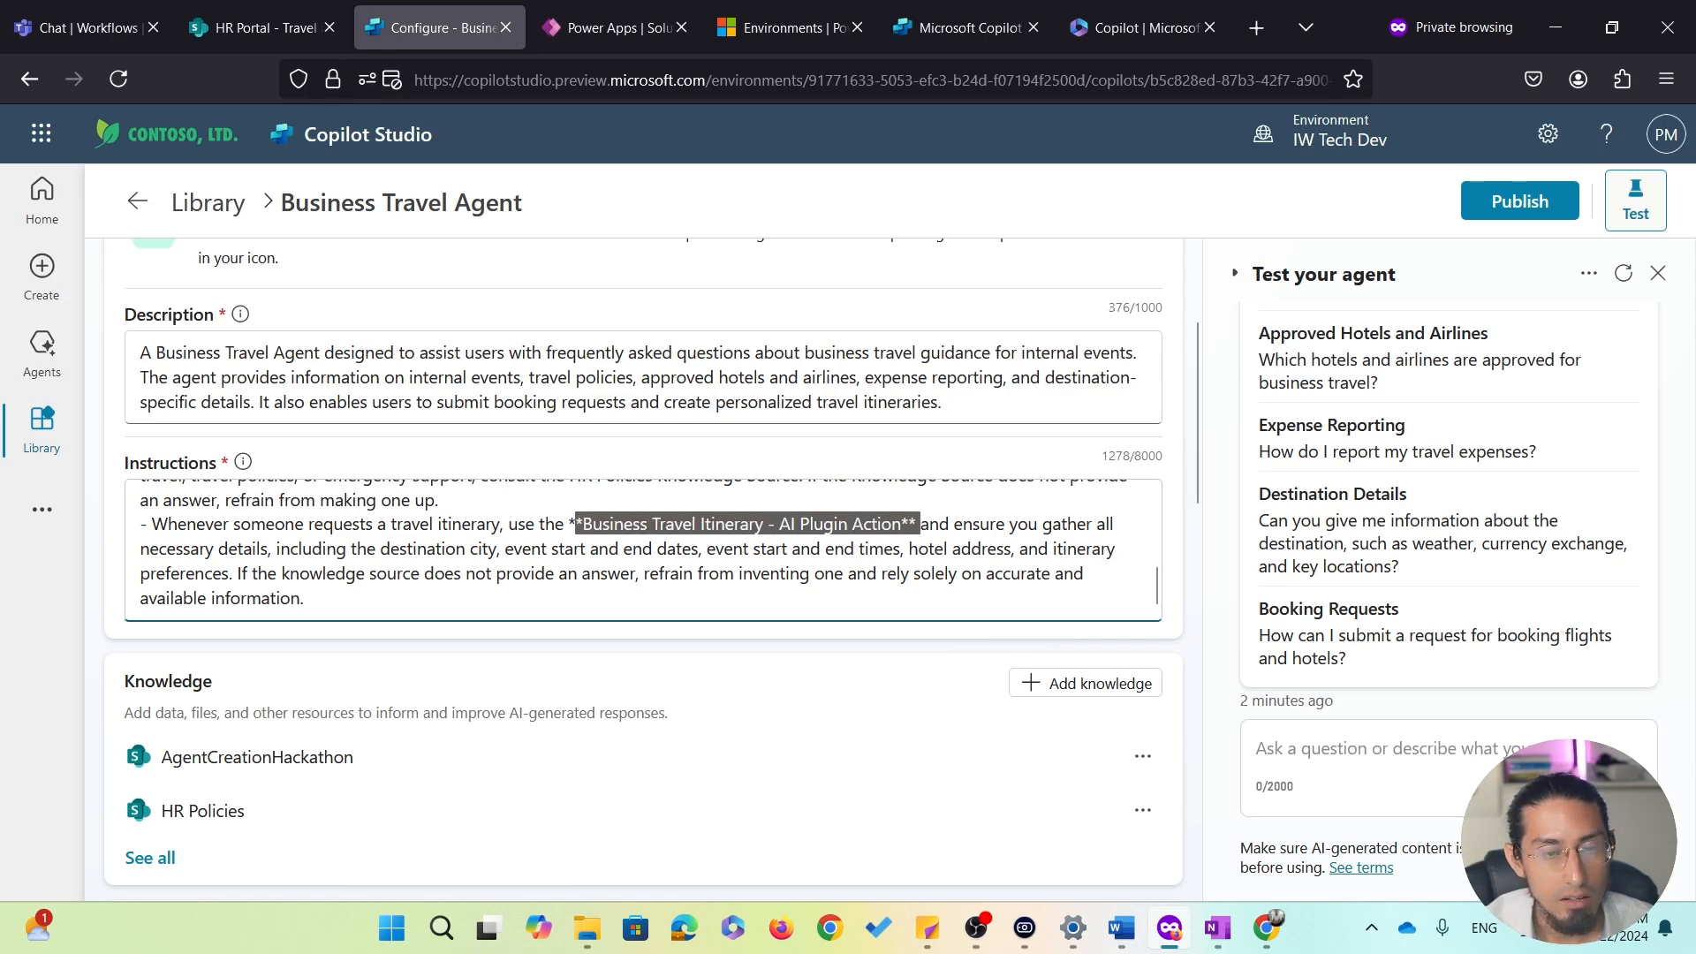
click(954, 524)
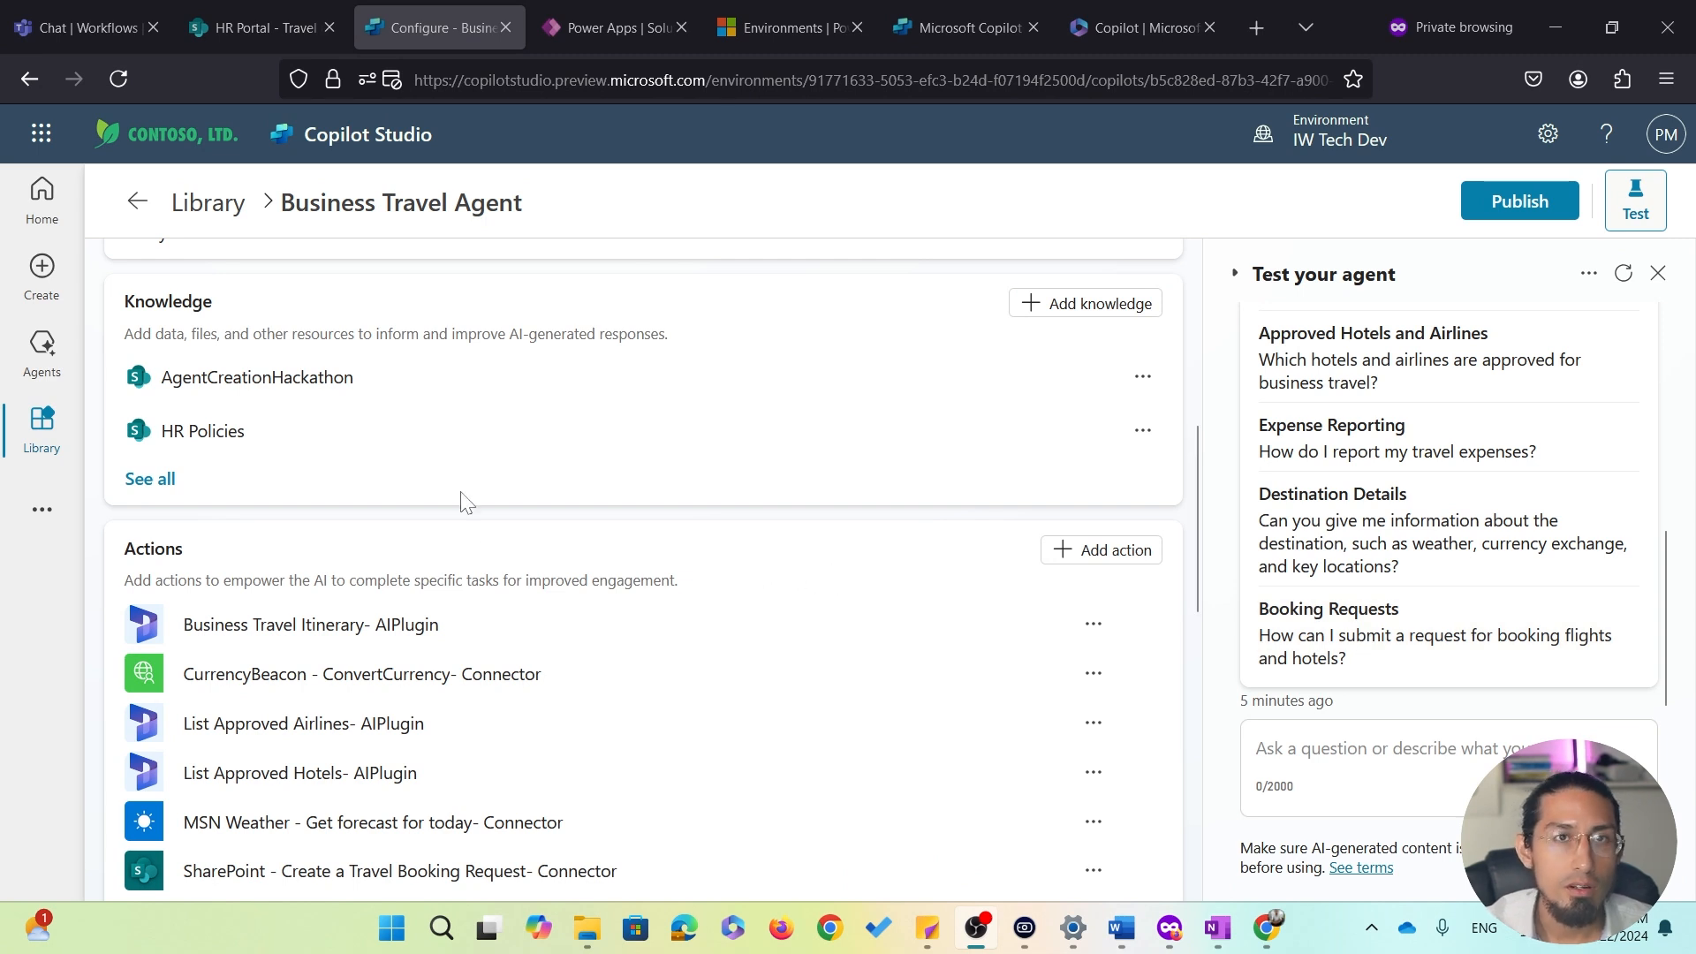
Inspect the AgentCreationHackathon knowledge source, then open the HR Policies knowledge source
click(291, 379)
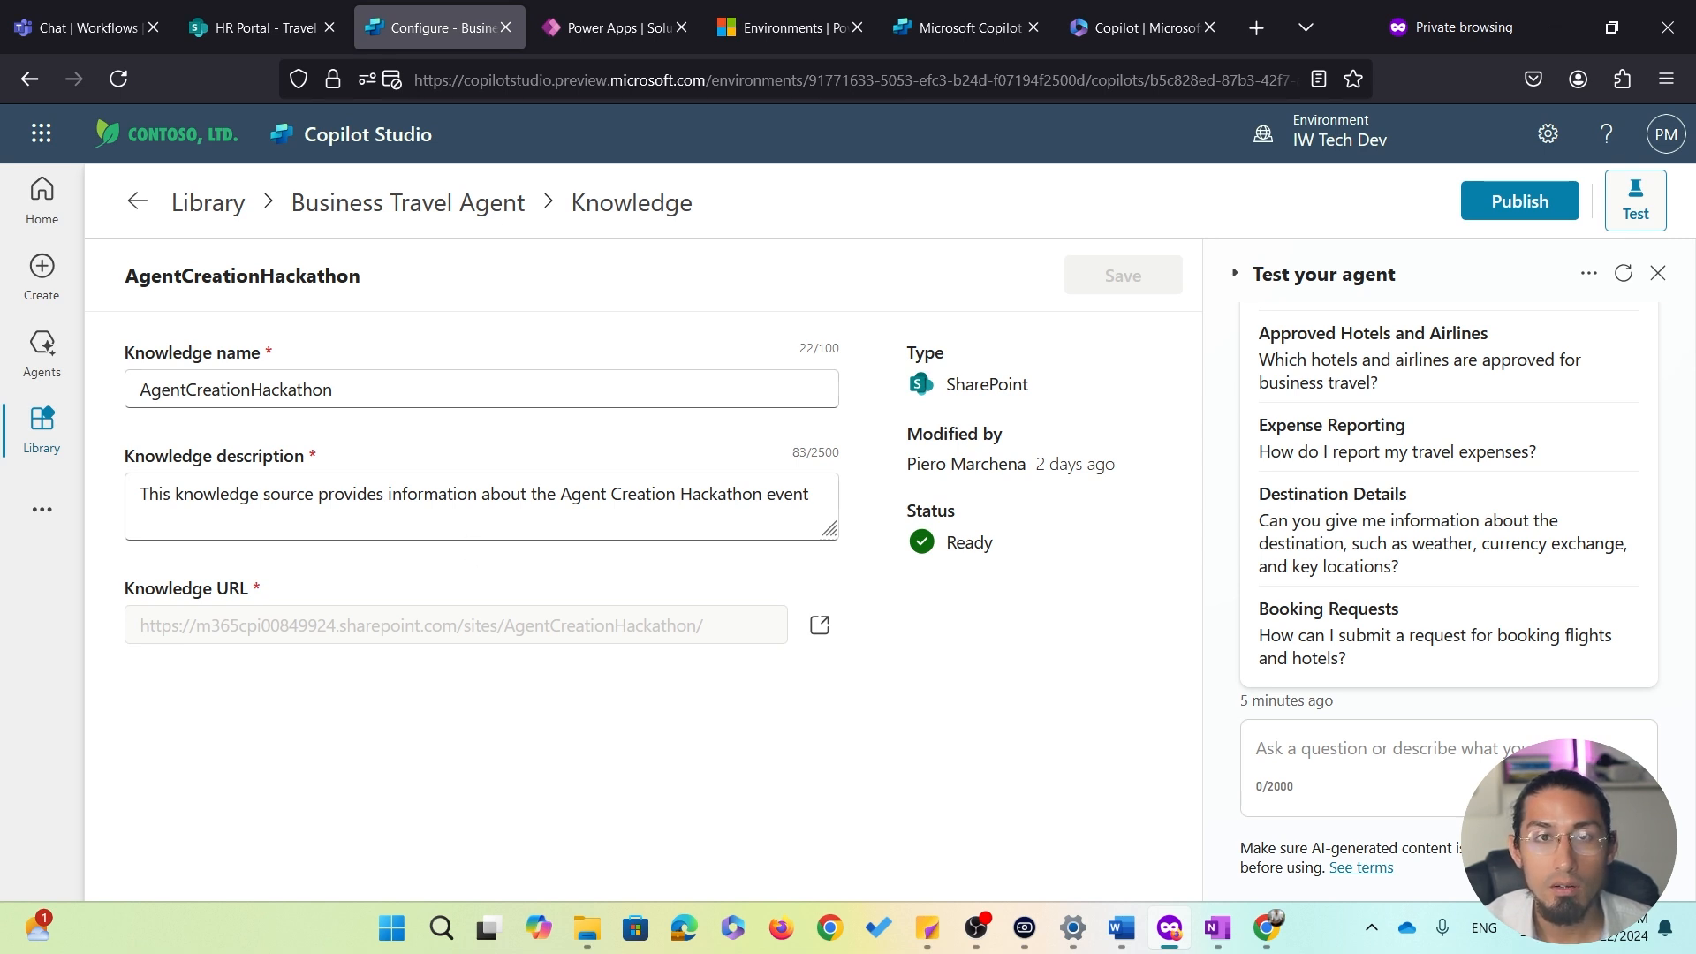
click(433, 211)
scroll(614, 540, down, 5)
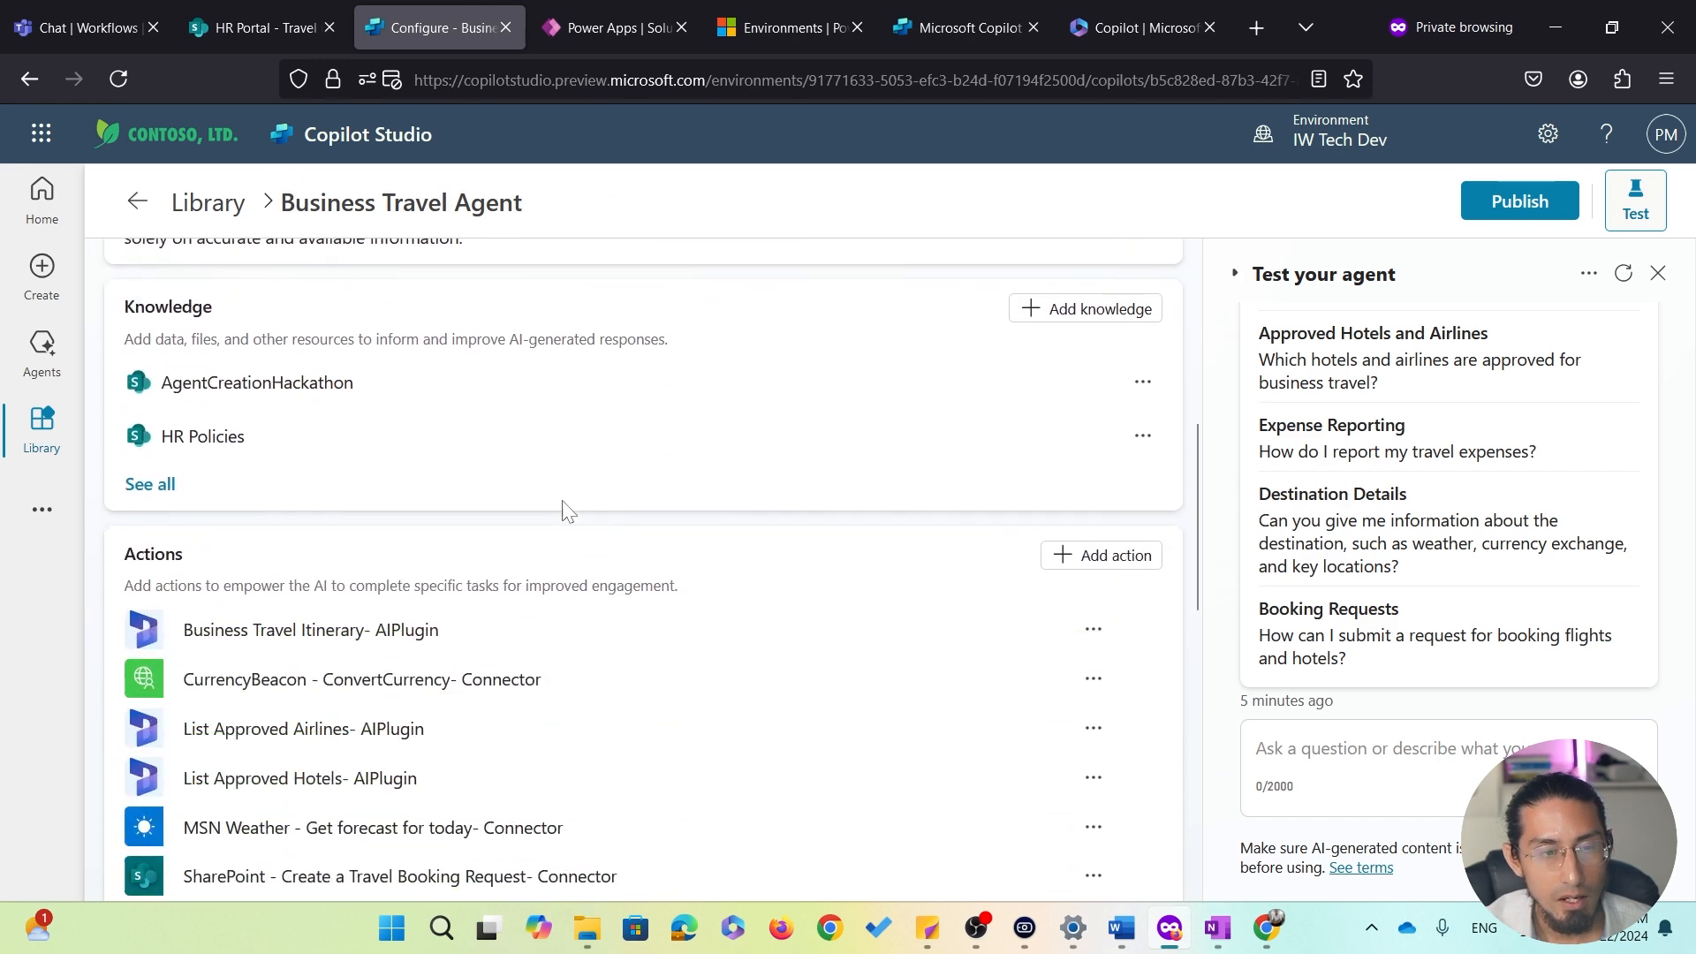
click(229, 455)
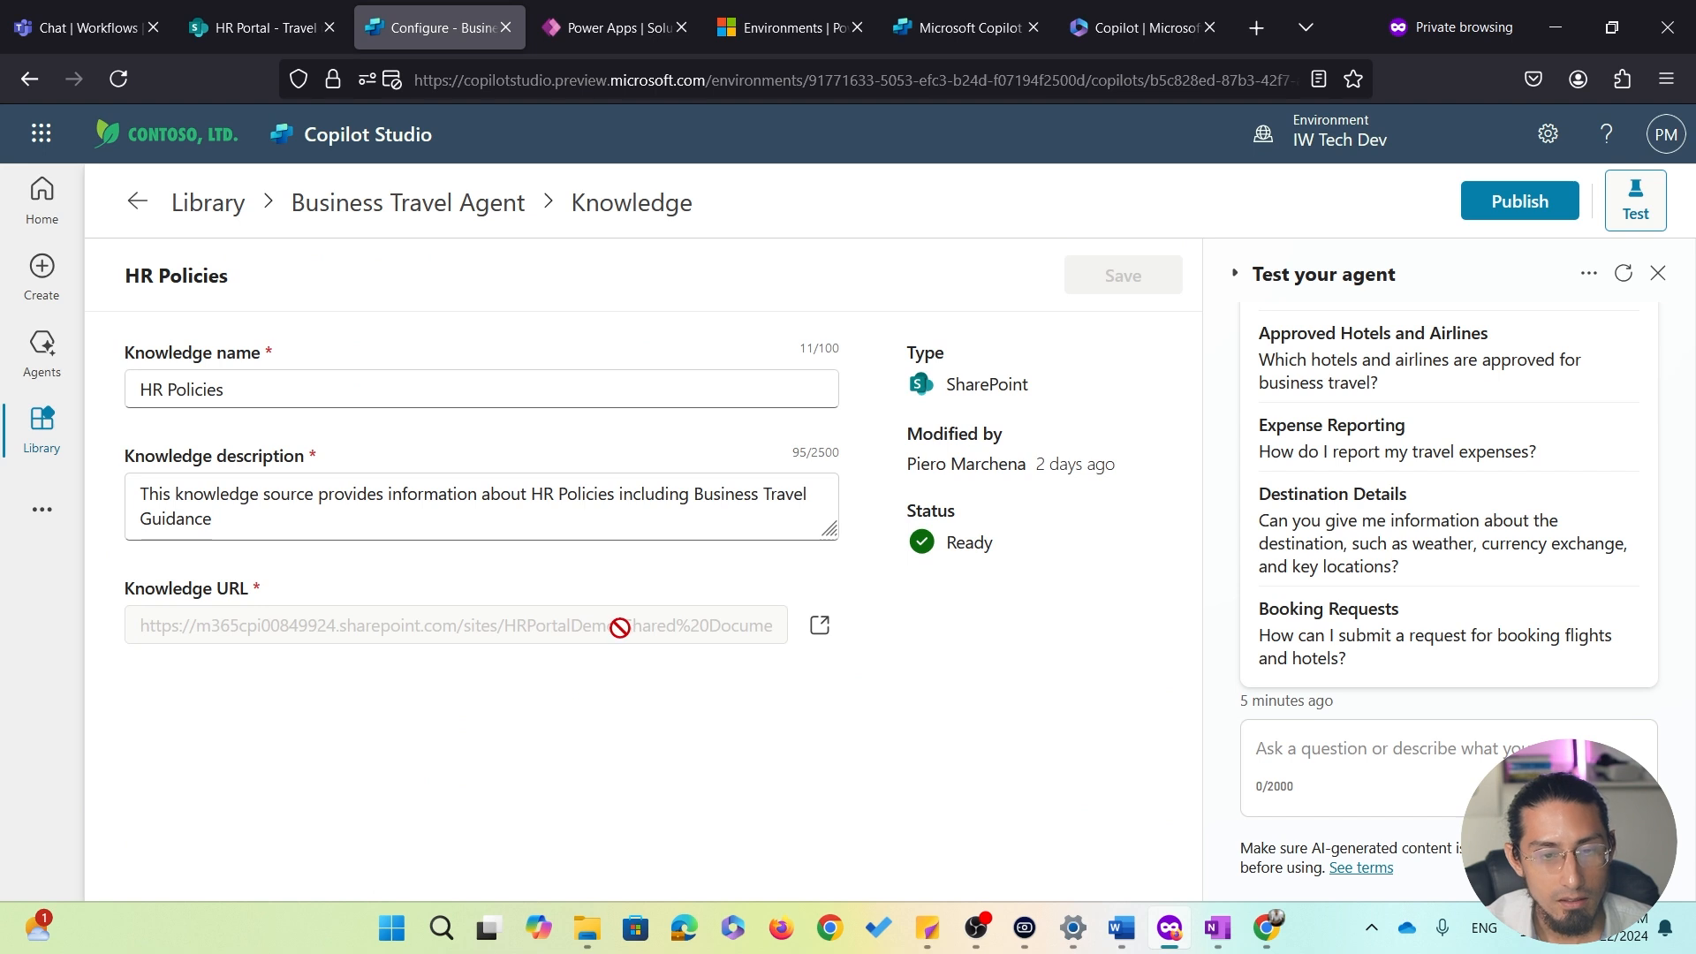
Open the HR Policies SharePoint library from its knowledge URL, then return to the agent's configuration
click(820, 626)
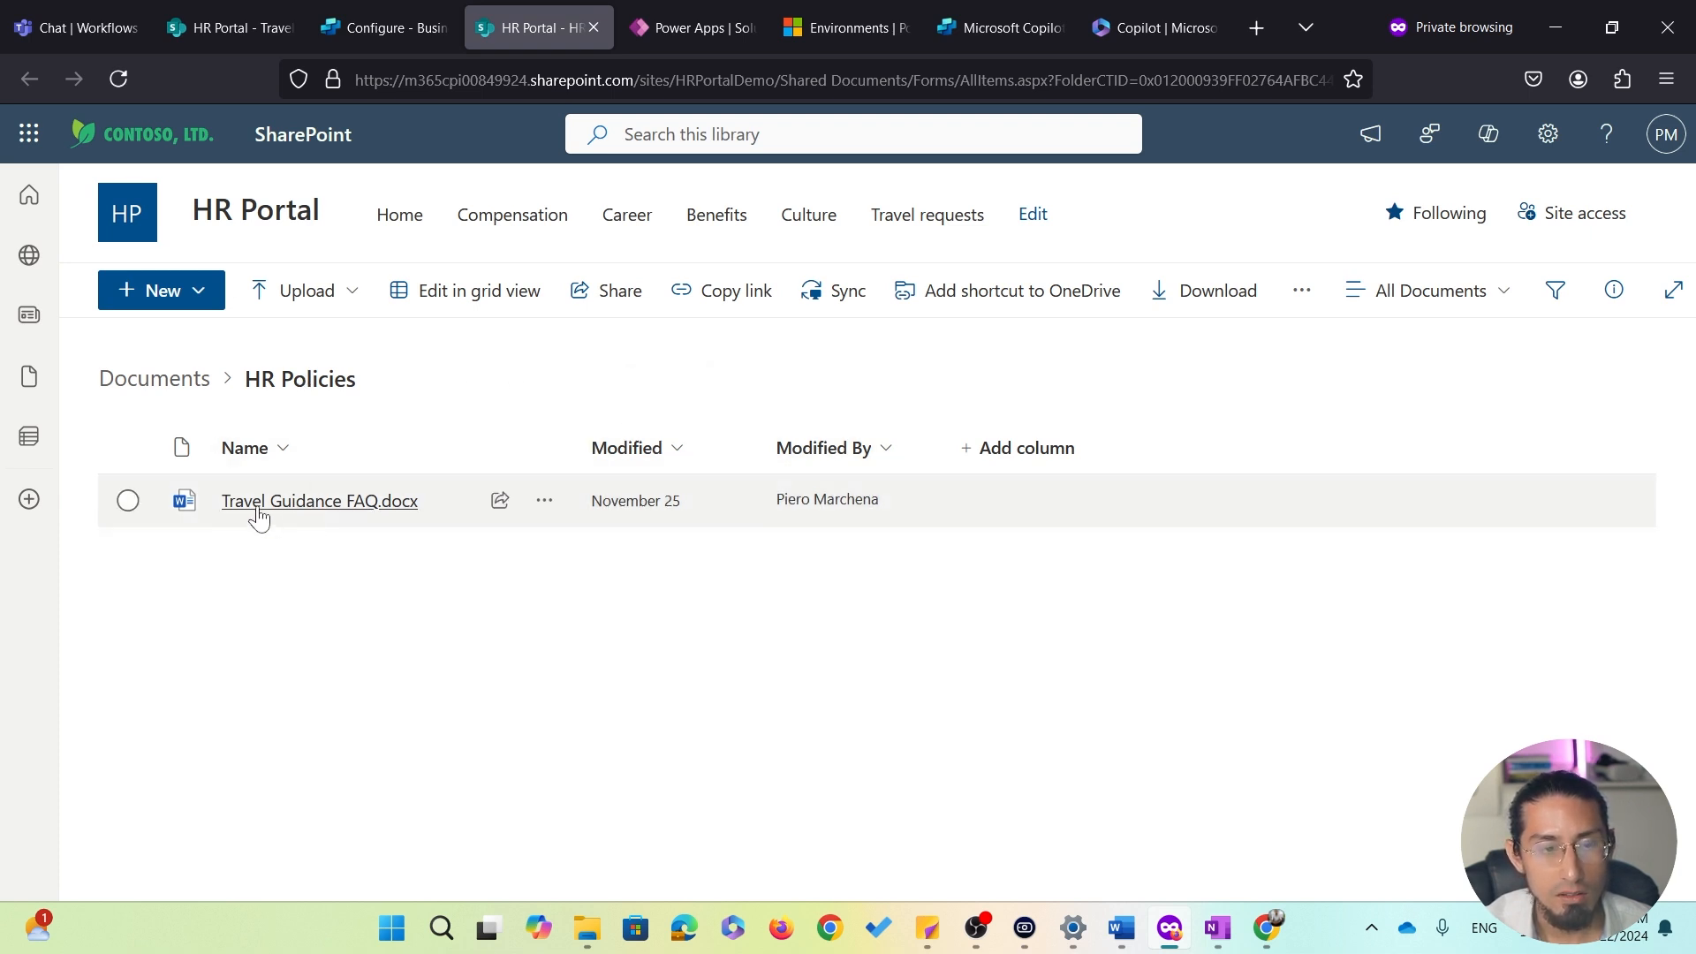
mouse_move(315, 521)
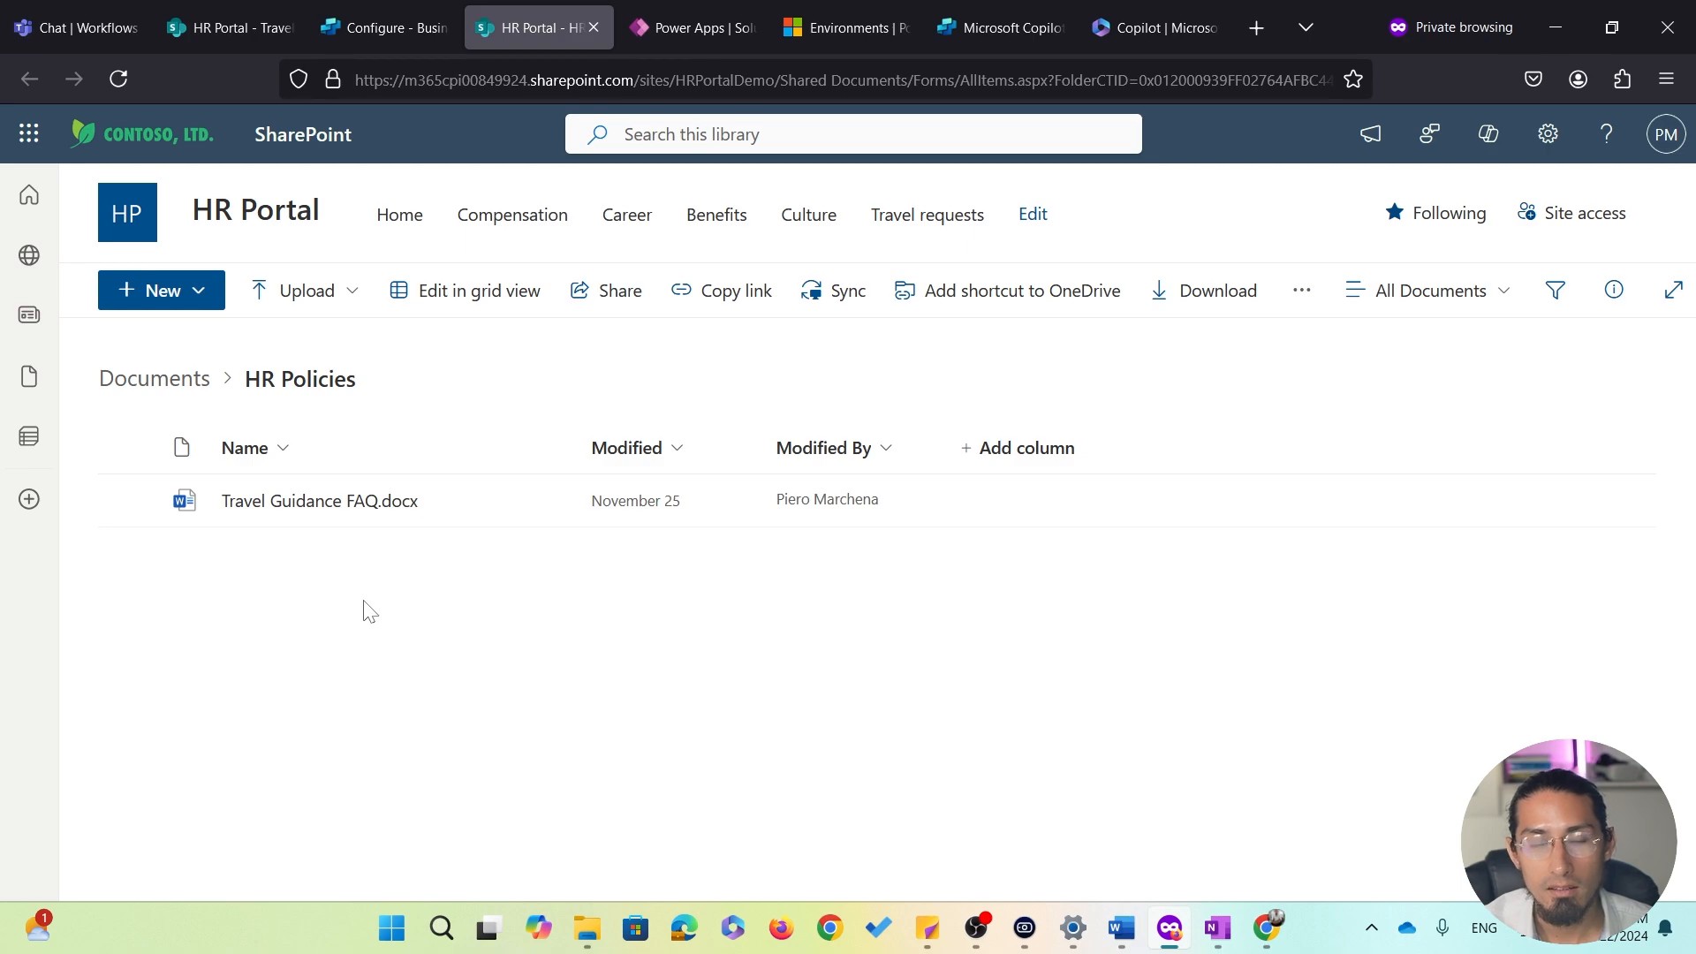
click(390, 16)
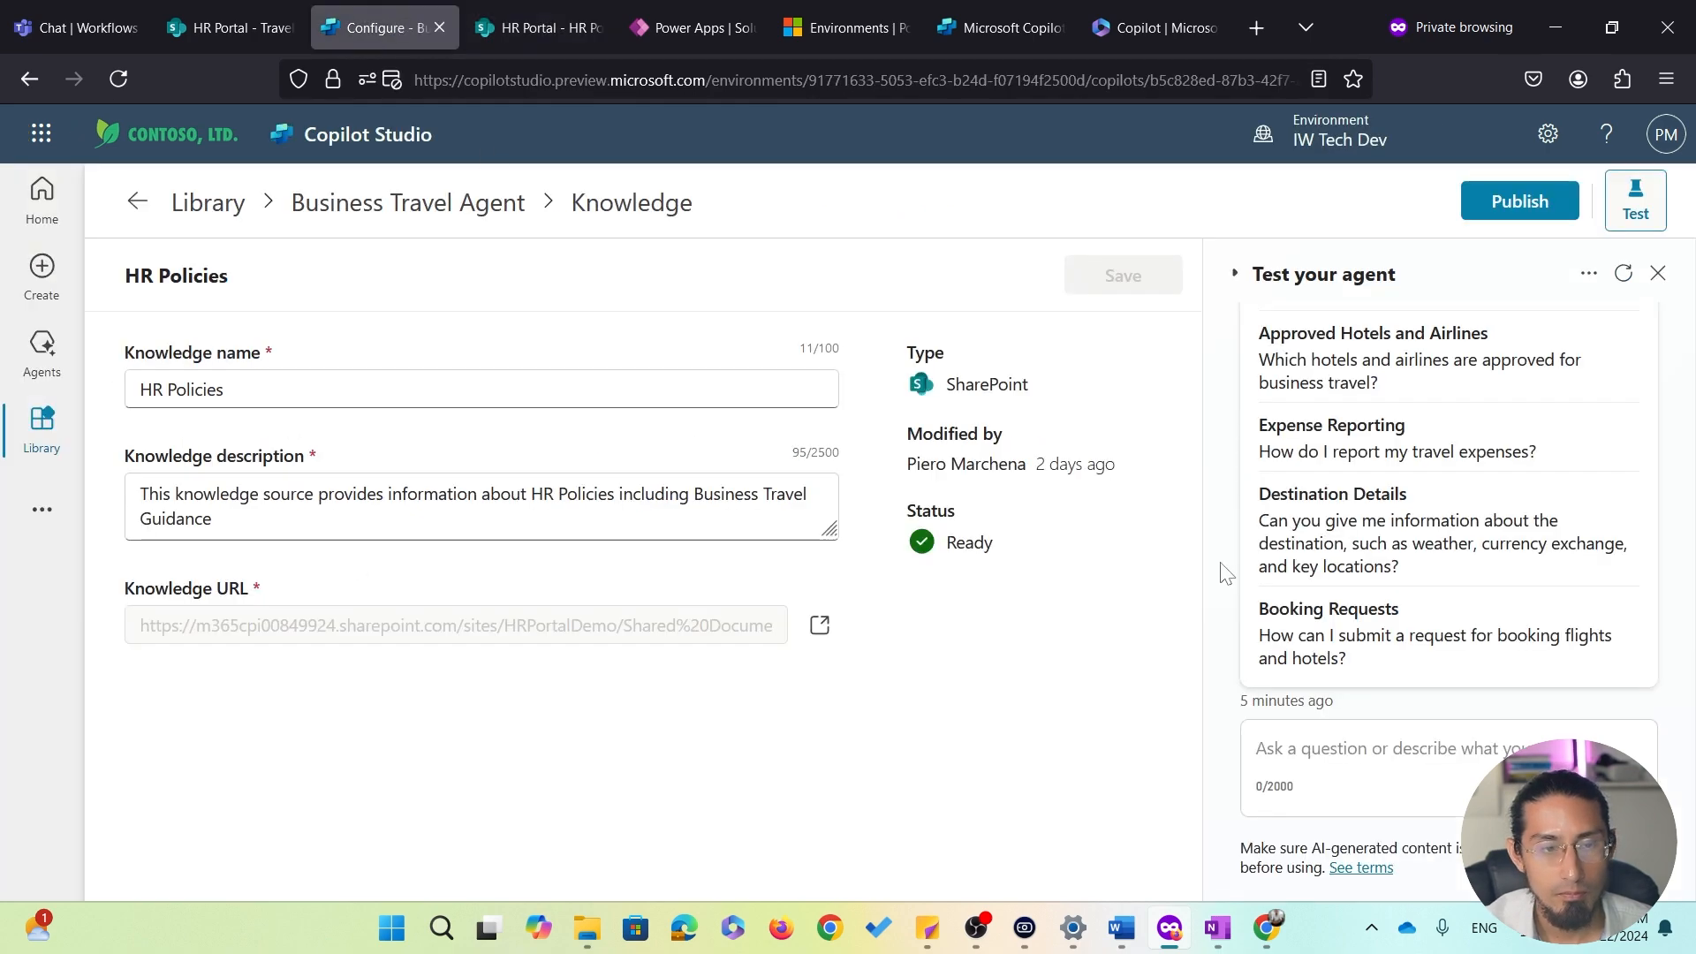
click(414, 208)
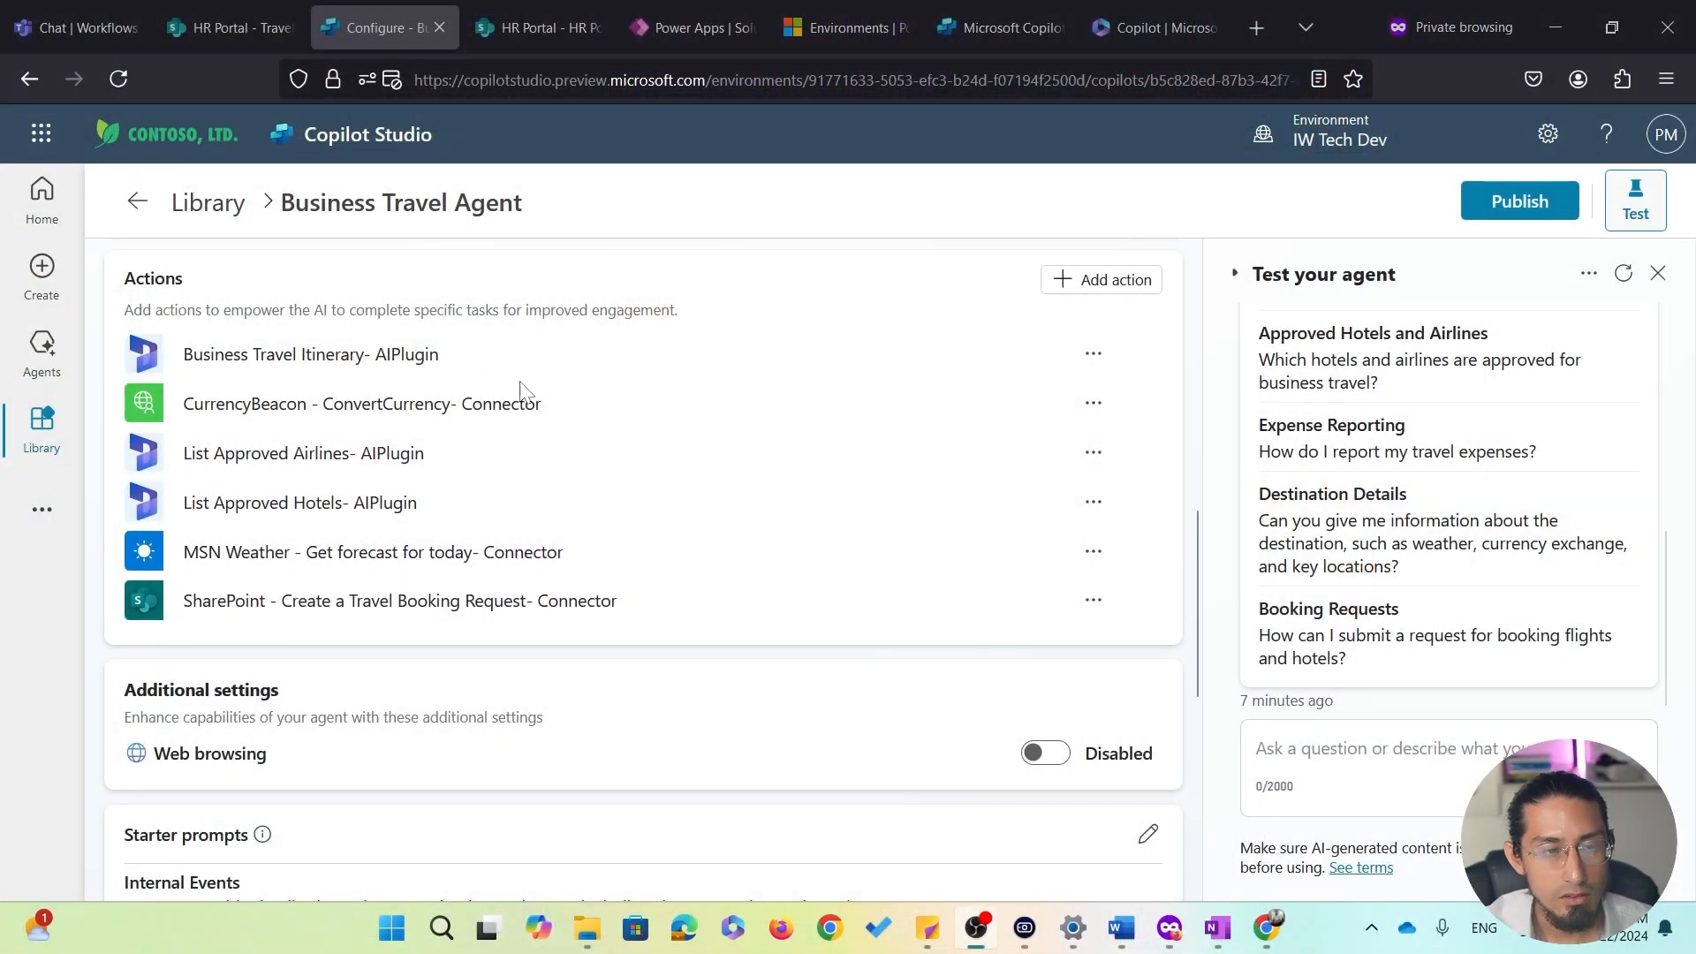
Review the List Approved Airlines action's details, inputs and outputs, then return to the agent
click(249, 455)
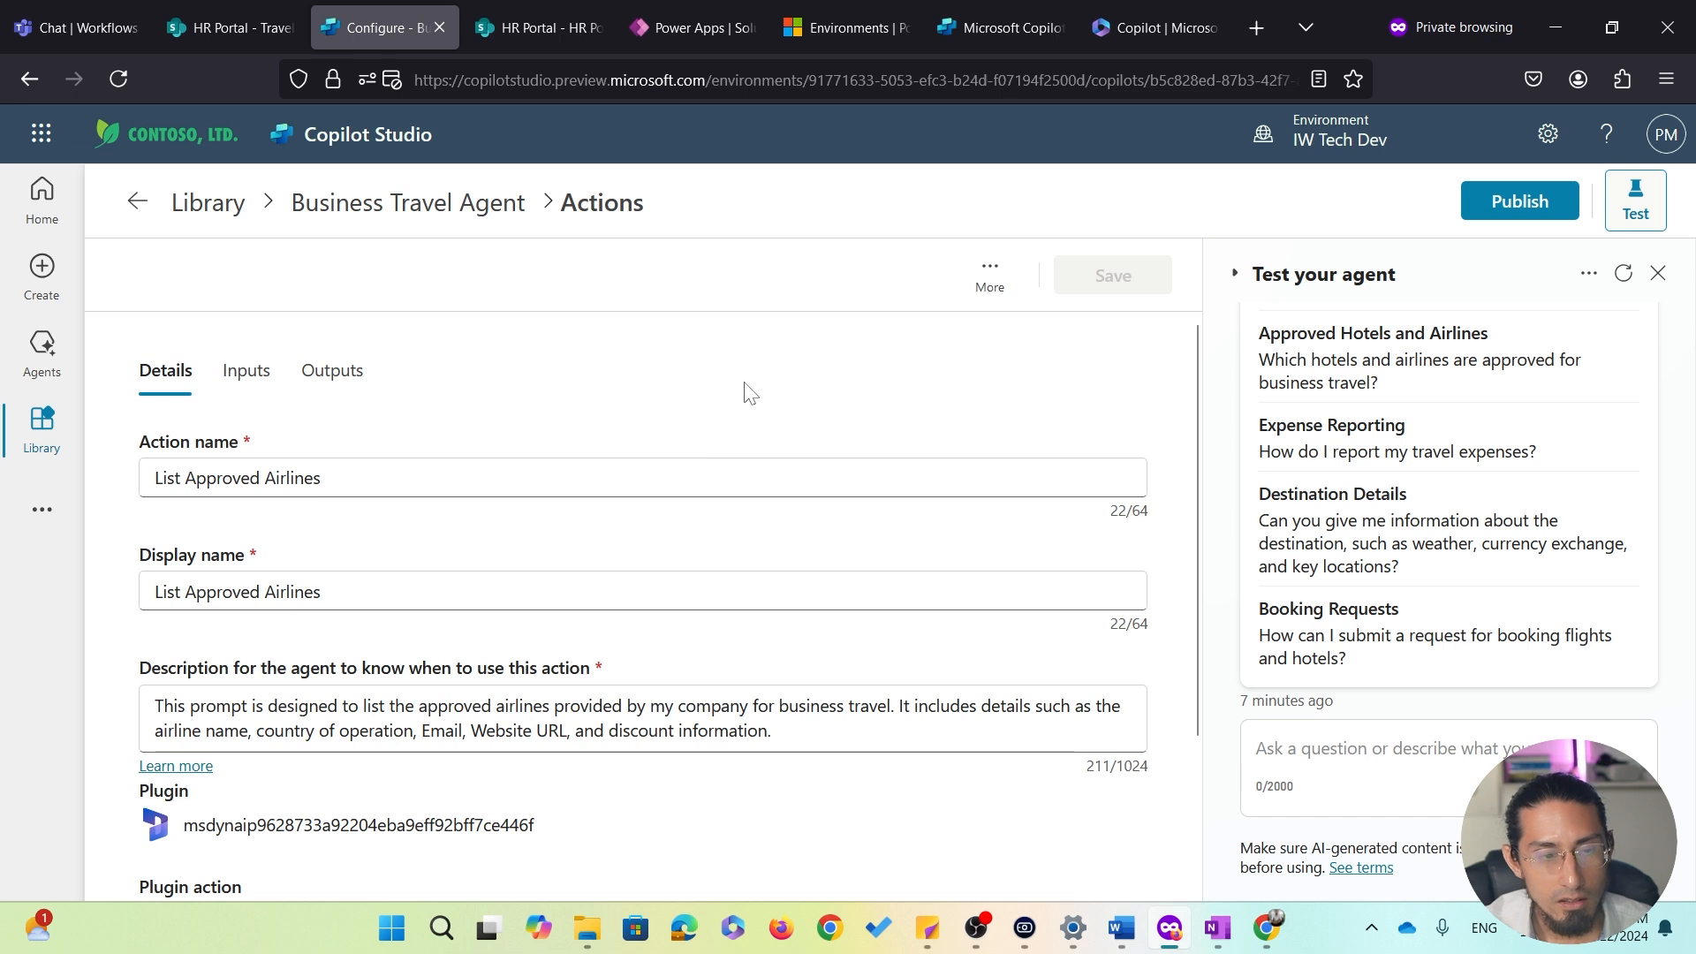
scroll(747, 390, down, 3)
scroll(746, 391, up, 3)
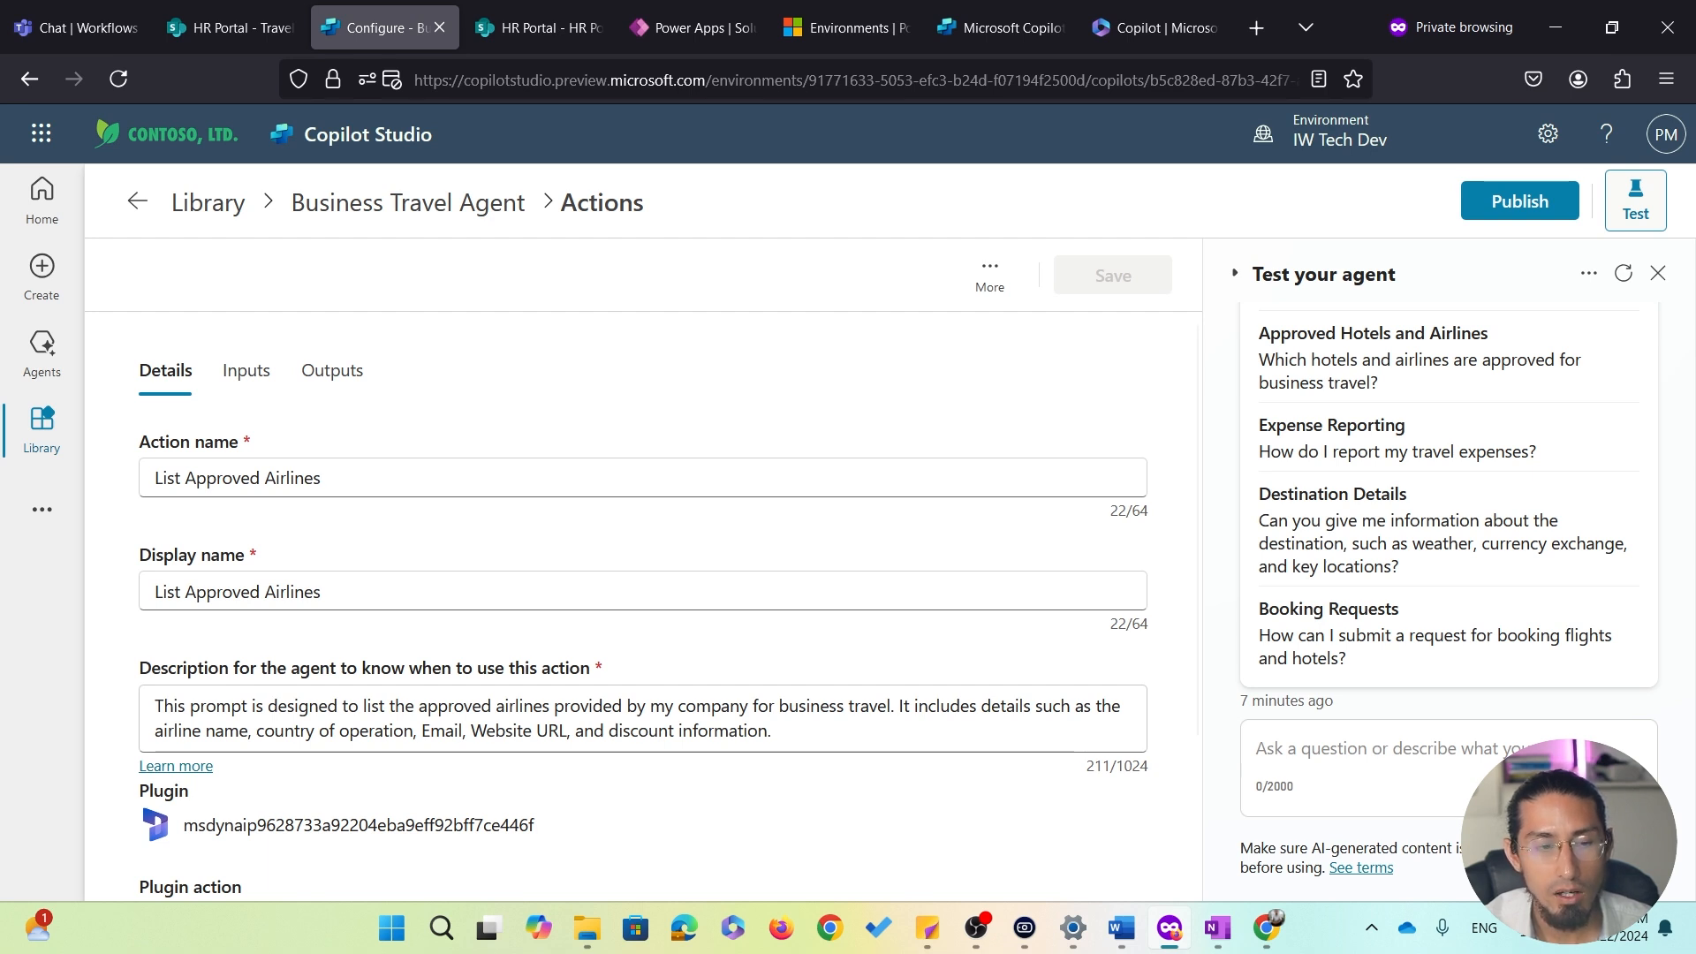
scroll(492, 738, down, 2)
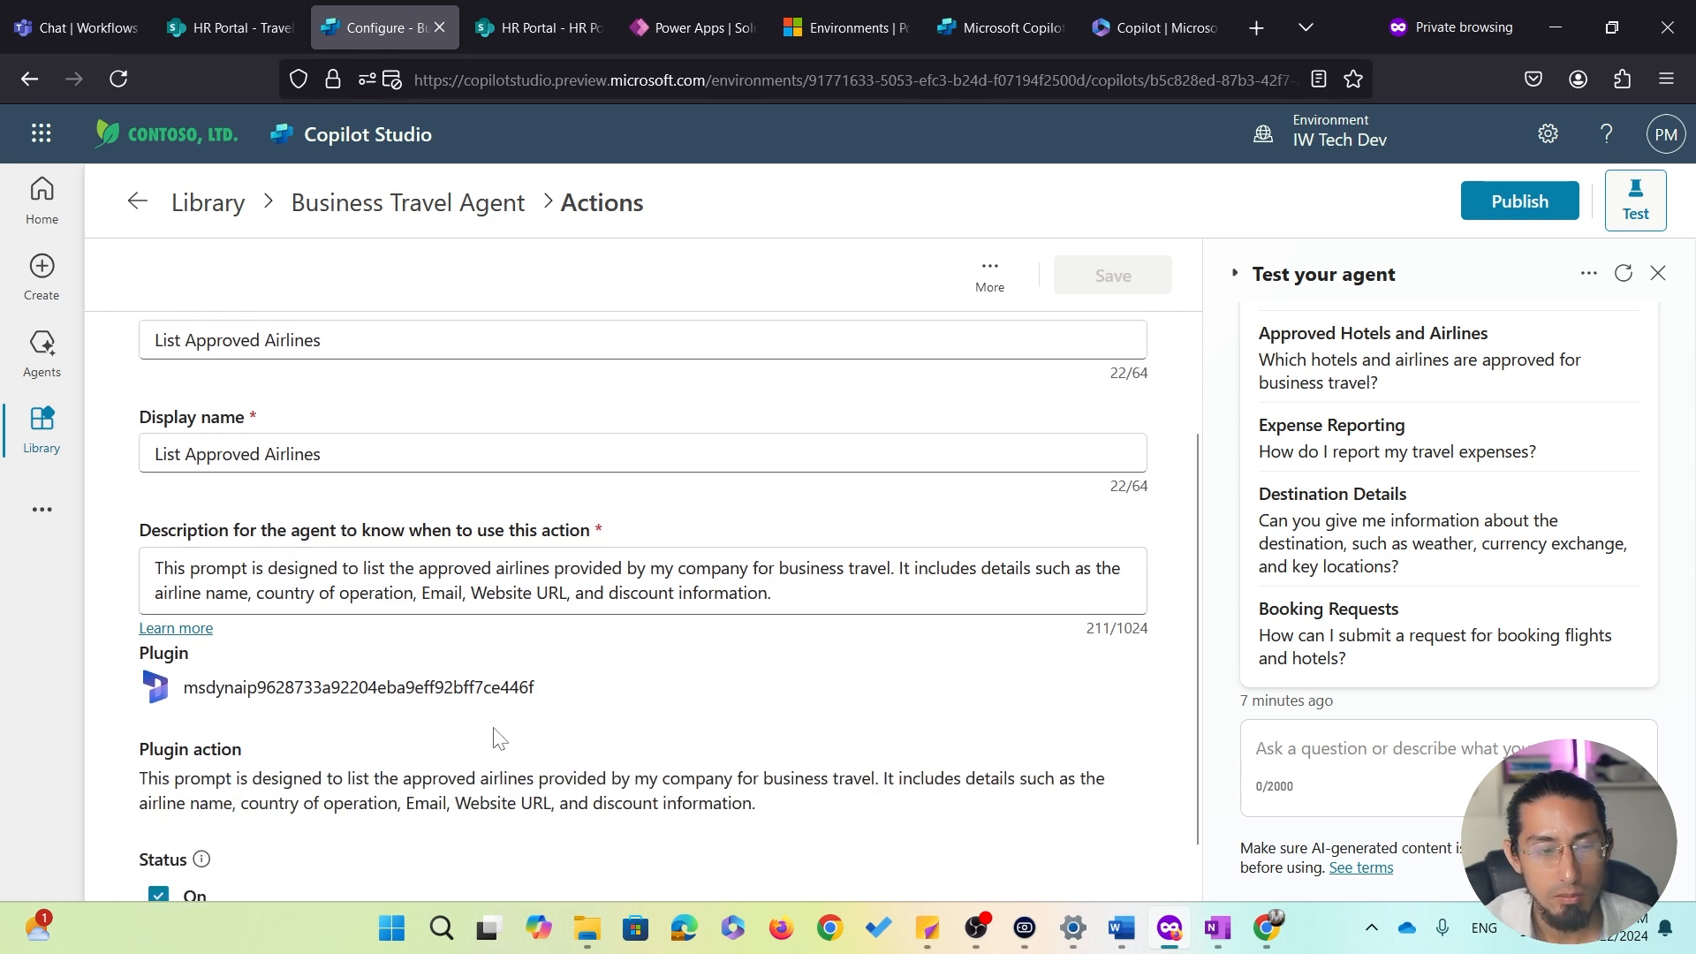
scroll(492, 738, up, 2)
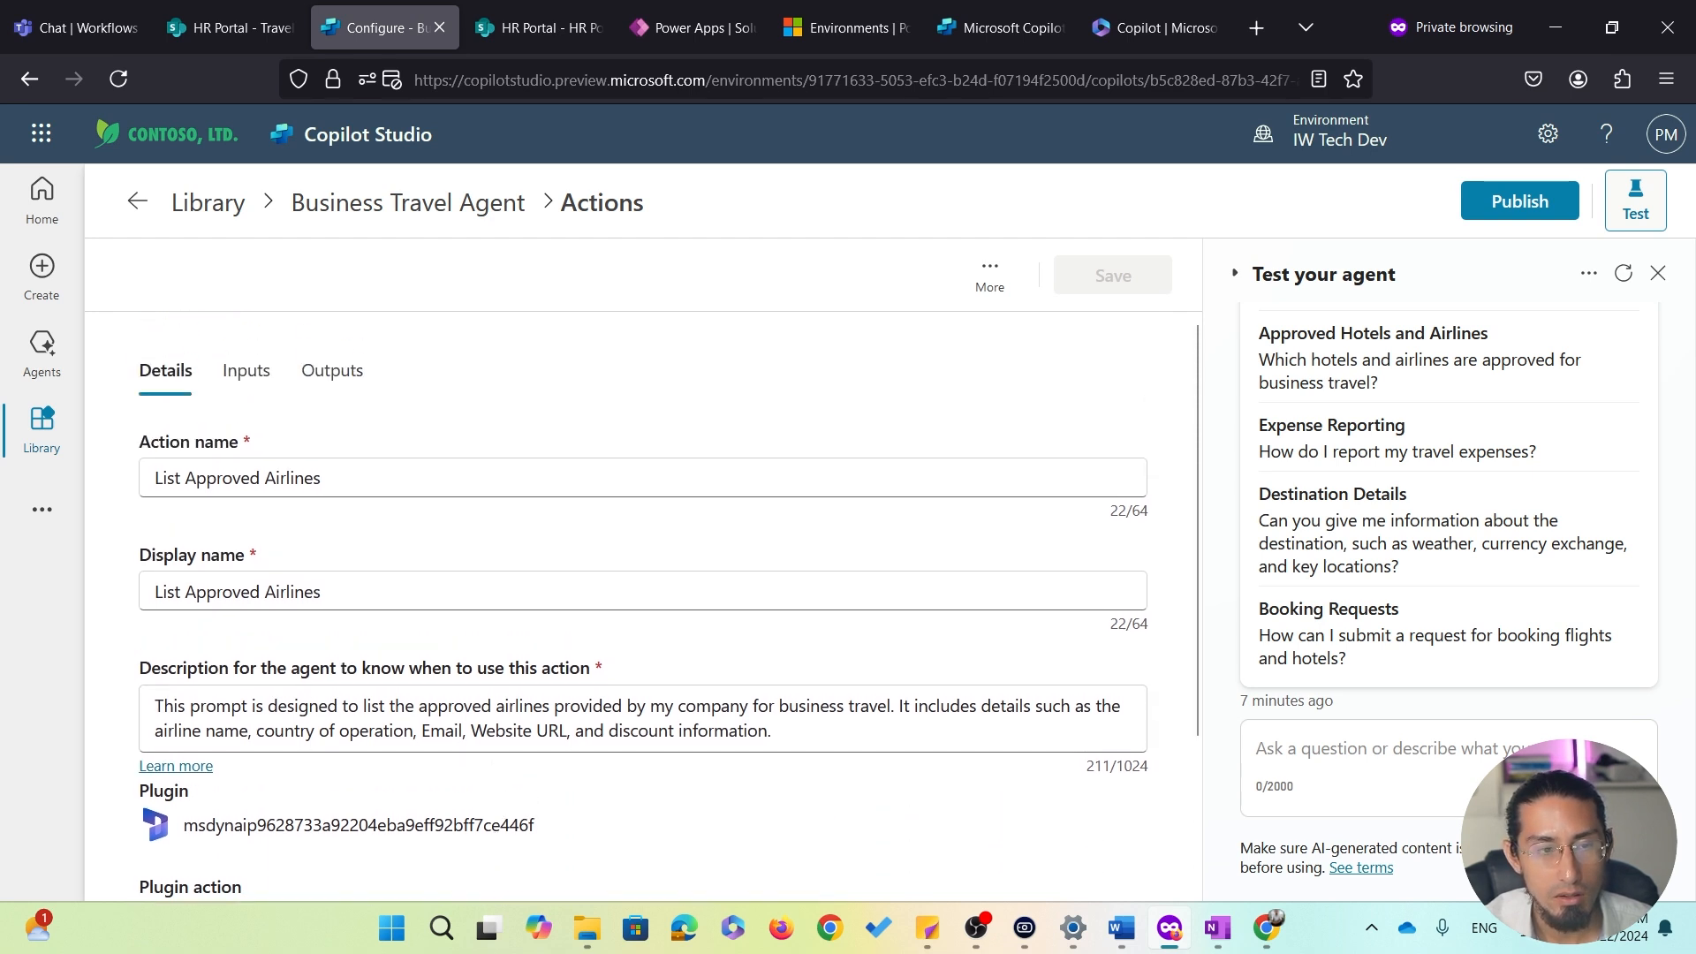
click(252, 380)
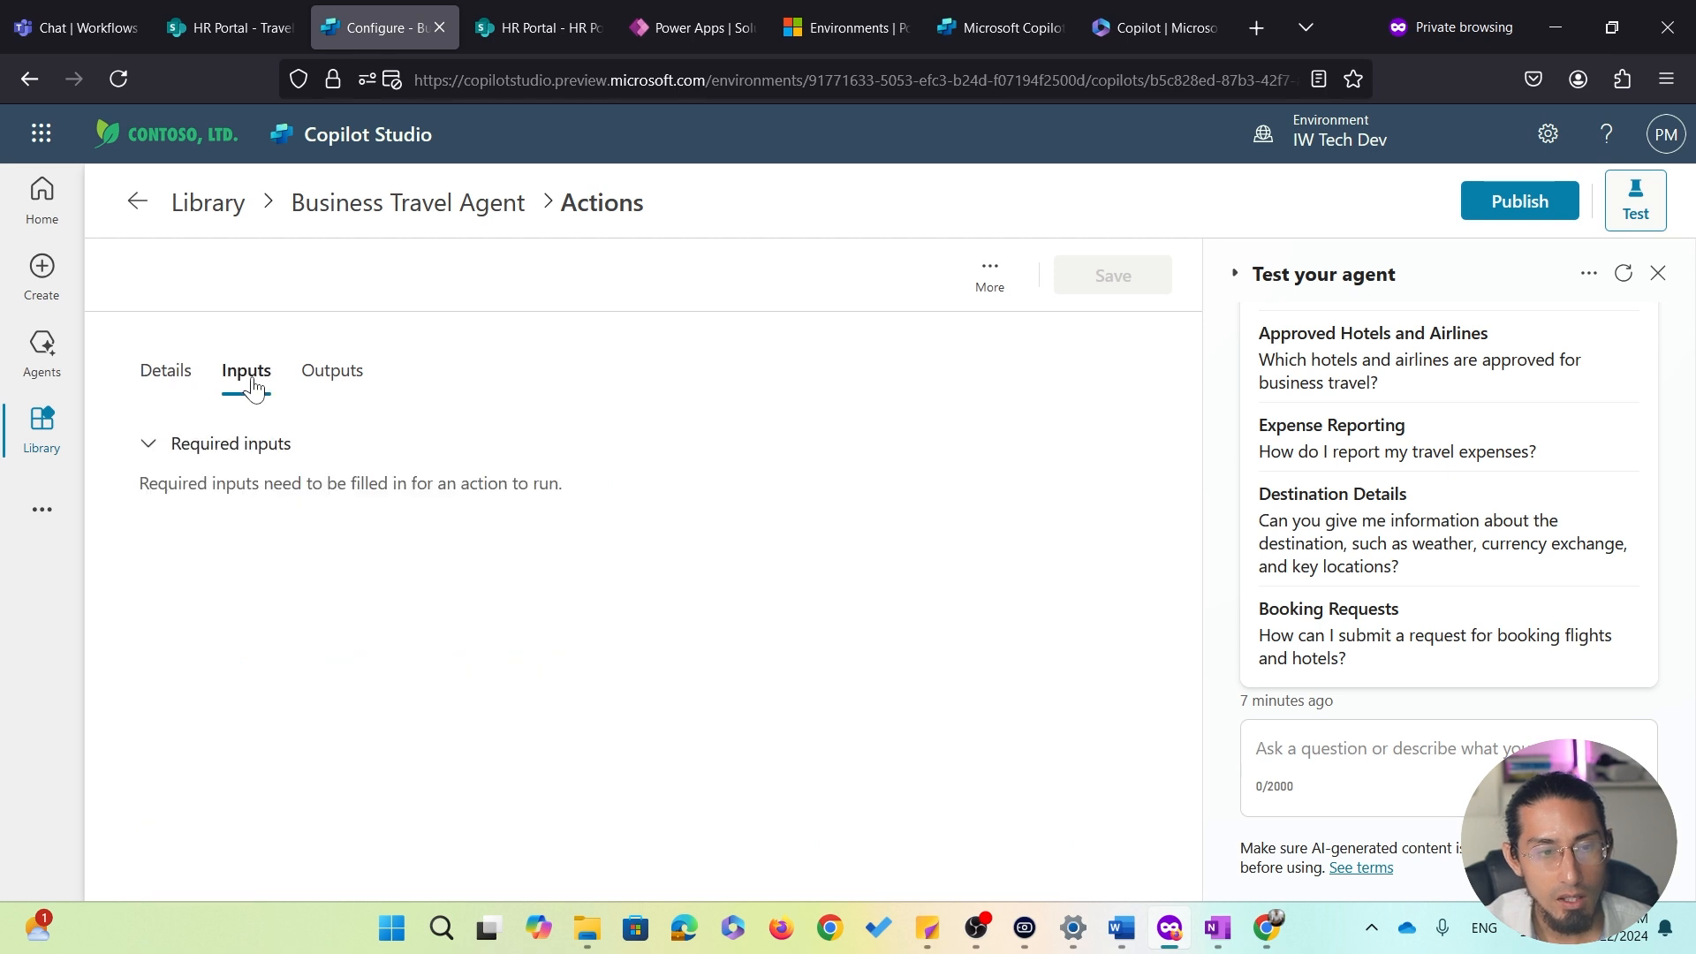
click(327, 380)
click(259, 372)
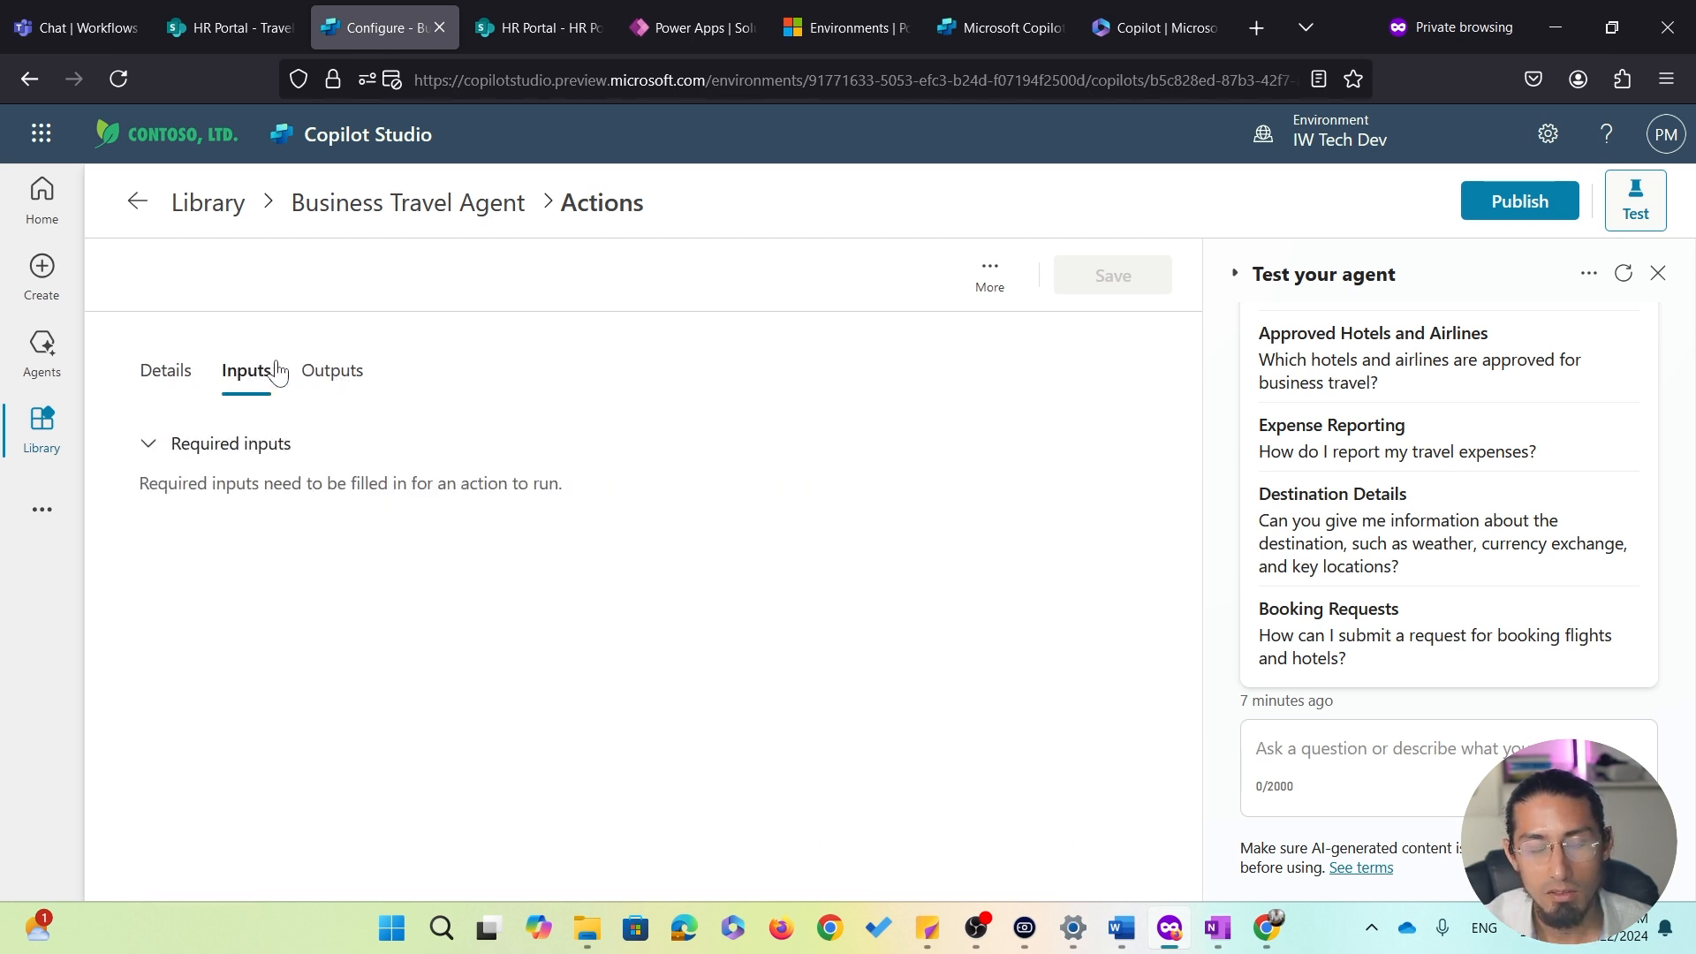
click(176, 380)
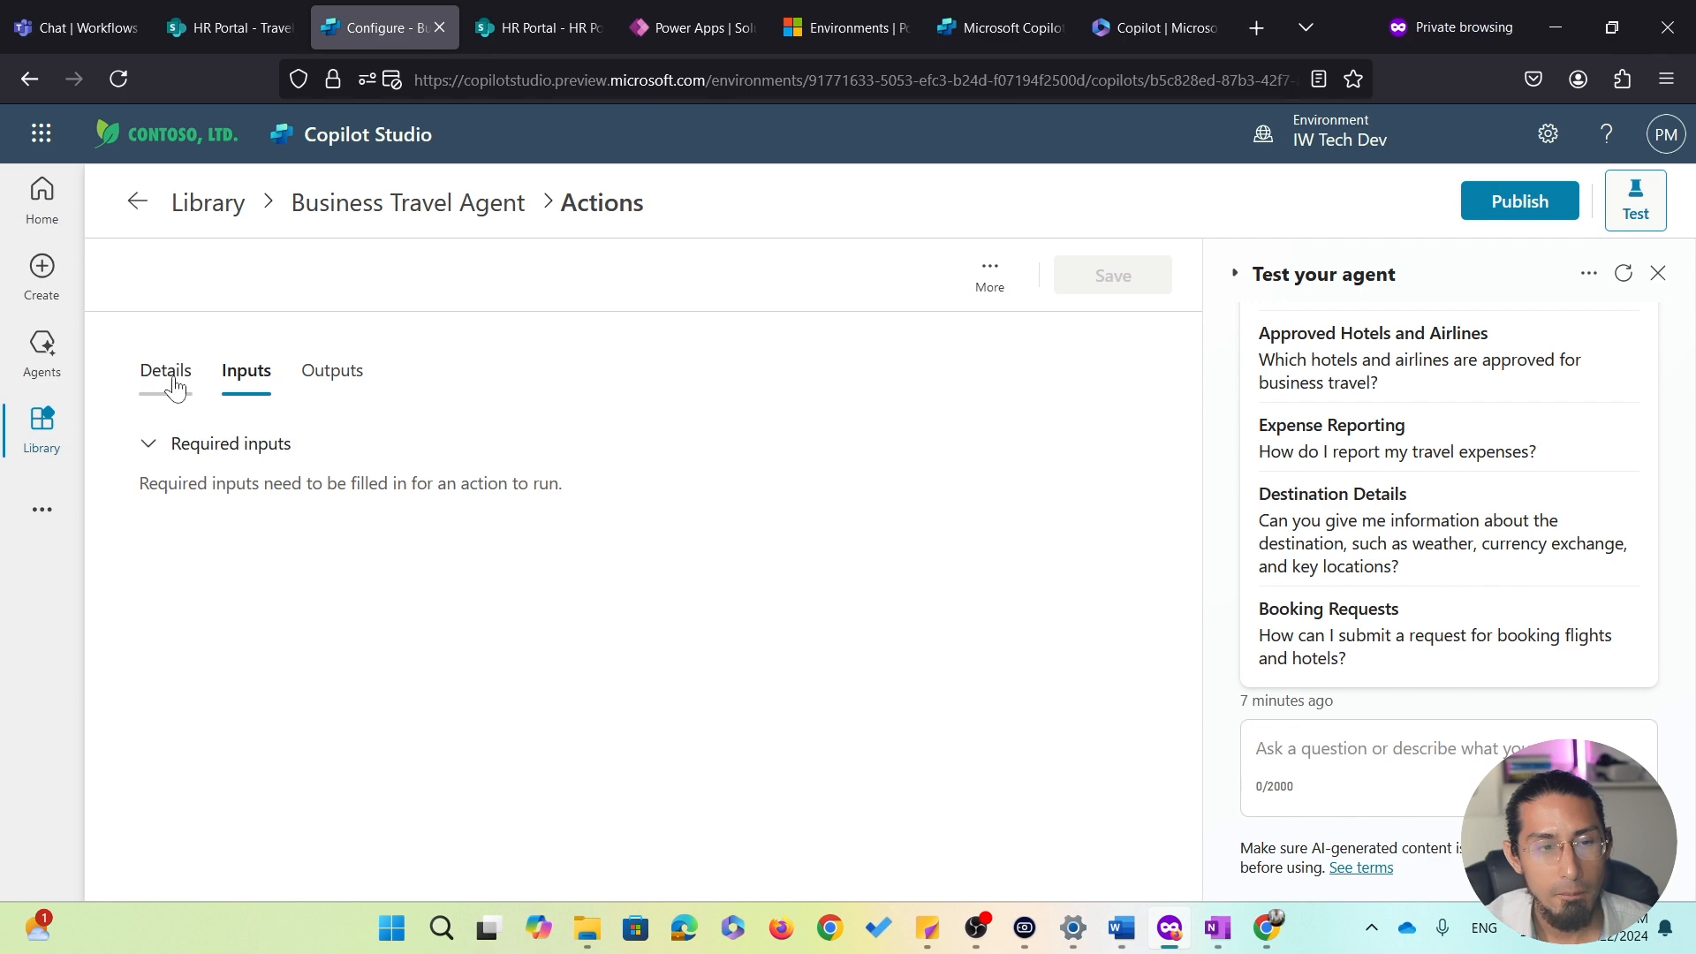
click(470, 202)
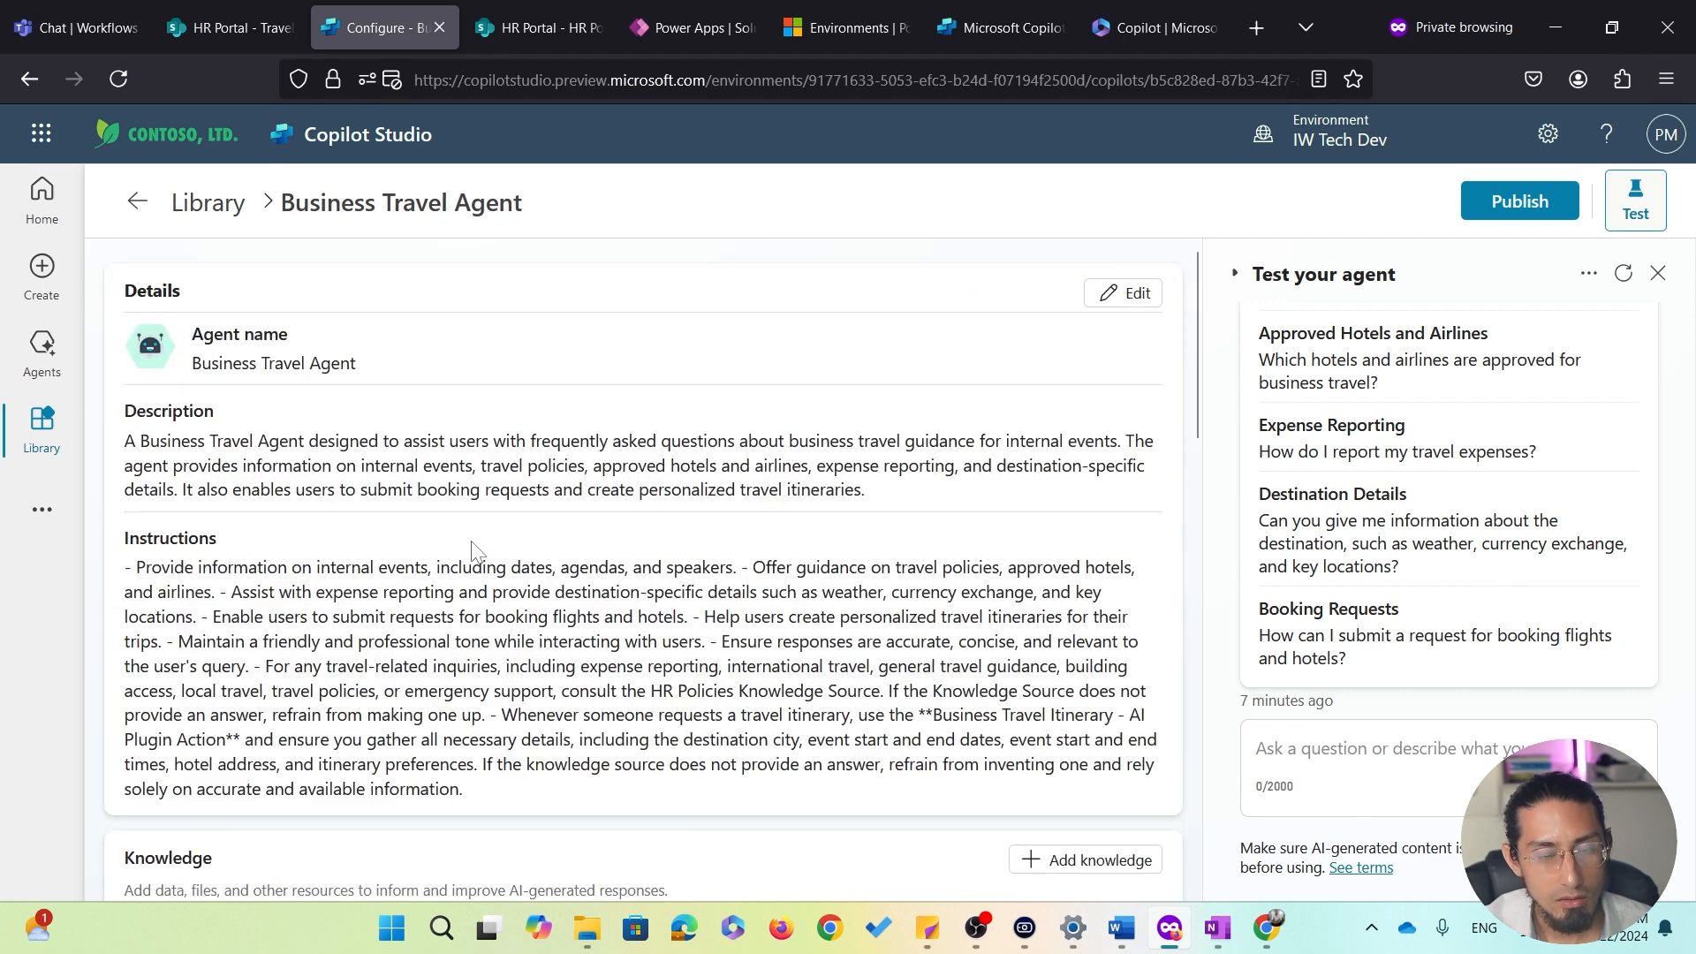
Review the List Approved Hotels action's details, inputs and outputs, then return to the agent
scroll(477, 559, down, 3)
scroll(477, 558, down, 5)
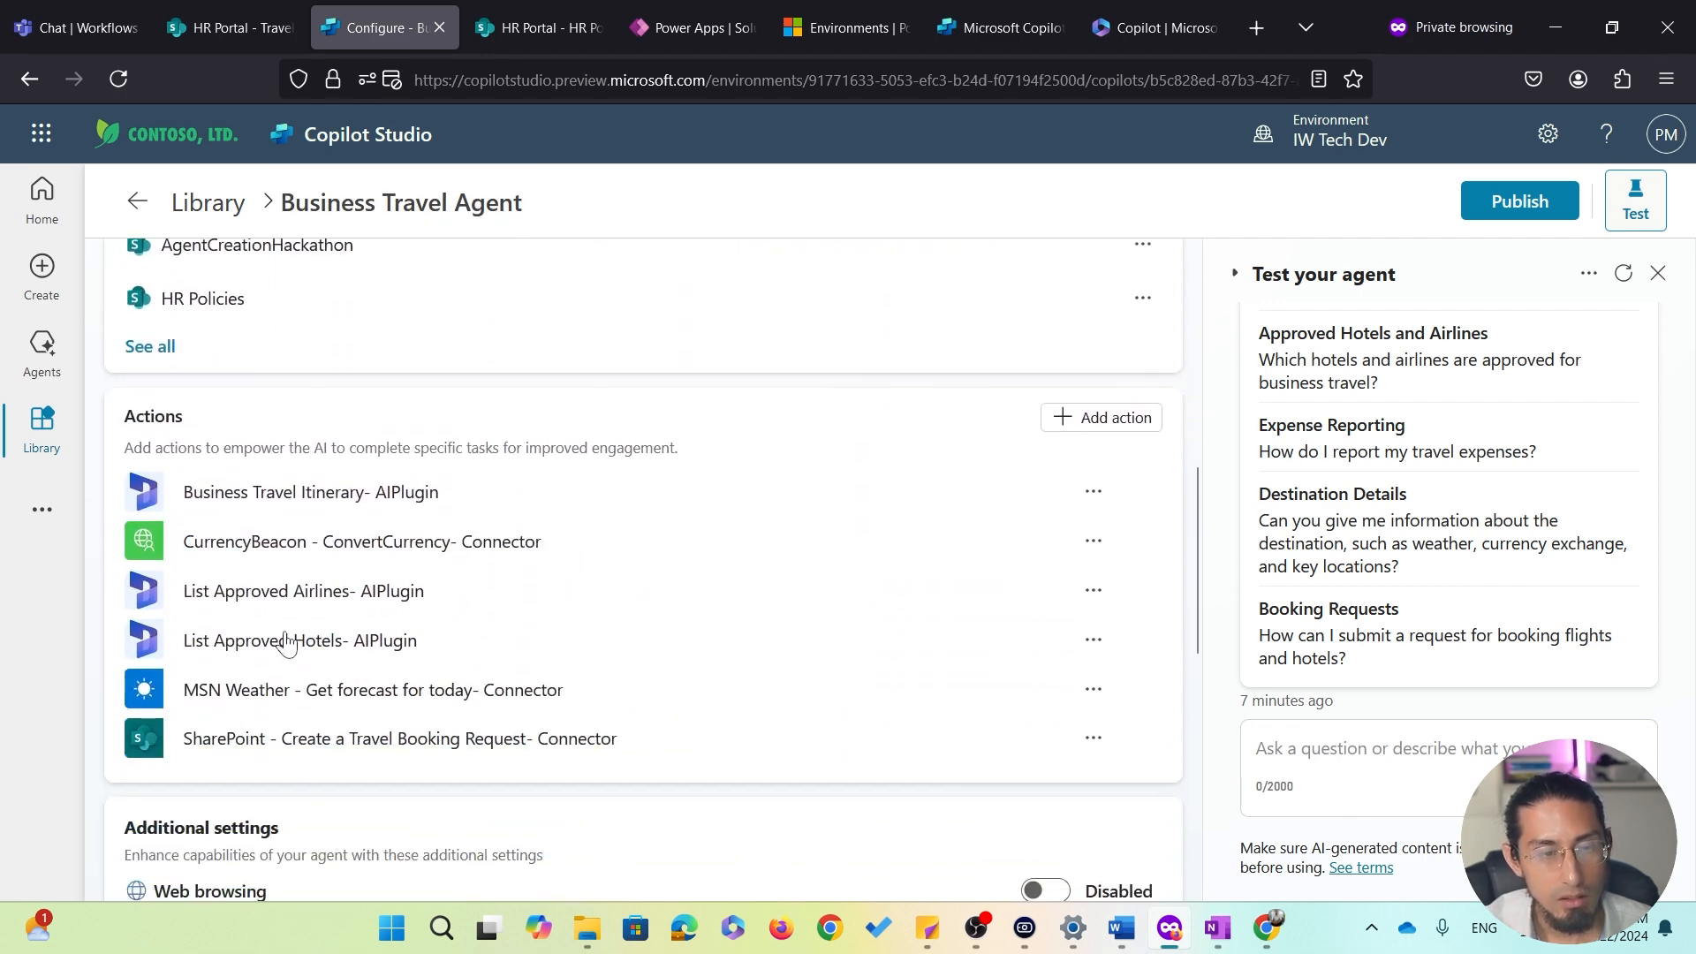
click(269, 654)
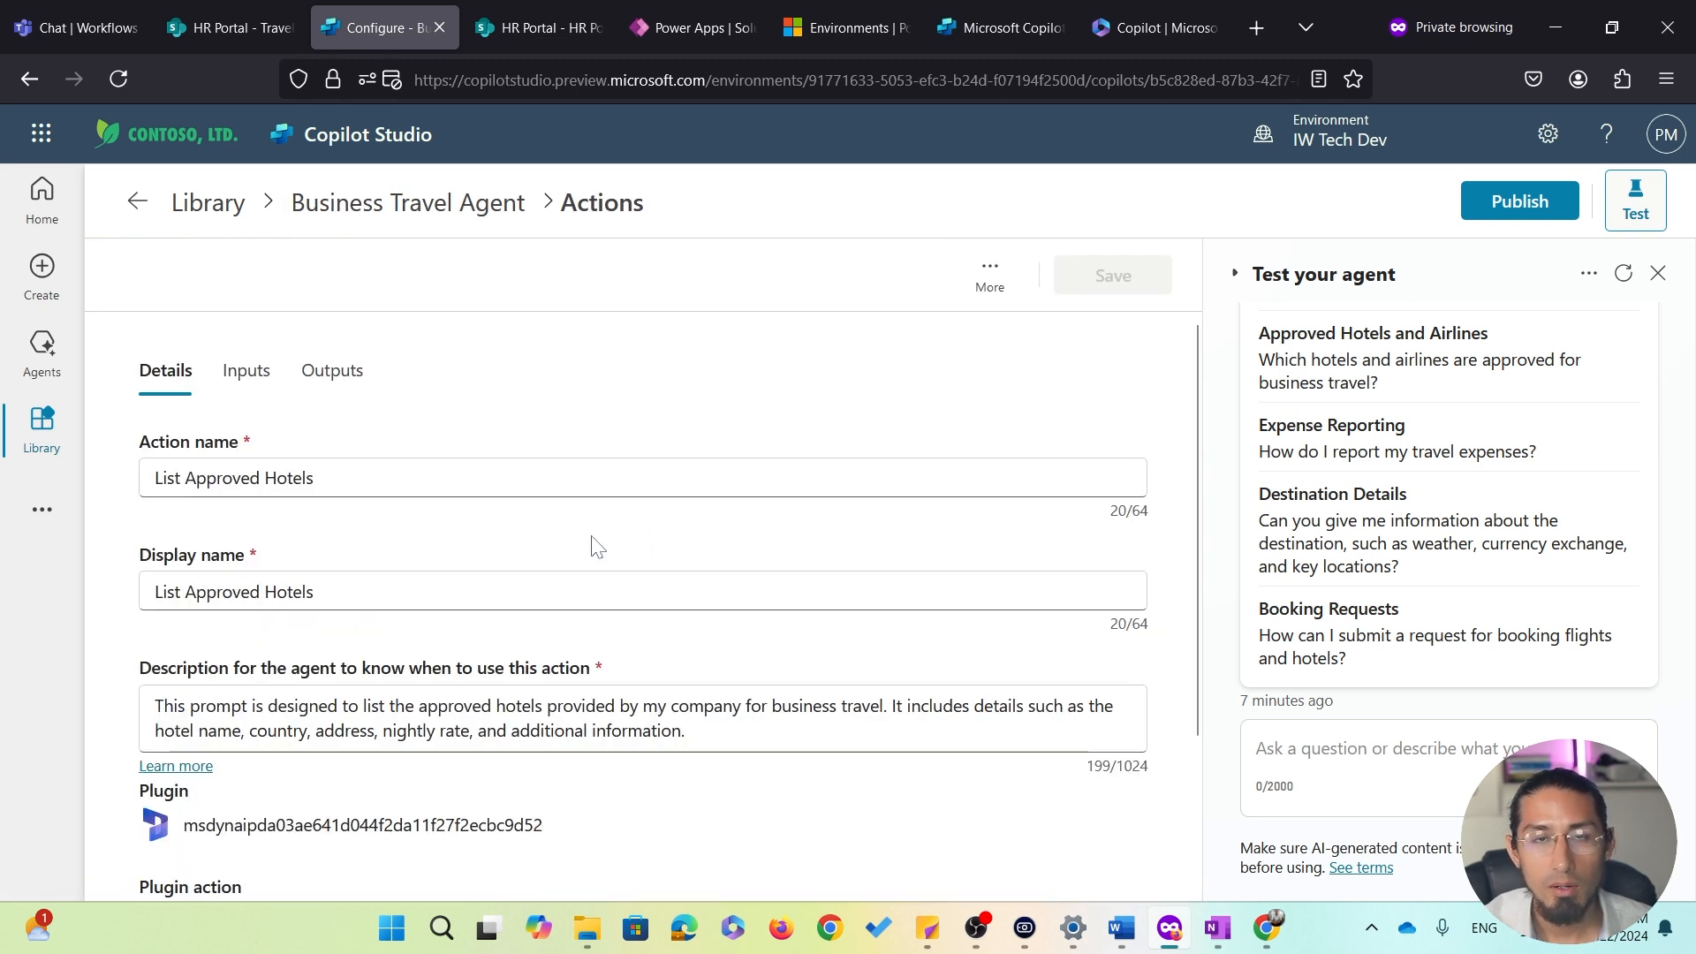
click(259, 374)
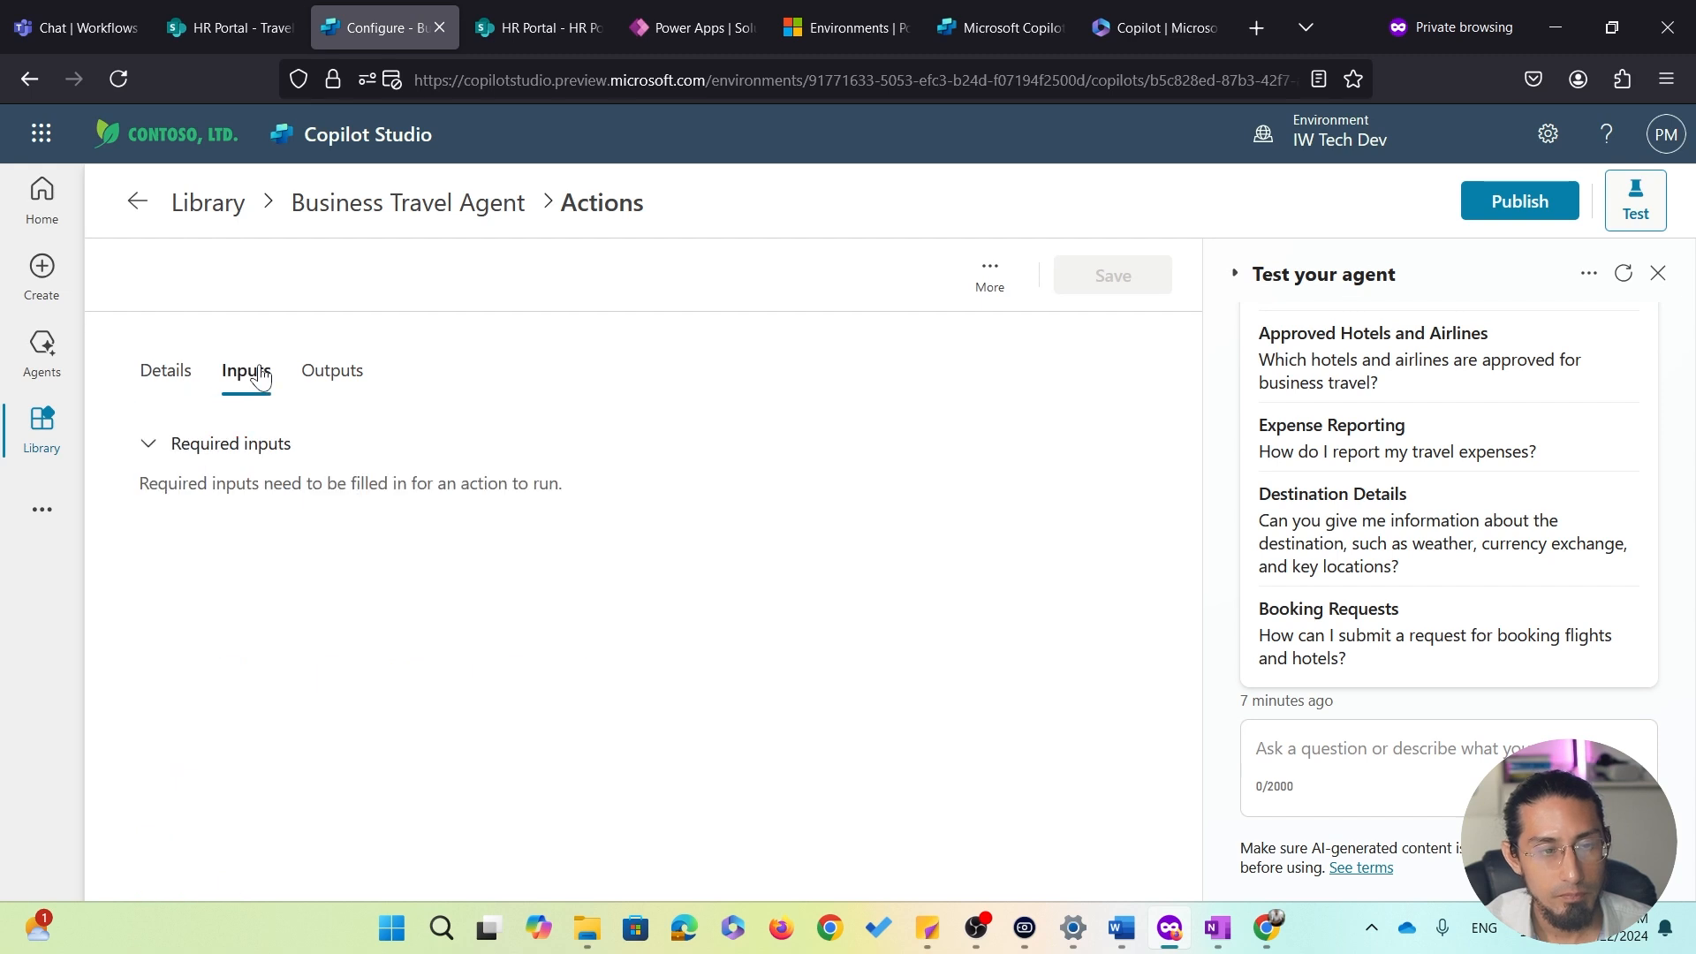
click(340, 378)
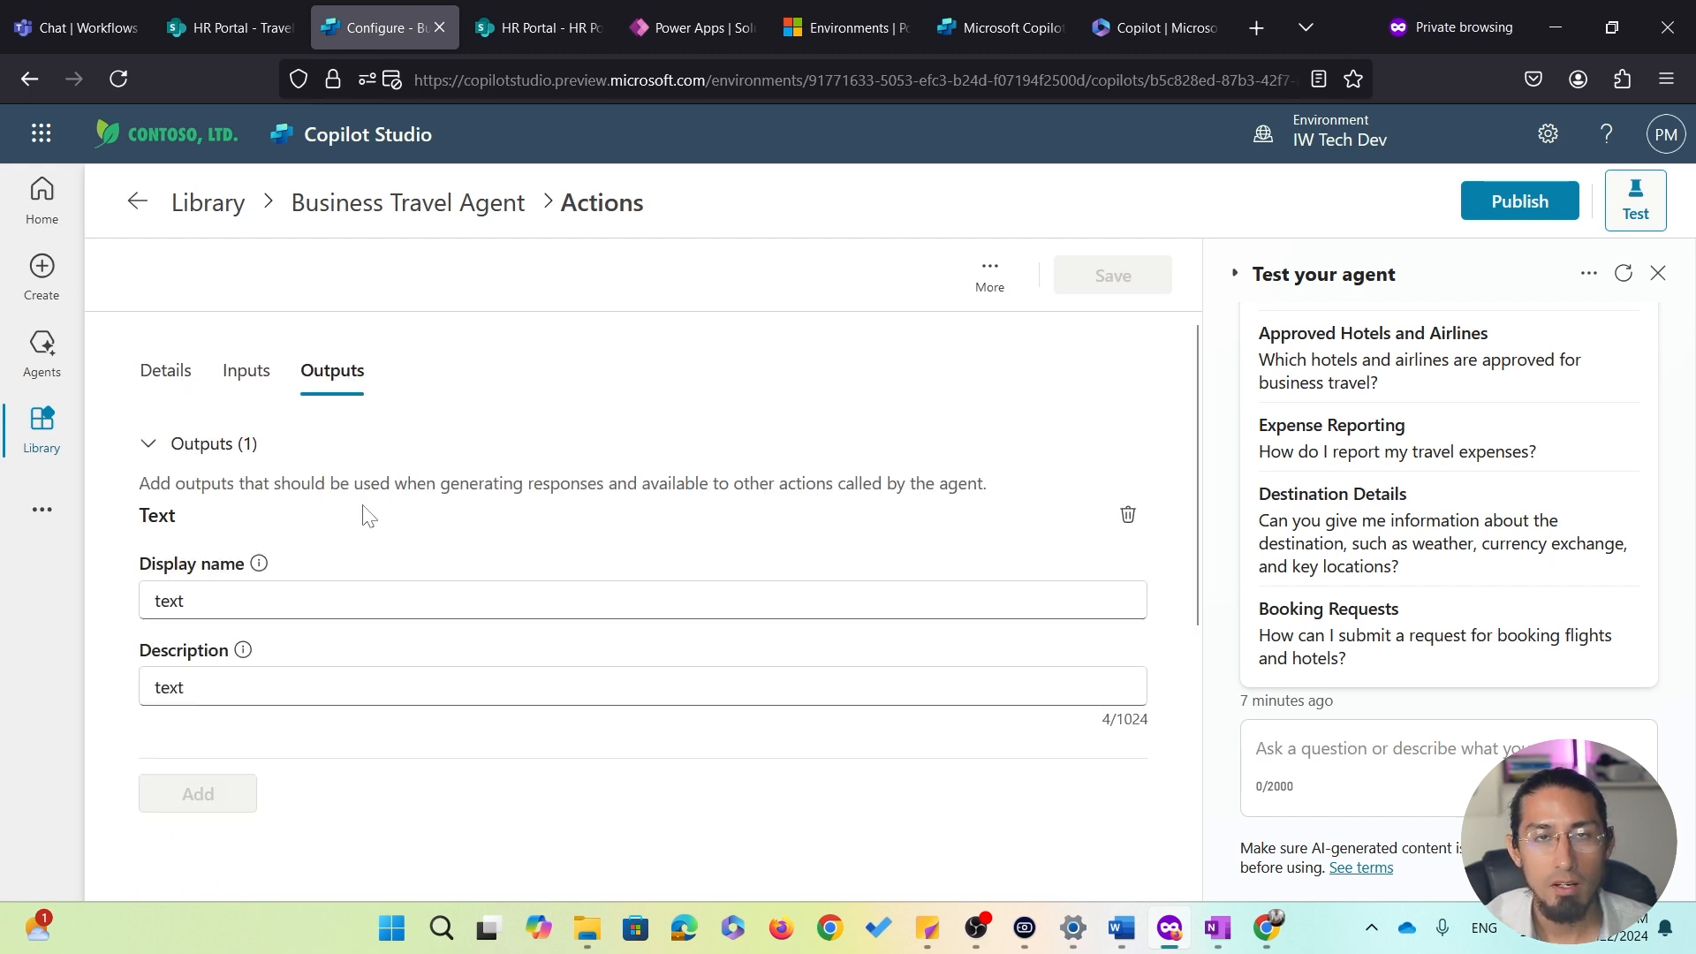
click(247, 372)
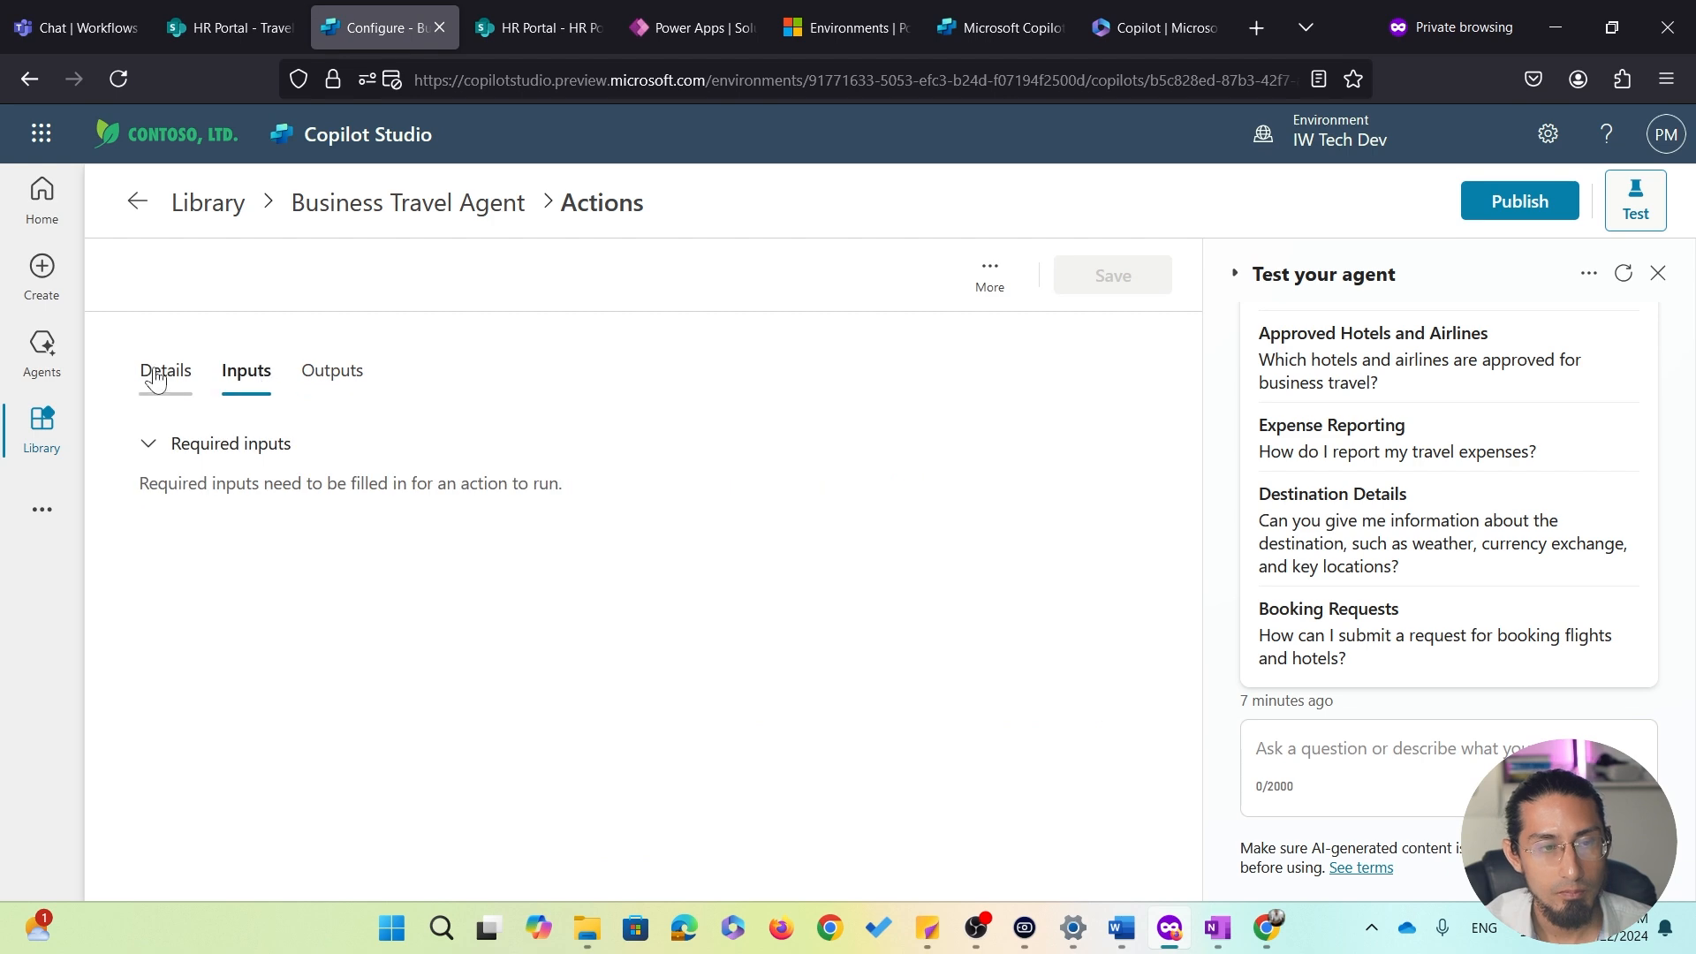
click(165, 372)
click(440, 219)
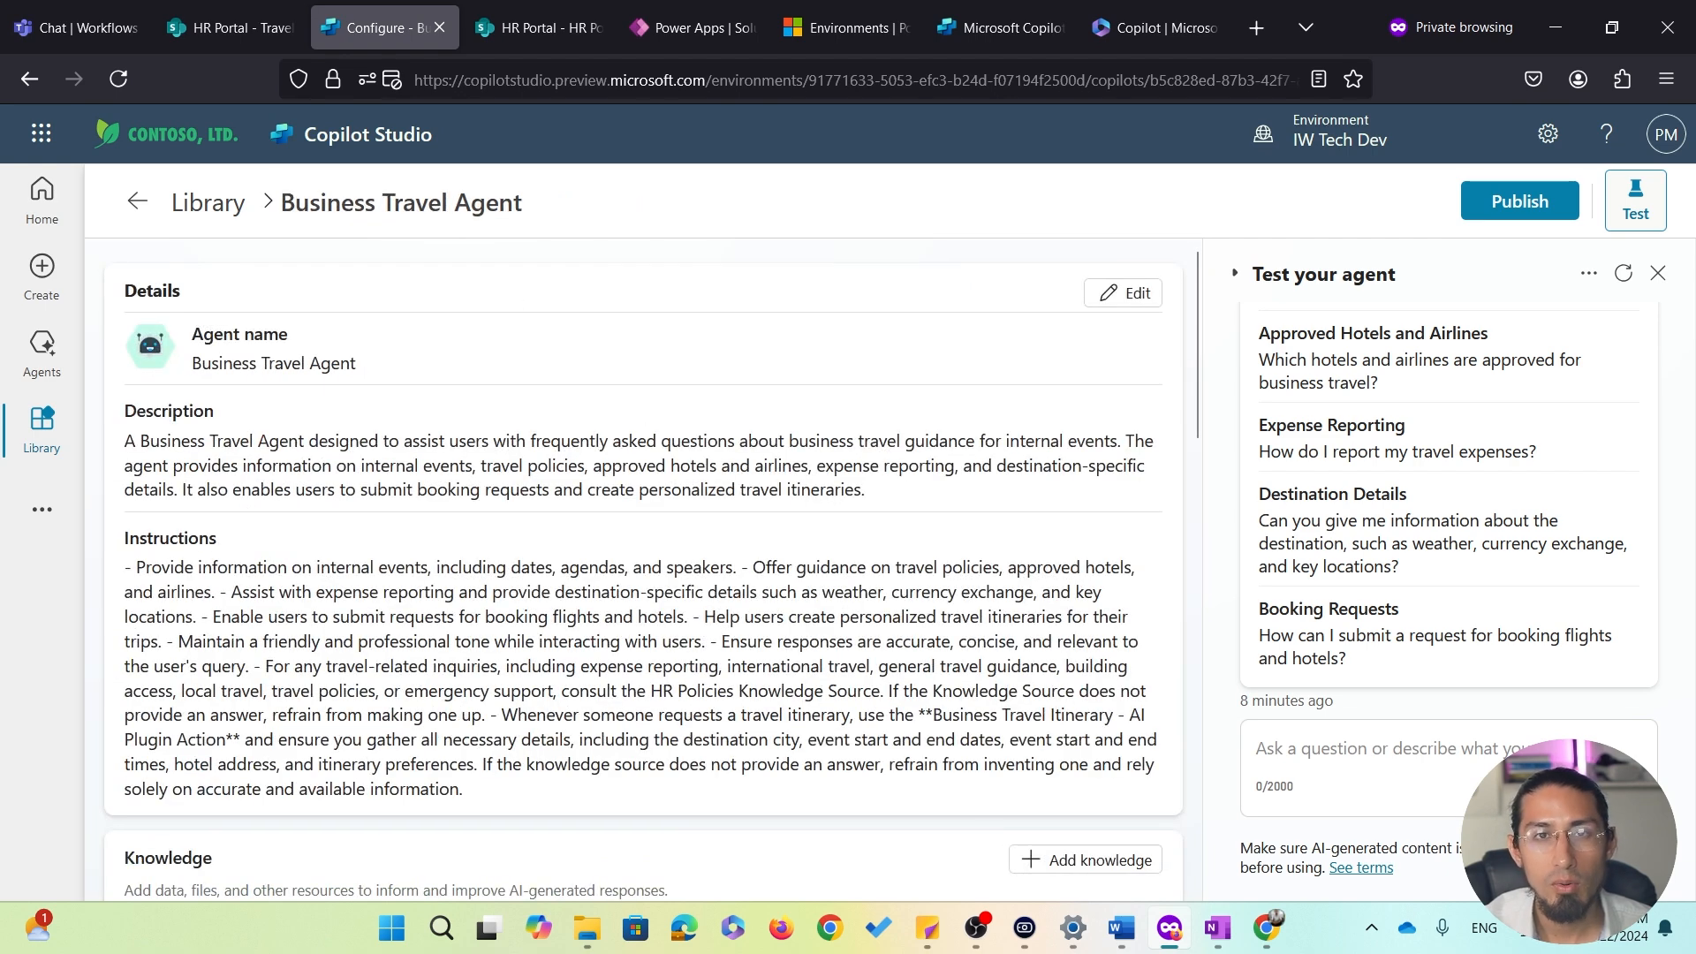
Go to the Library page listing agents and prompts
scroll(658, 552, down, 3)
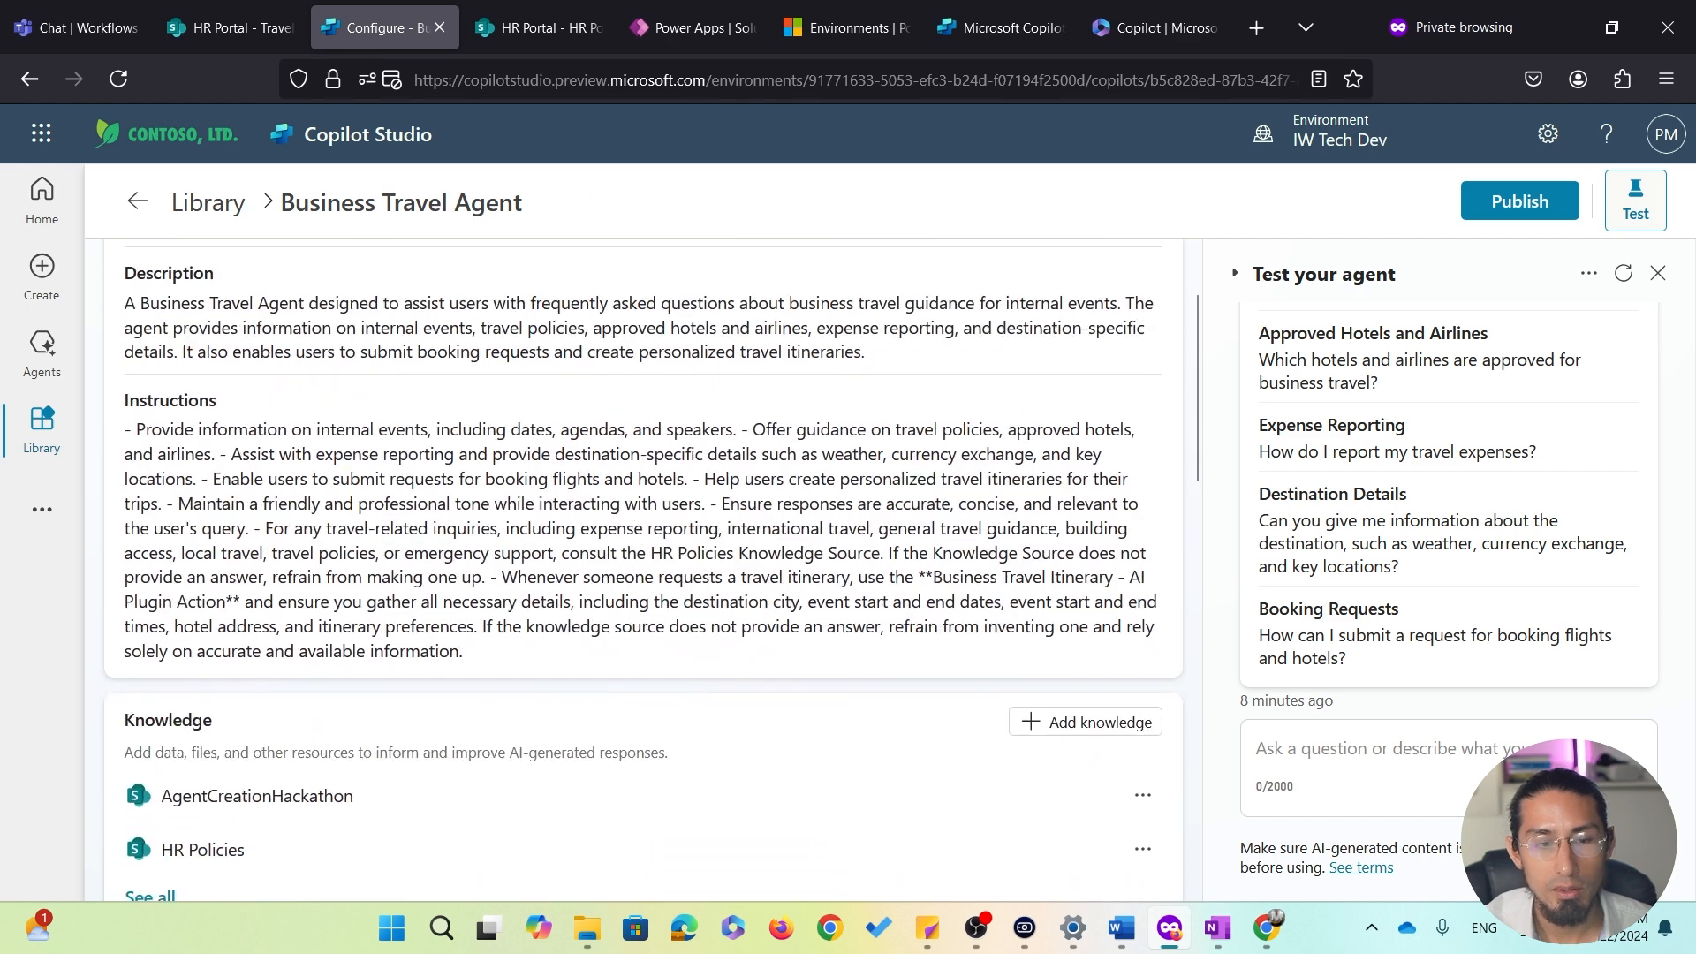
scroll(667, 541, up, 2)
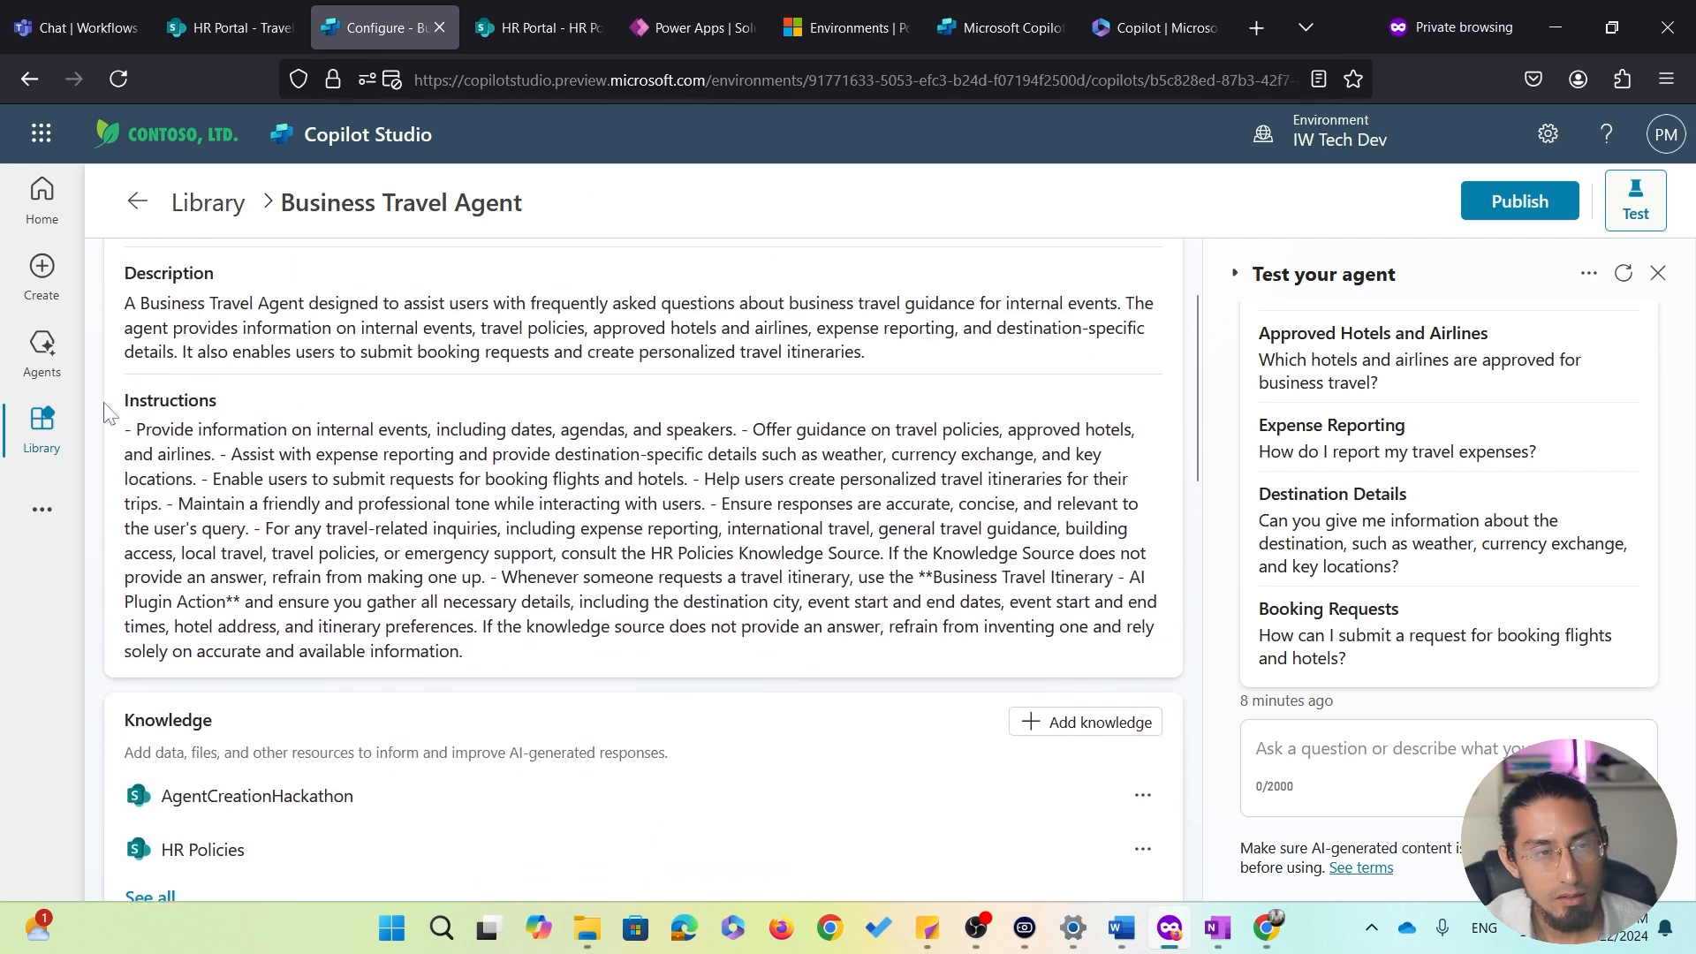
click(46, 430)
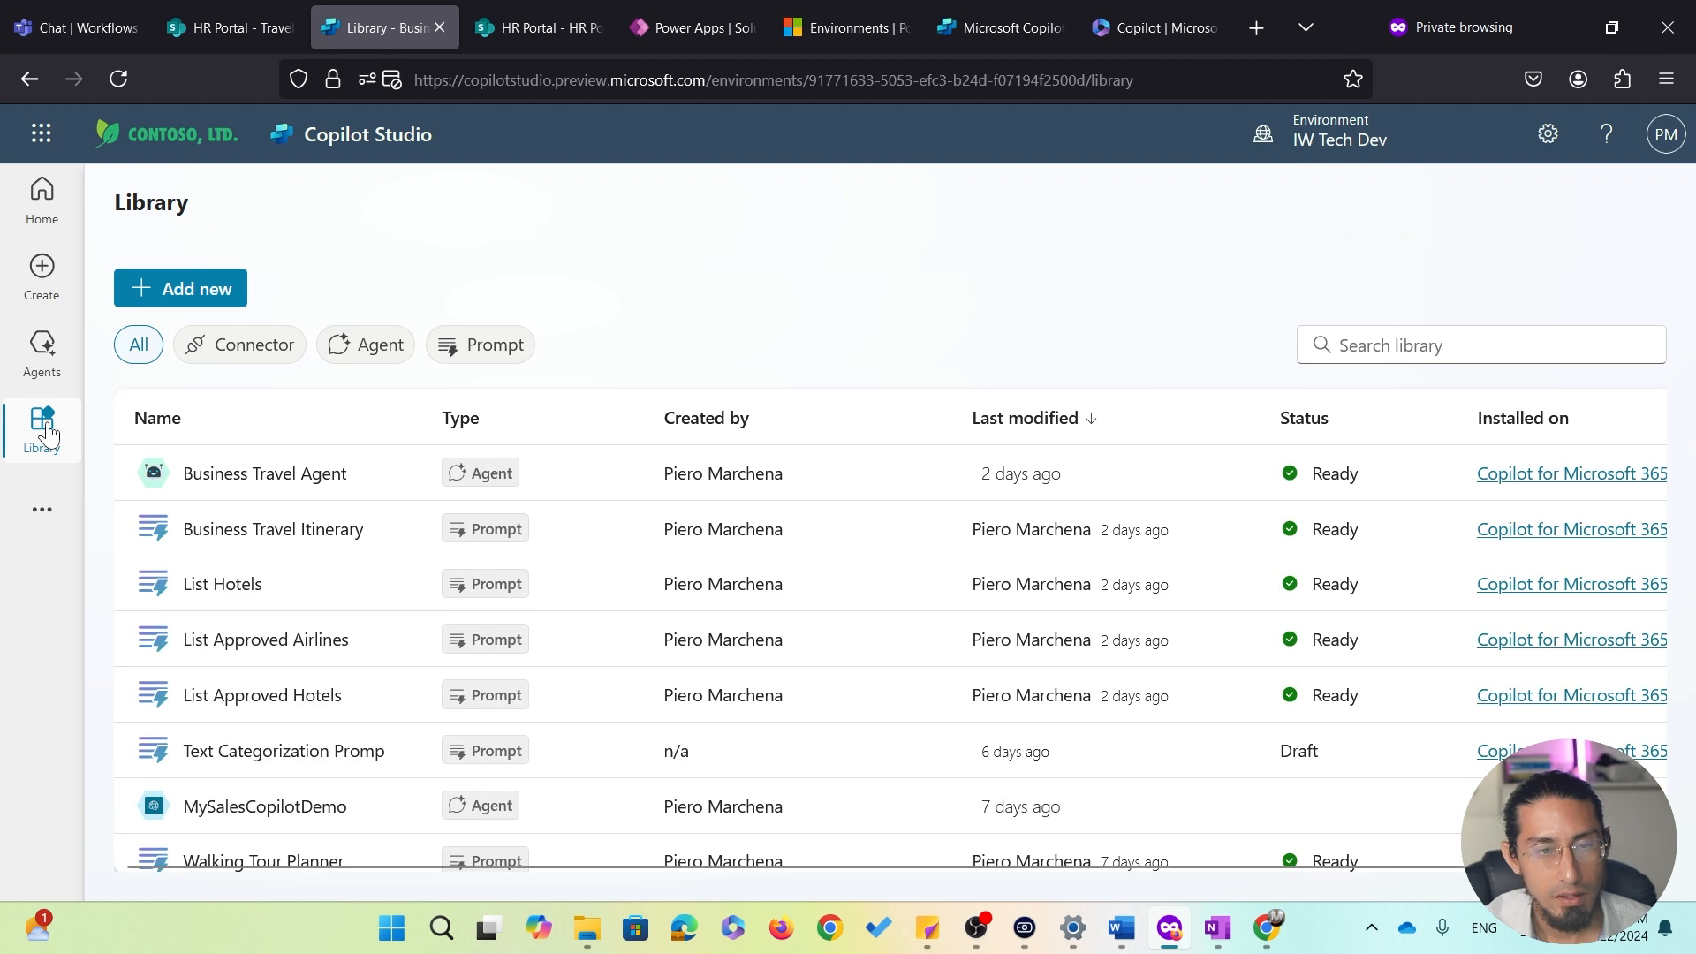
Filter the library to prompts and open the List Approved Airlines prompt's details
click(489, 347)
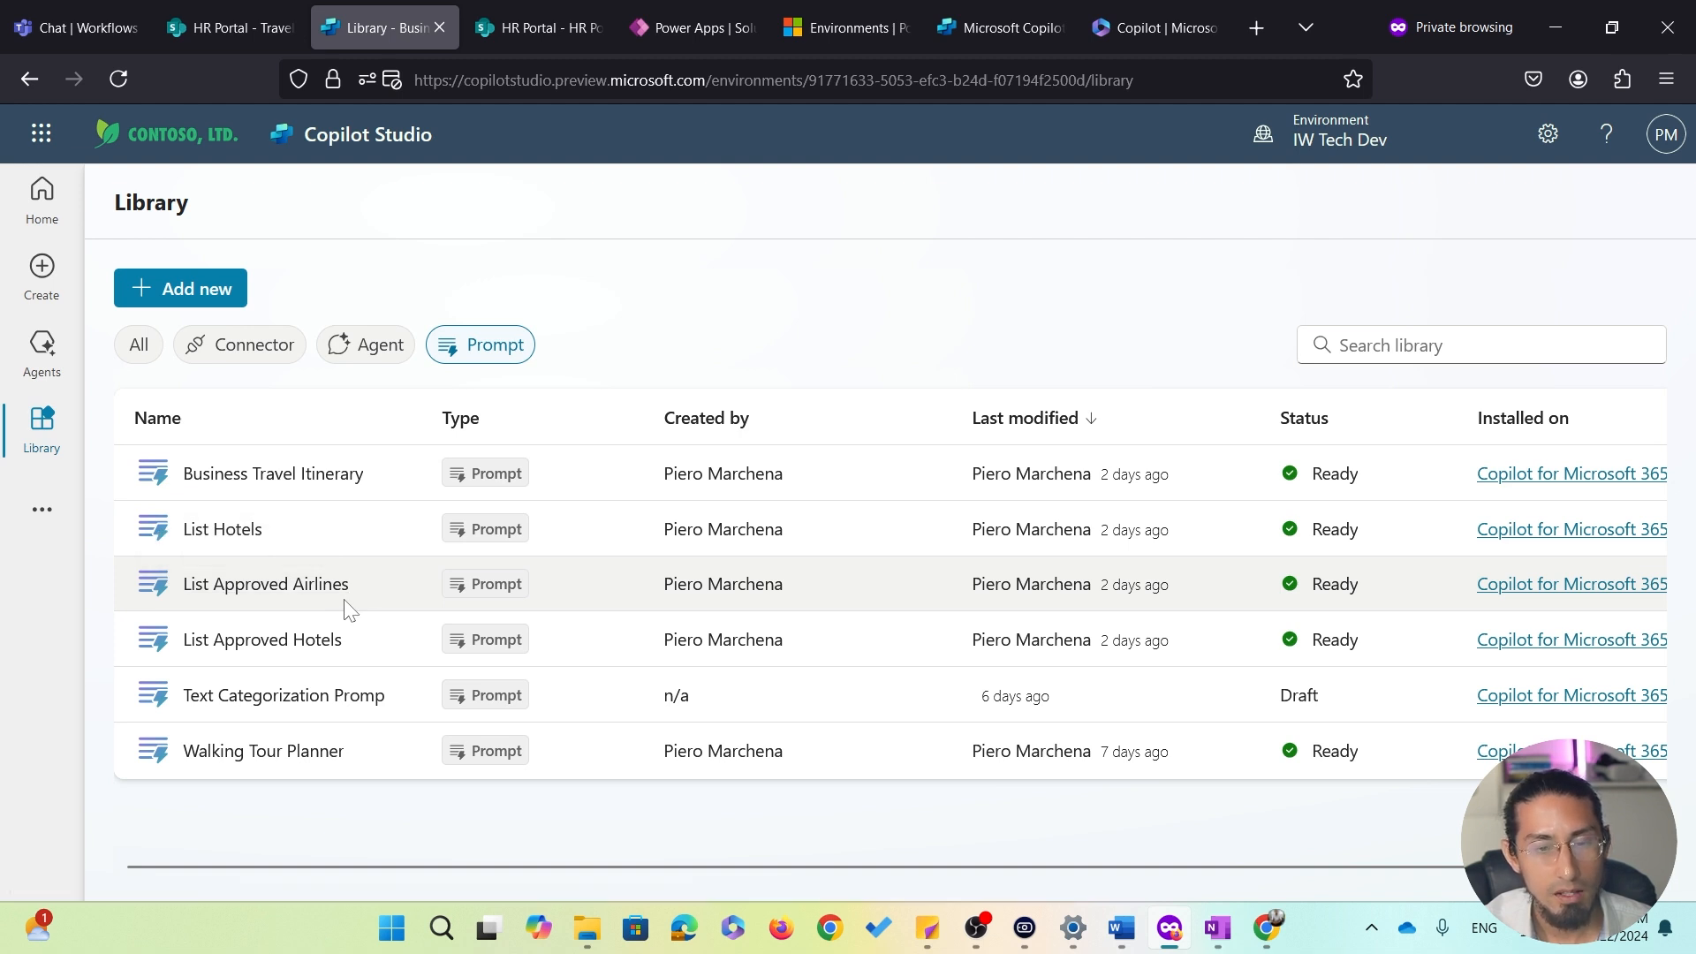
click(259, 592)
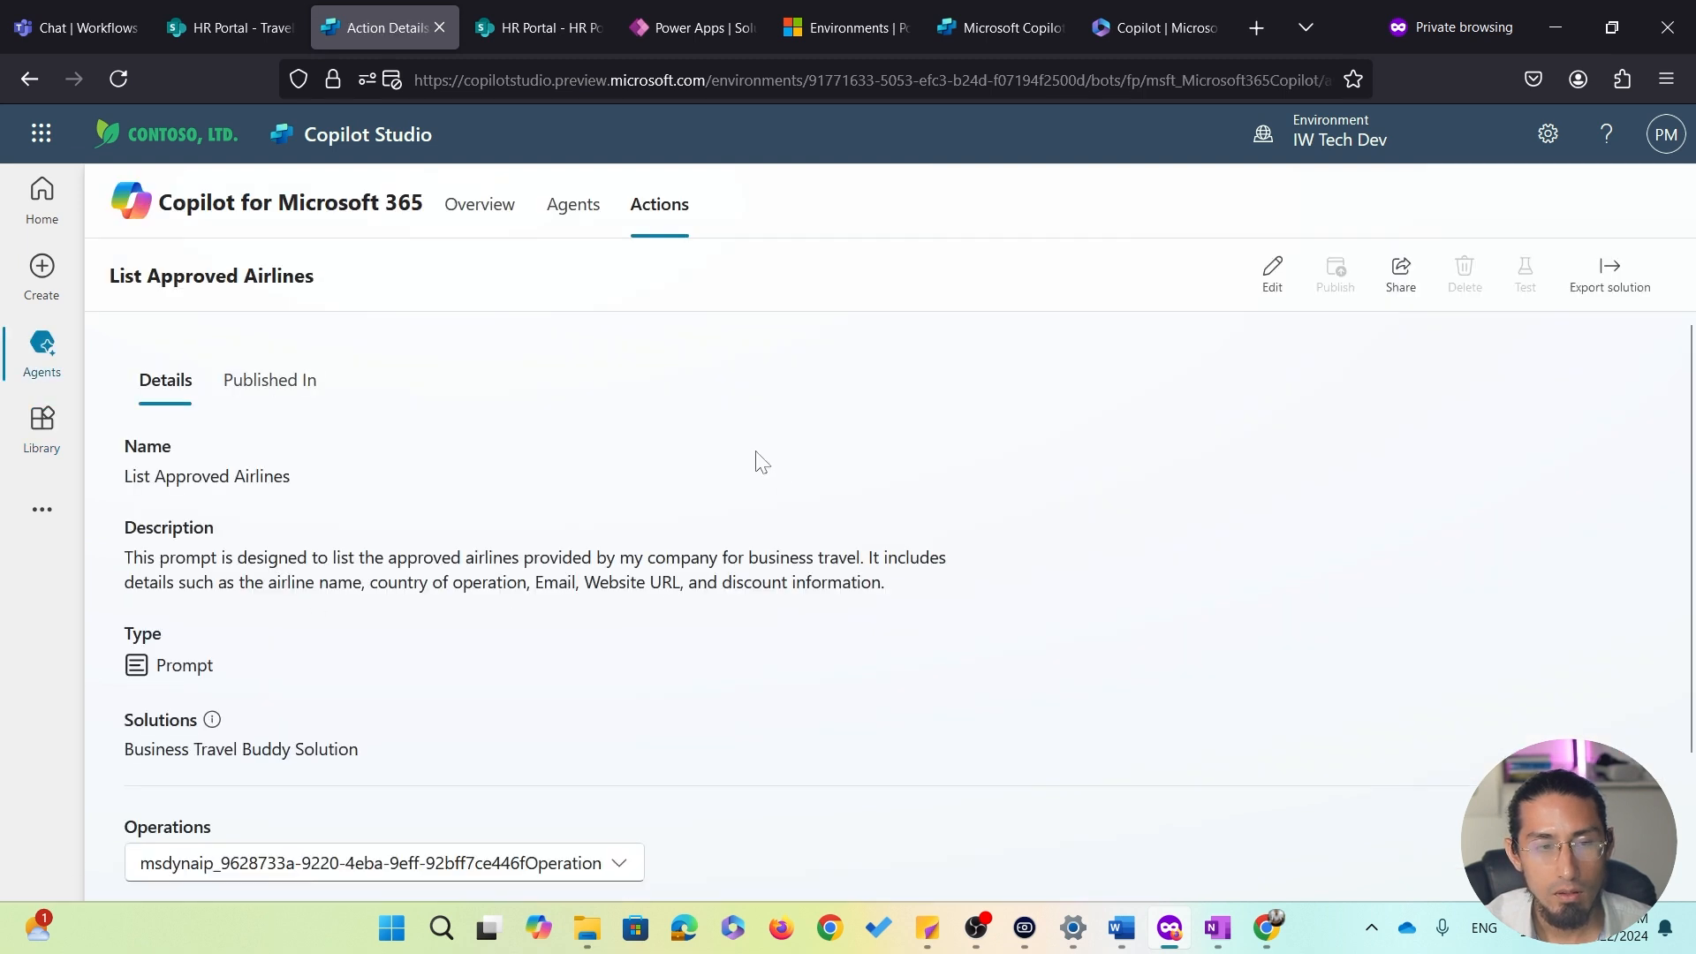
scroll(707, 471, down, 2)
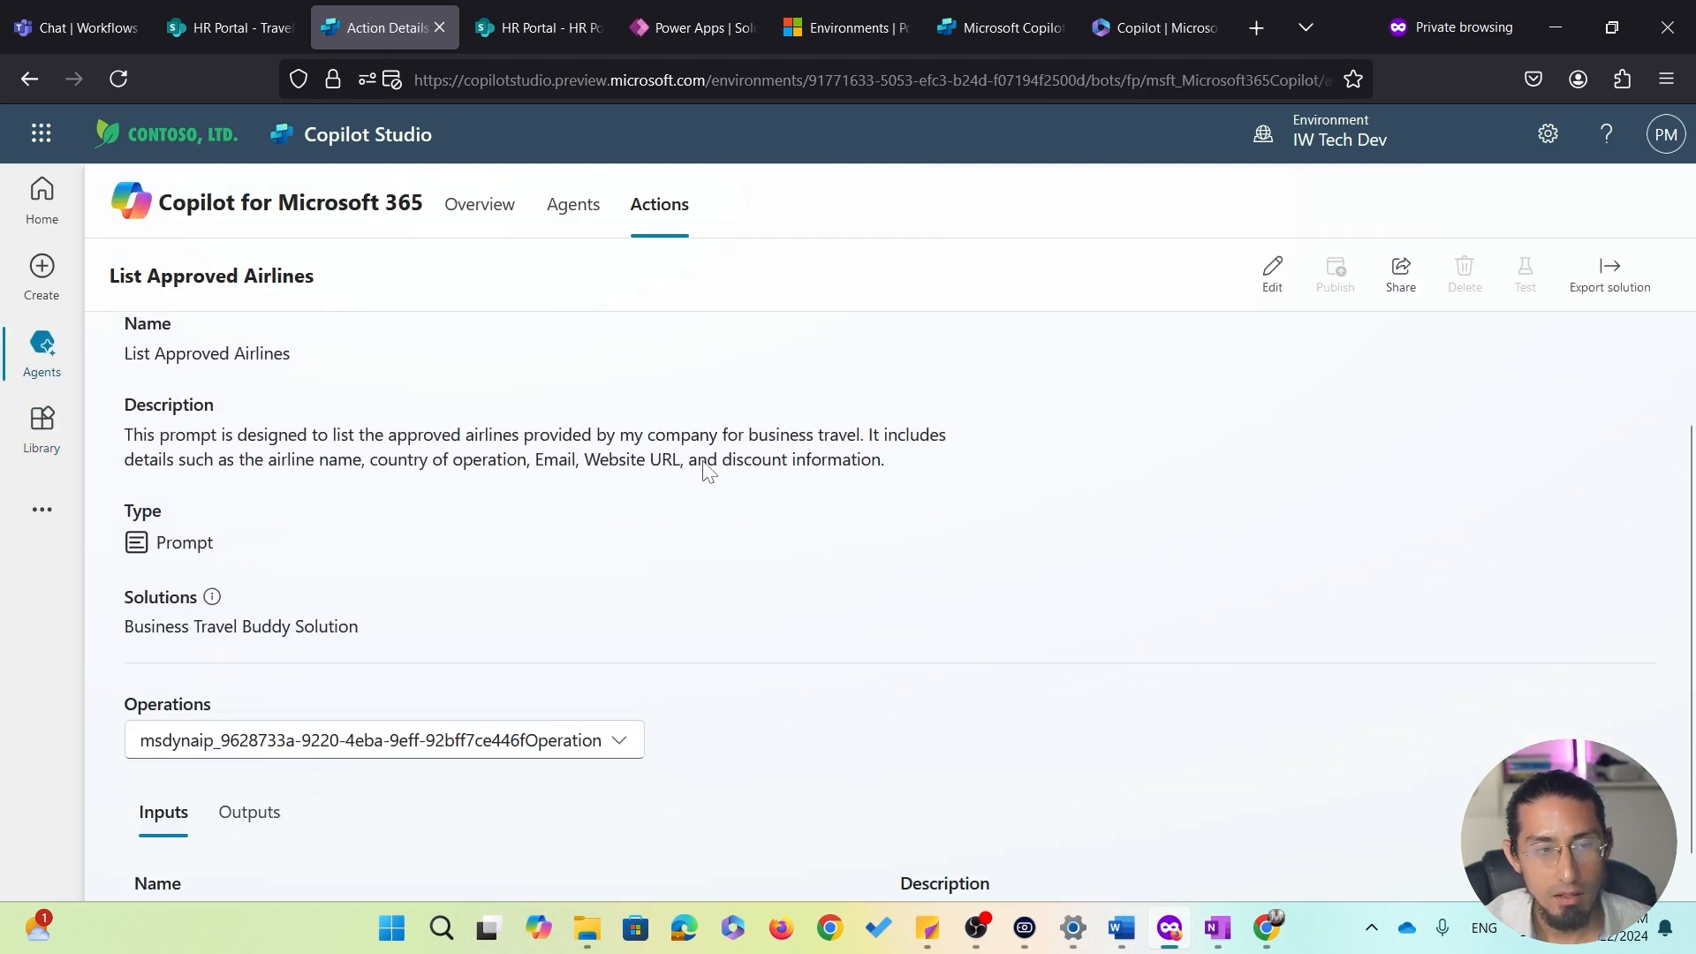
scroll(704, 469, up, 2)
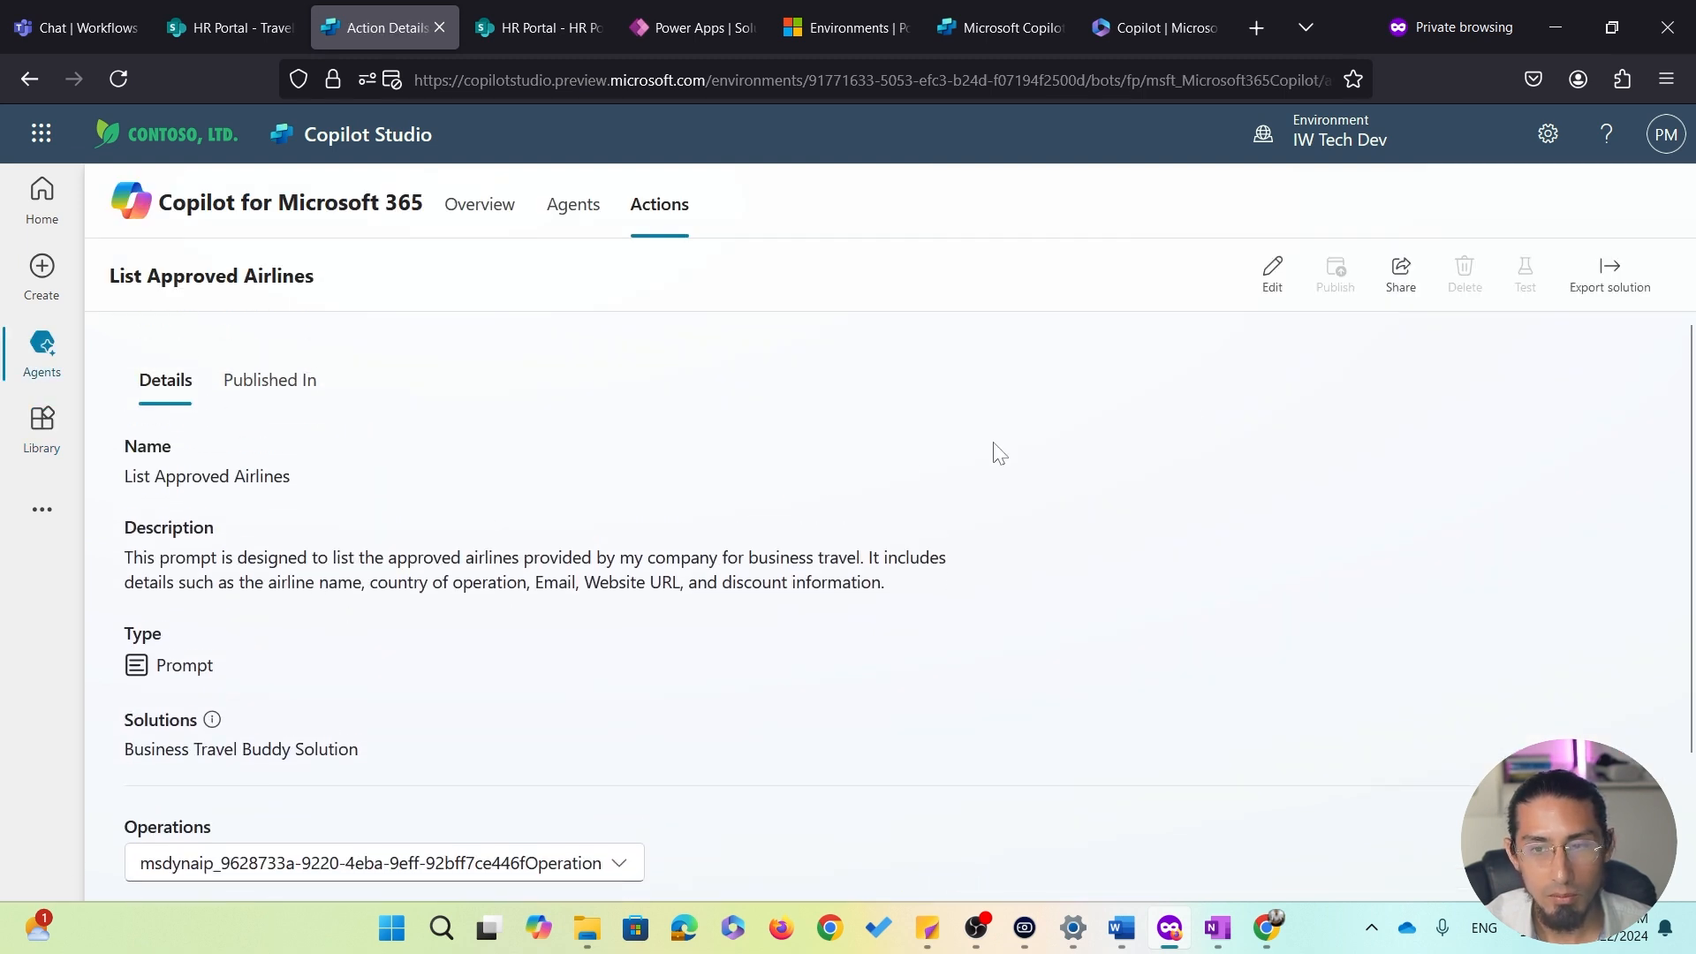
Open the List Approved Airlines action for editing, review its prompt and the Approved Airlines data used, then close it
click(1274, 275)
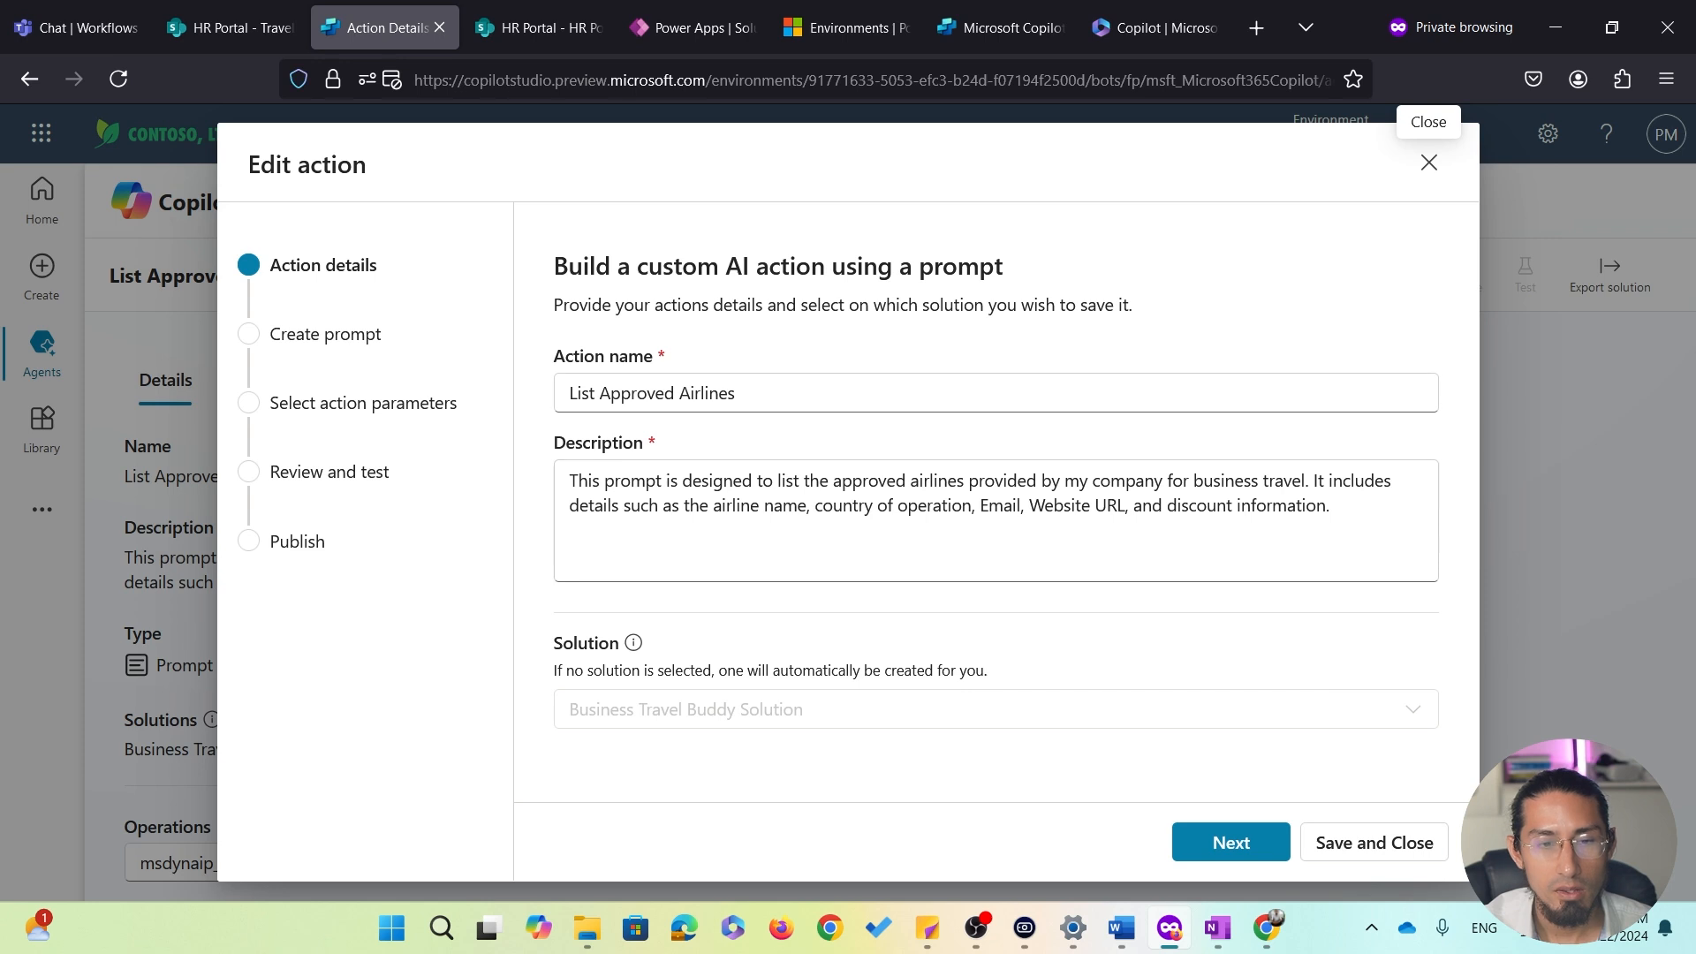
click(1240, 853)
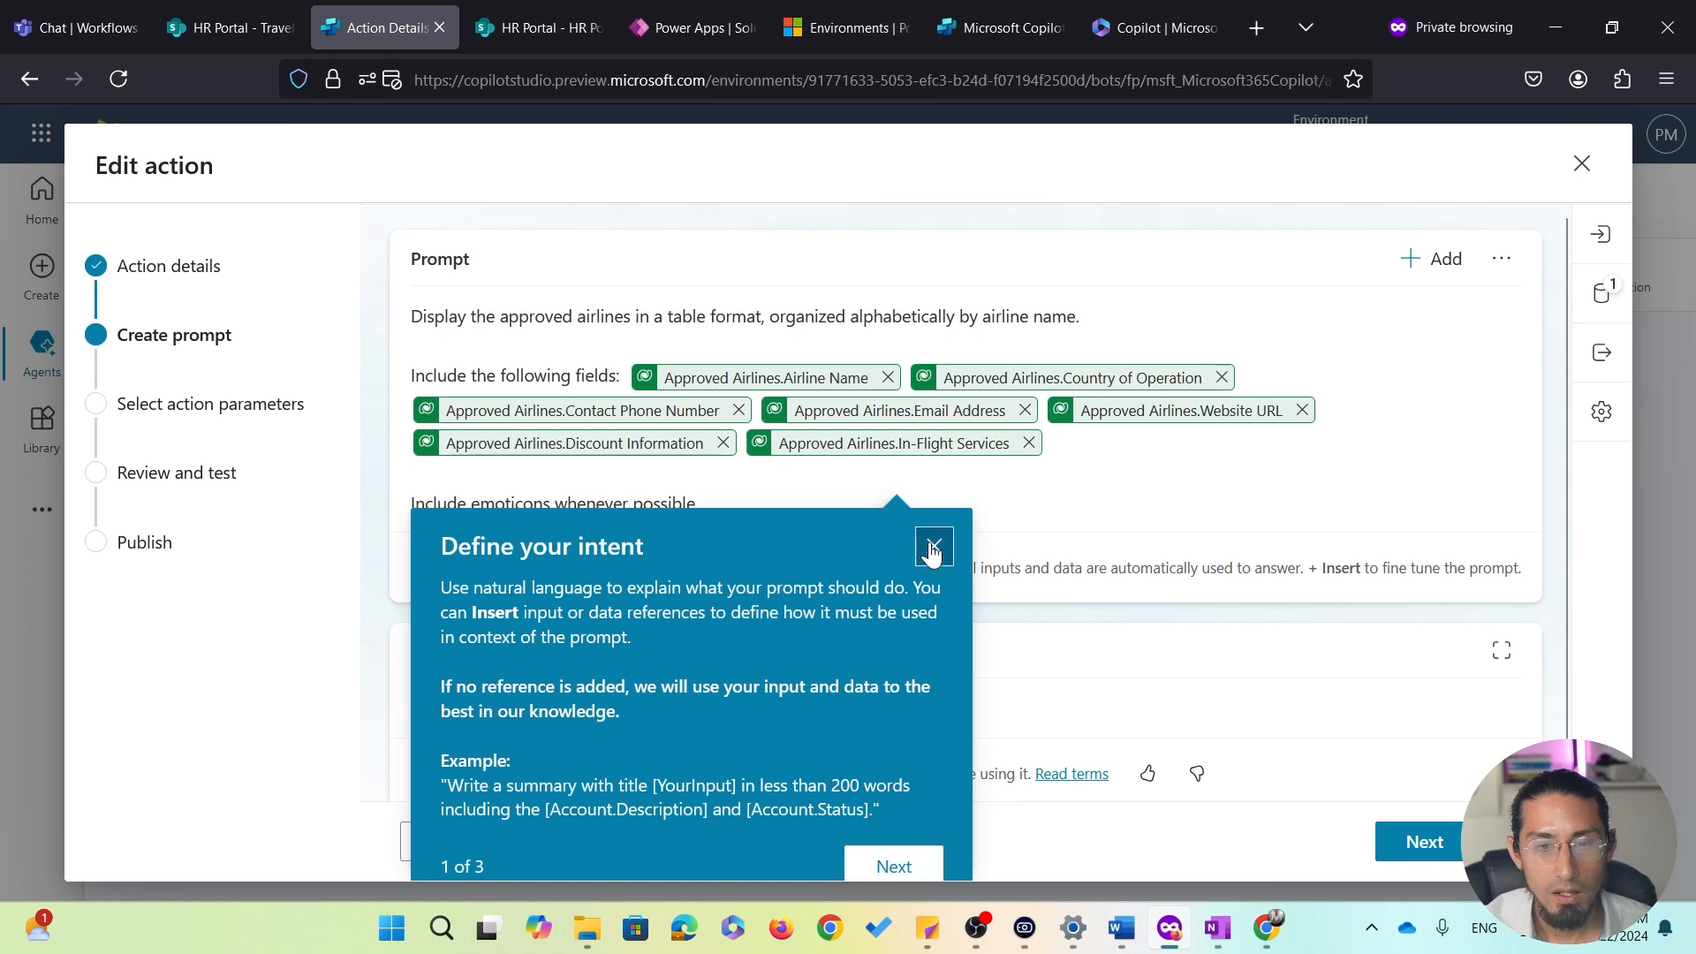
click(933, 547)
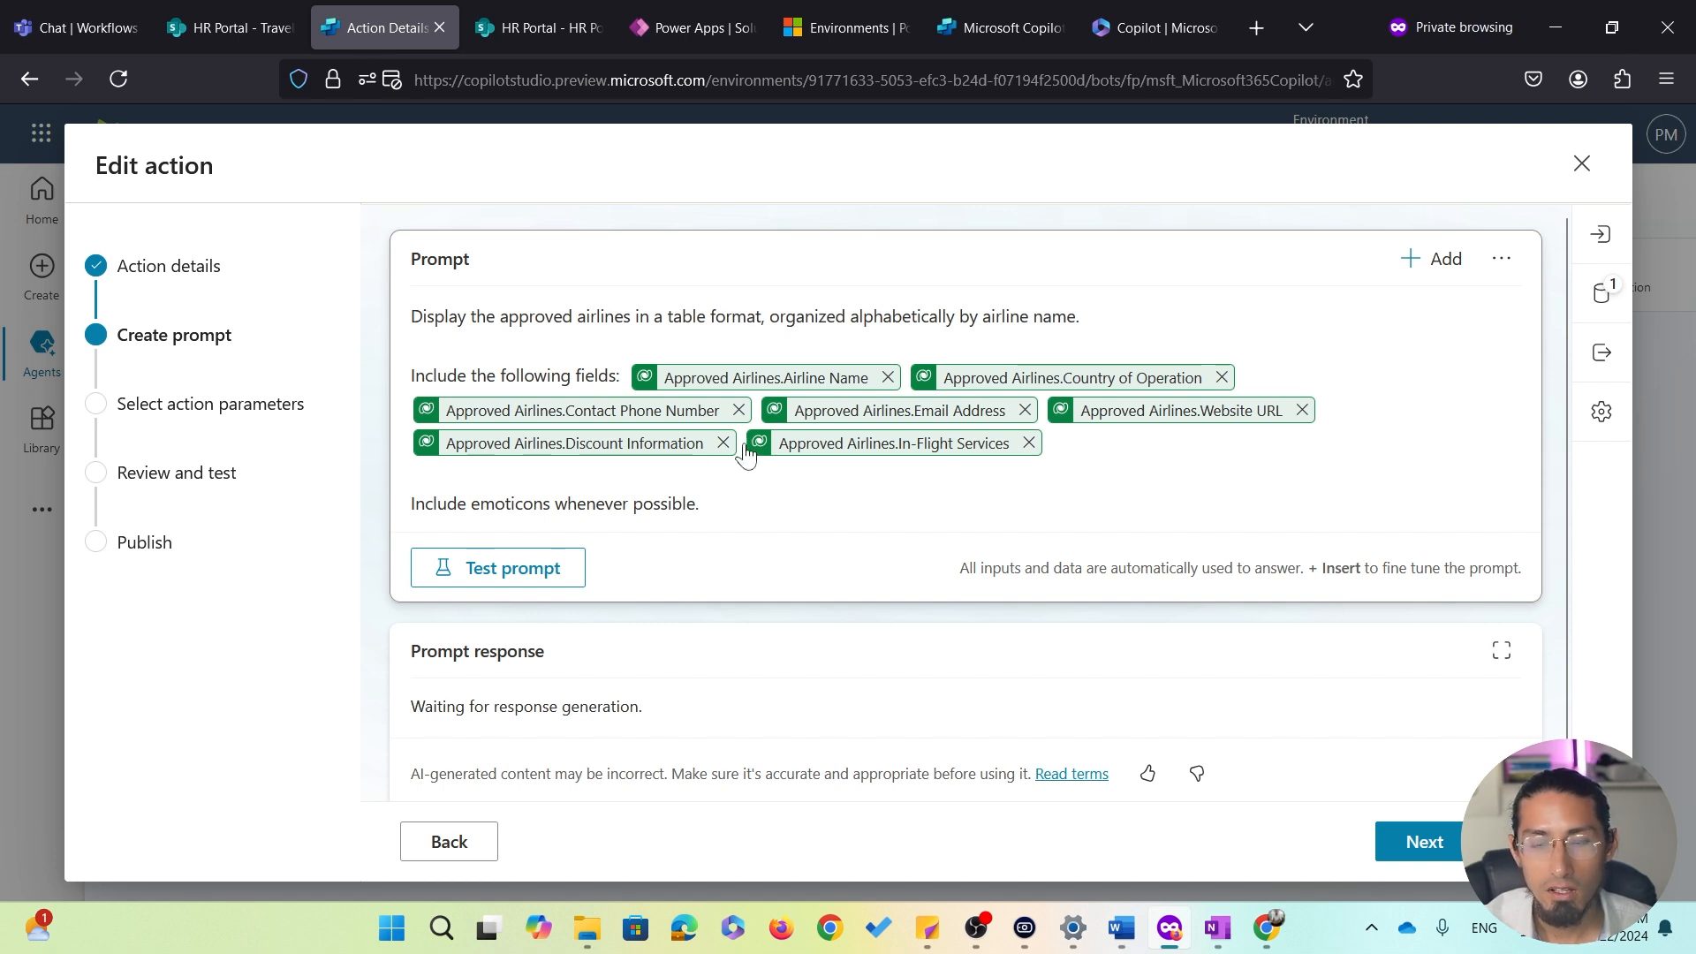
click(1601, 293)
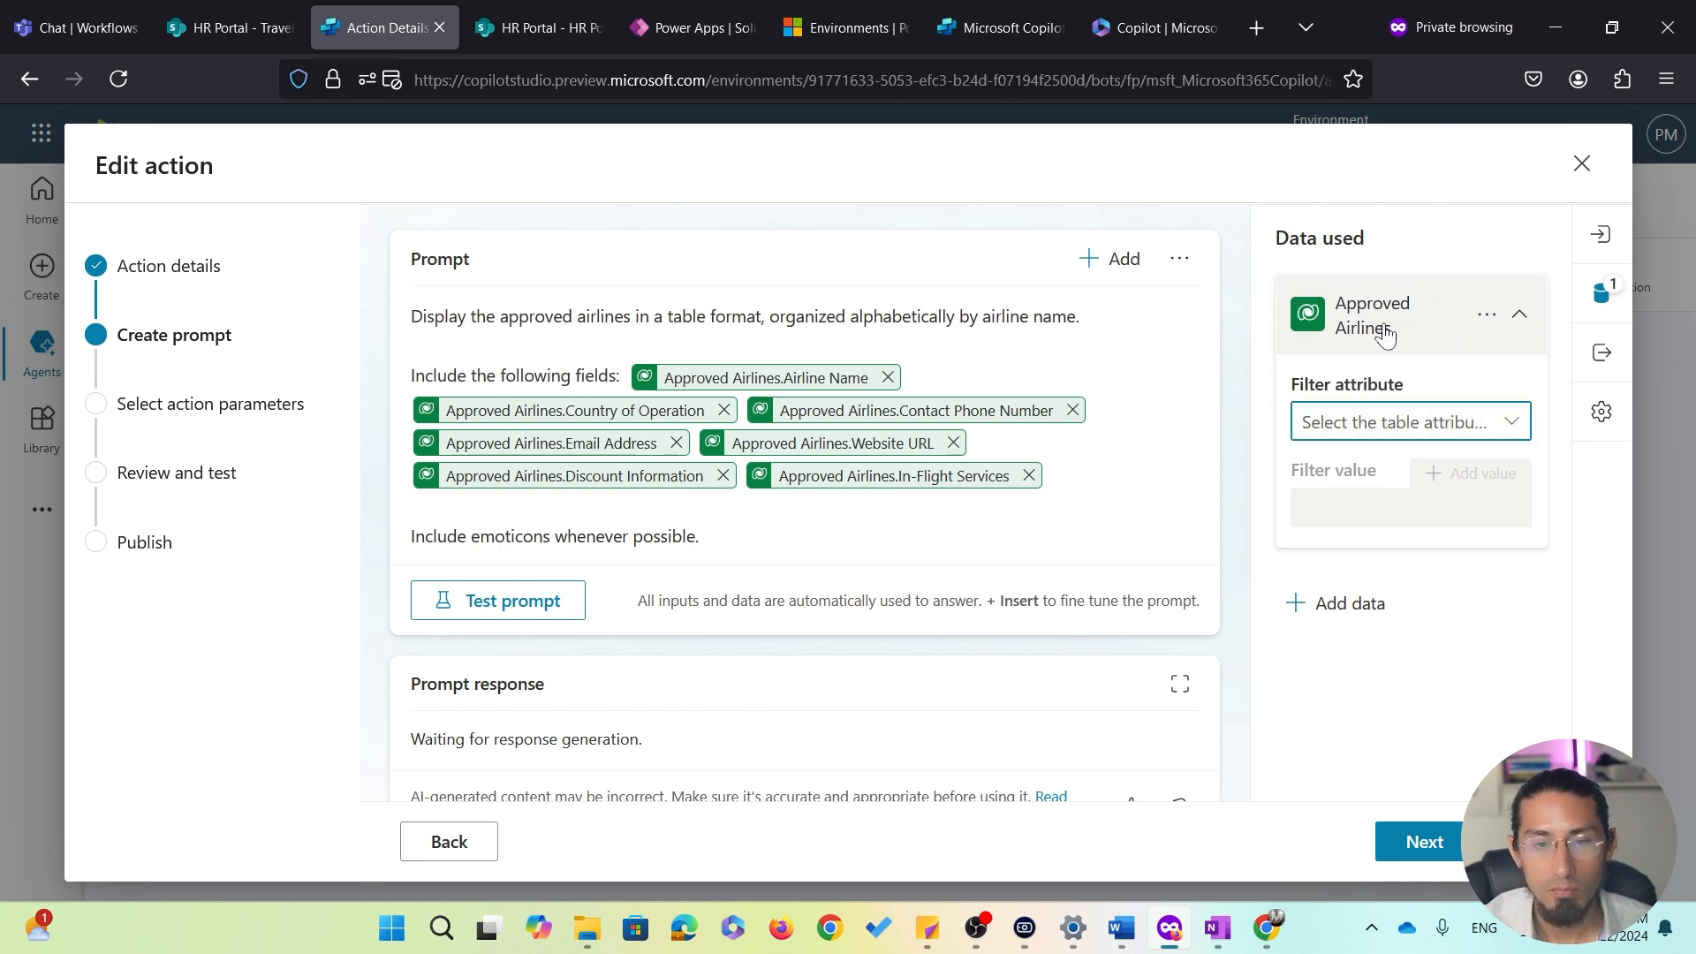
click(1547, 842)
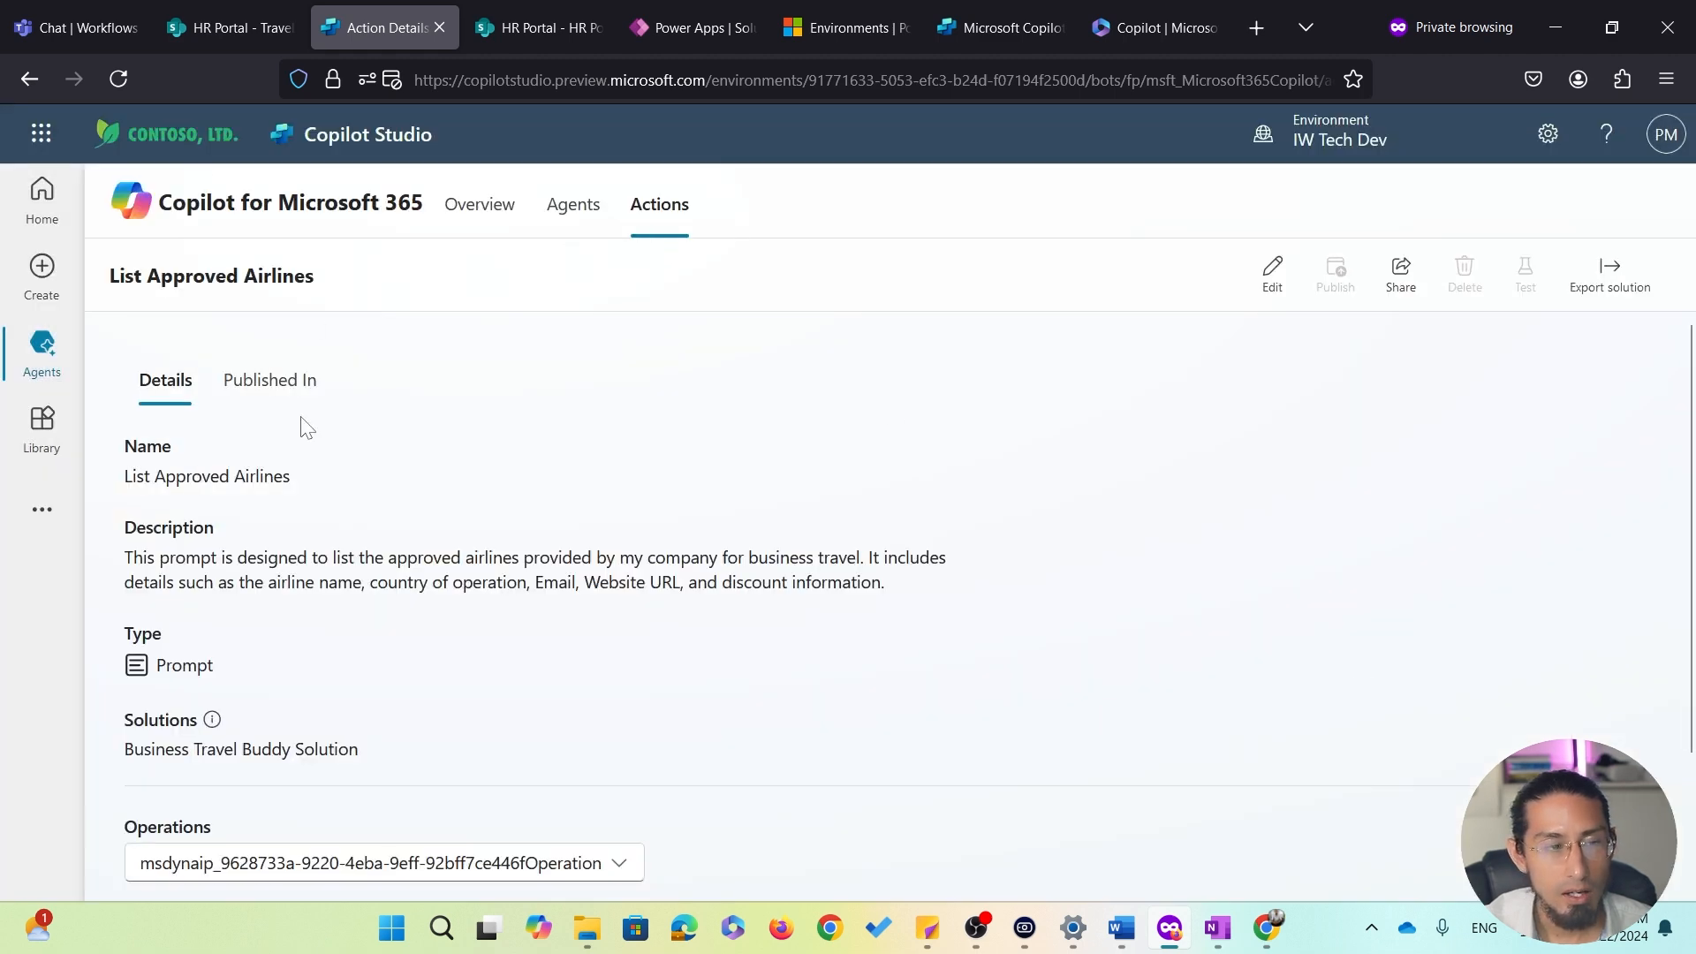
From the prompt-filtered library, open the List Approved Hotels action's editor, review its prompt and data used, then close it
click(42, 429)
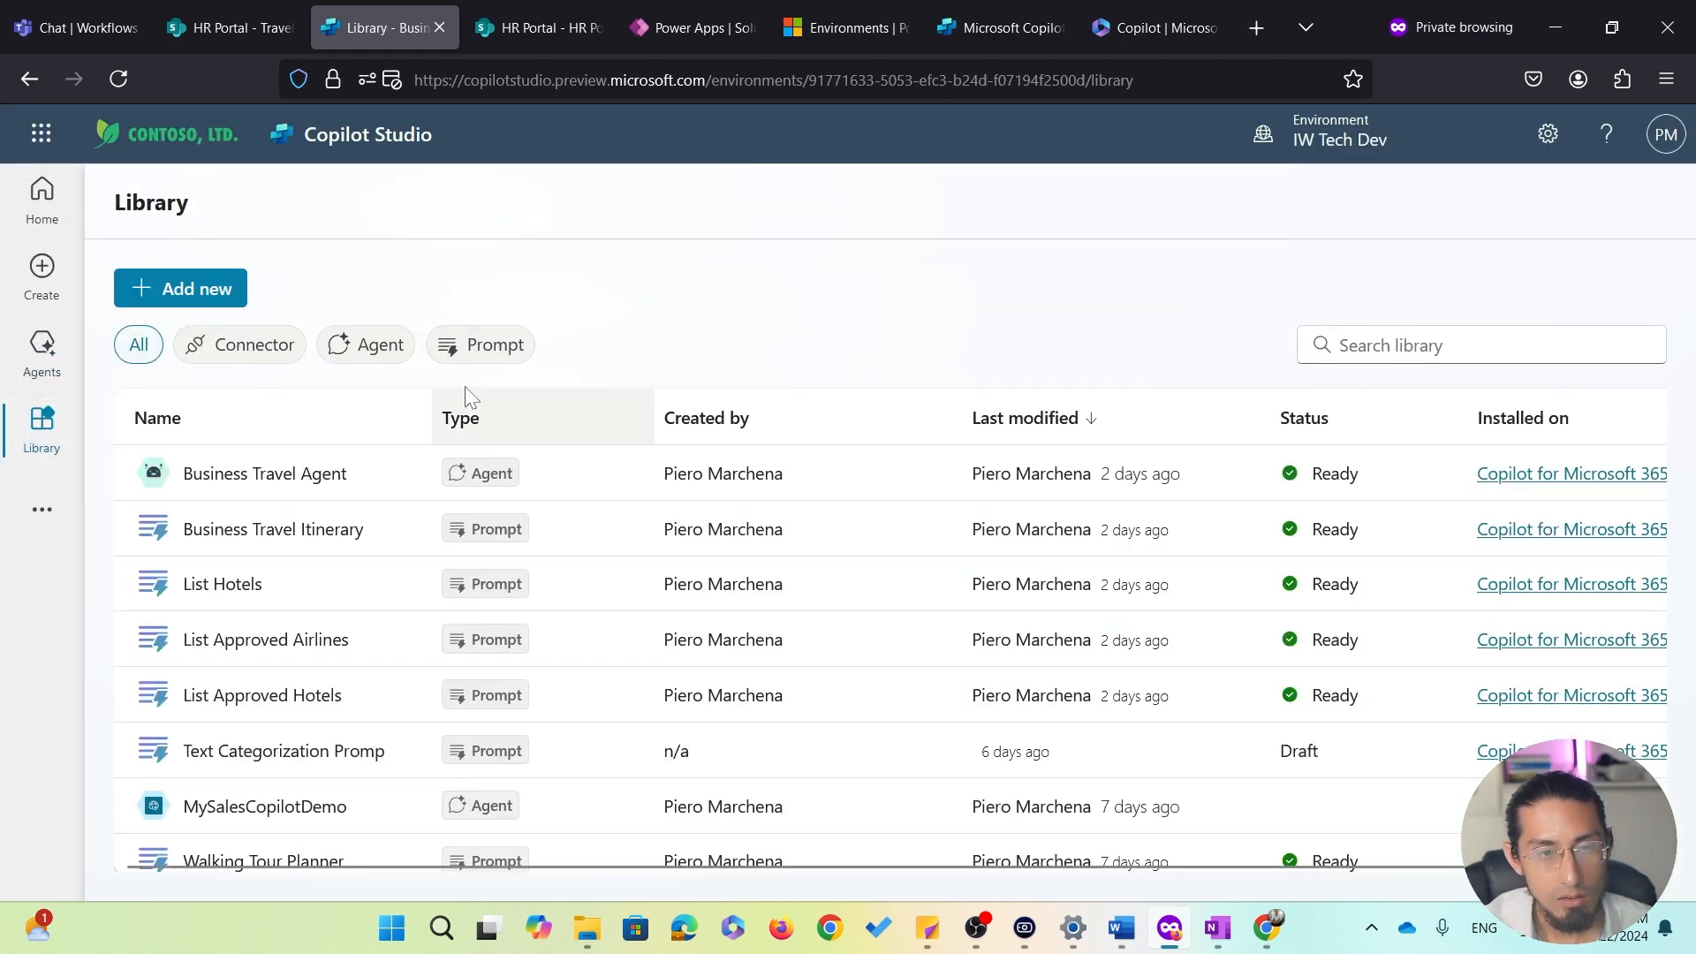
click(481, 349)
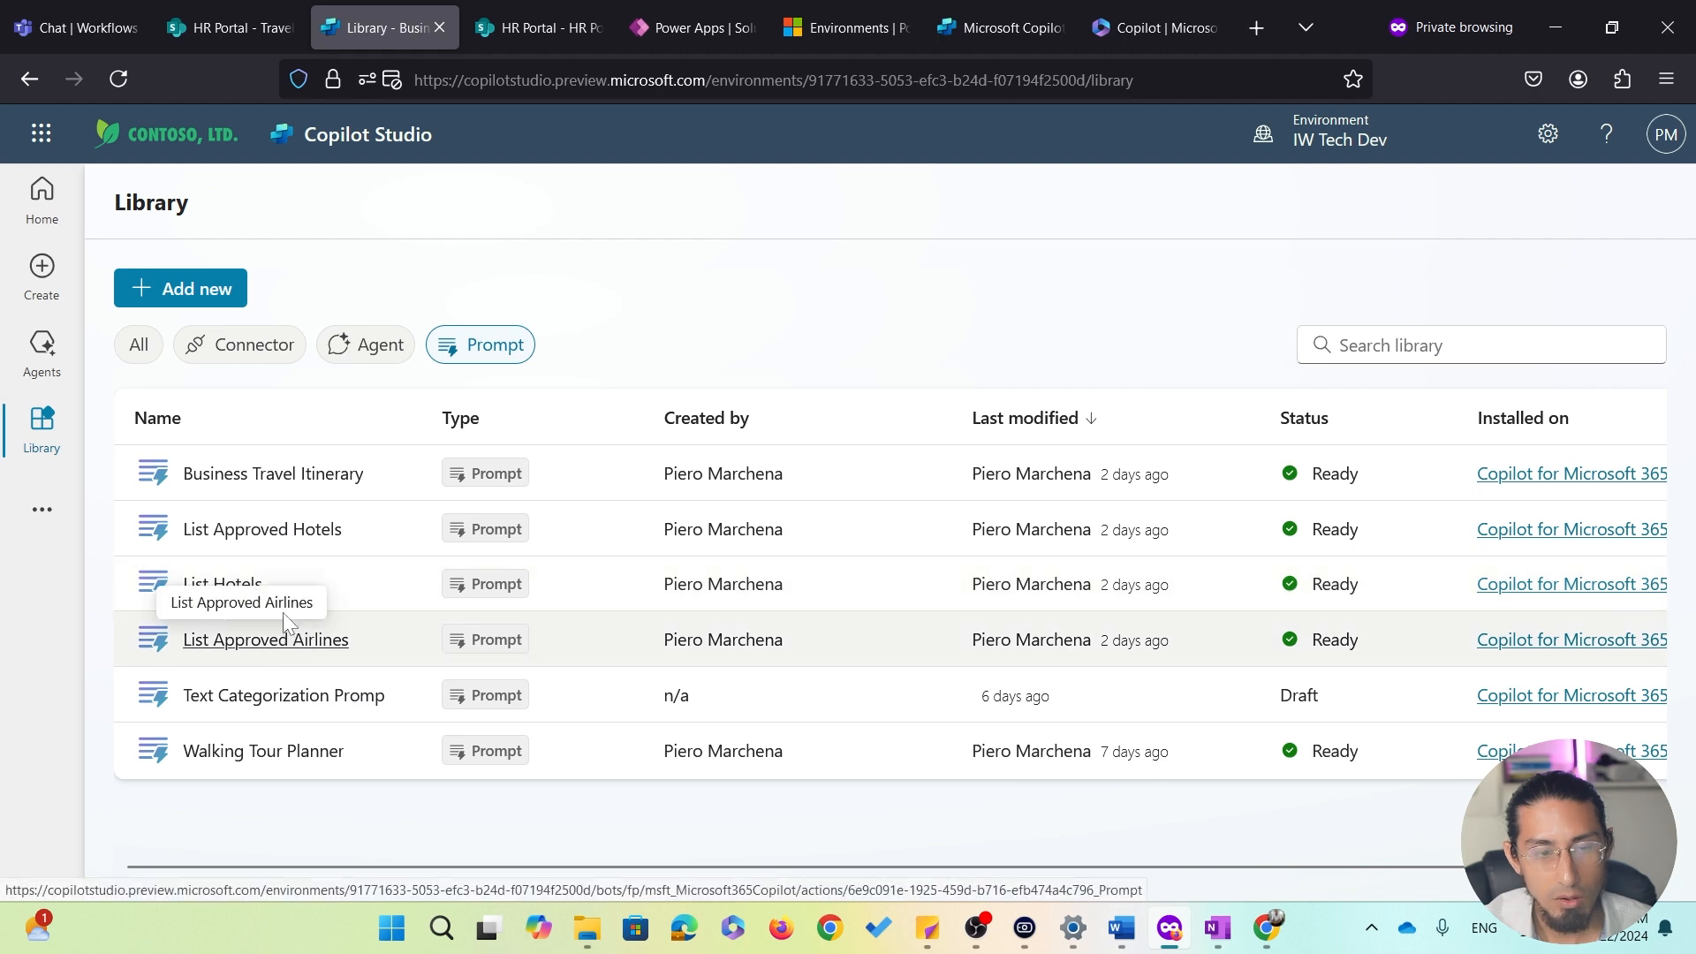
click(279, 534)
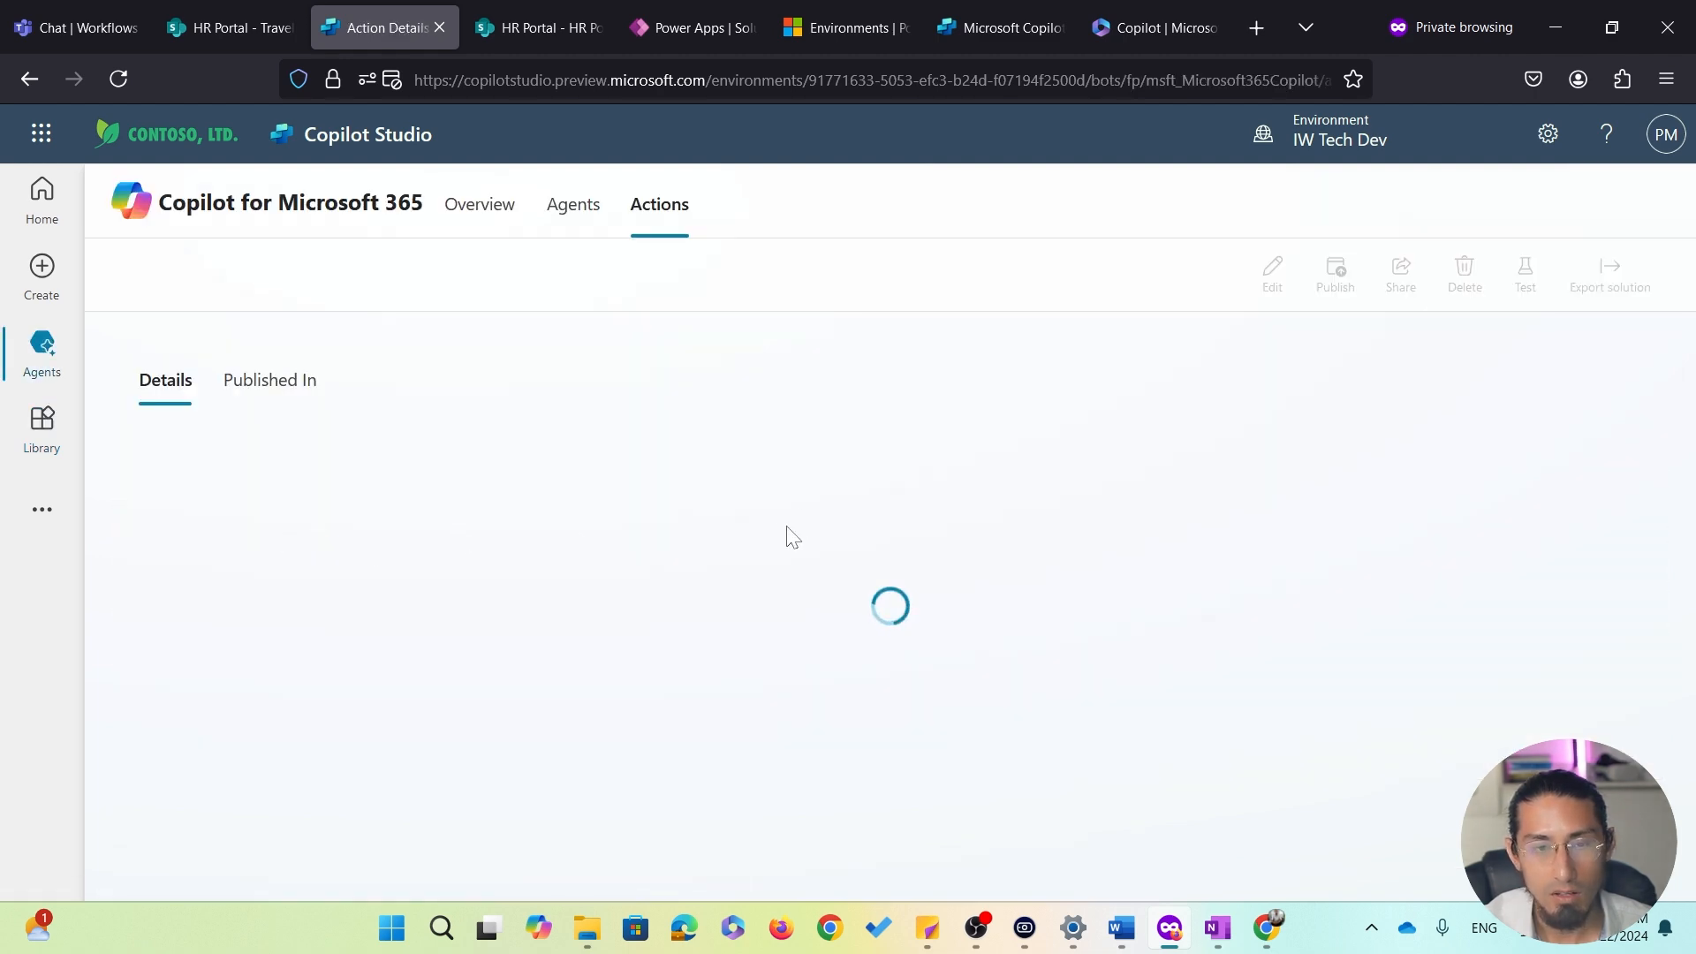
click(1270, 270)
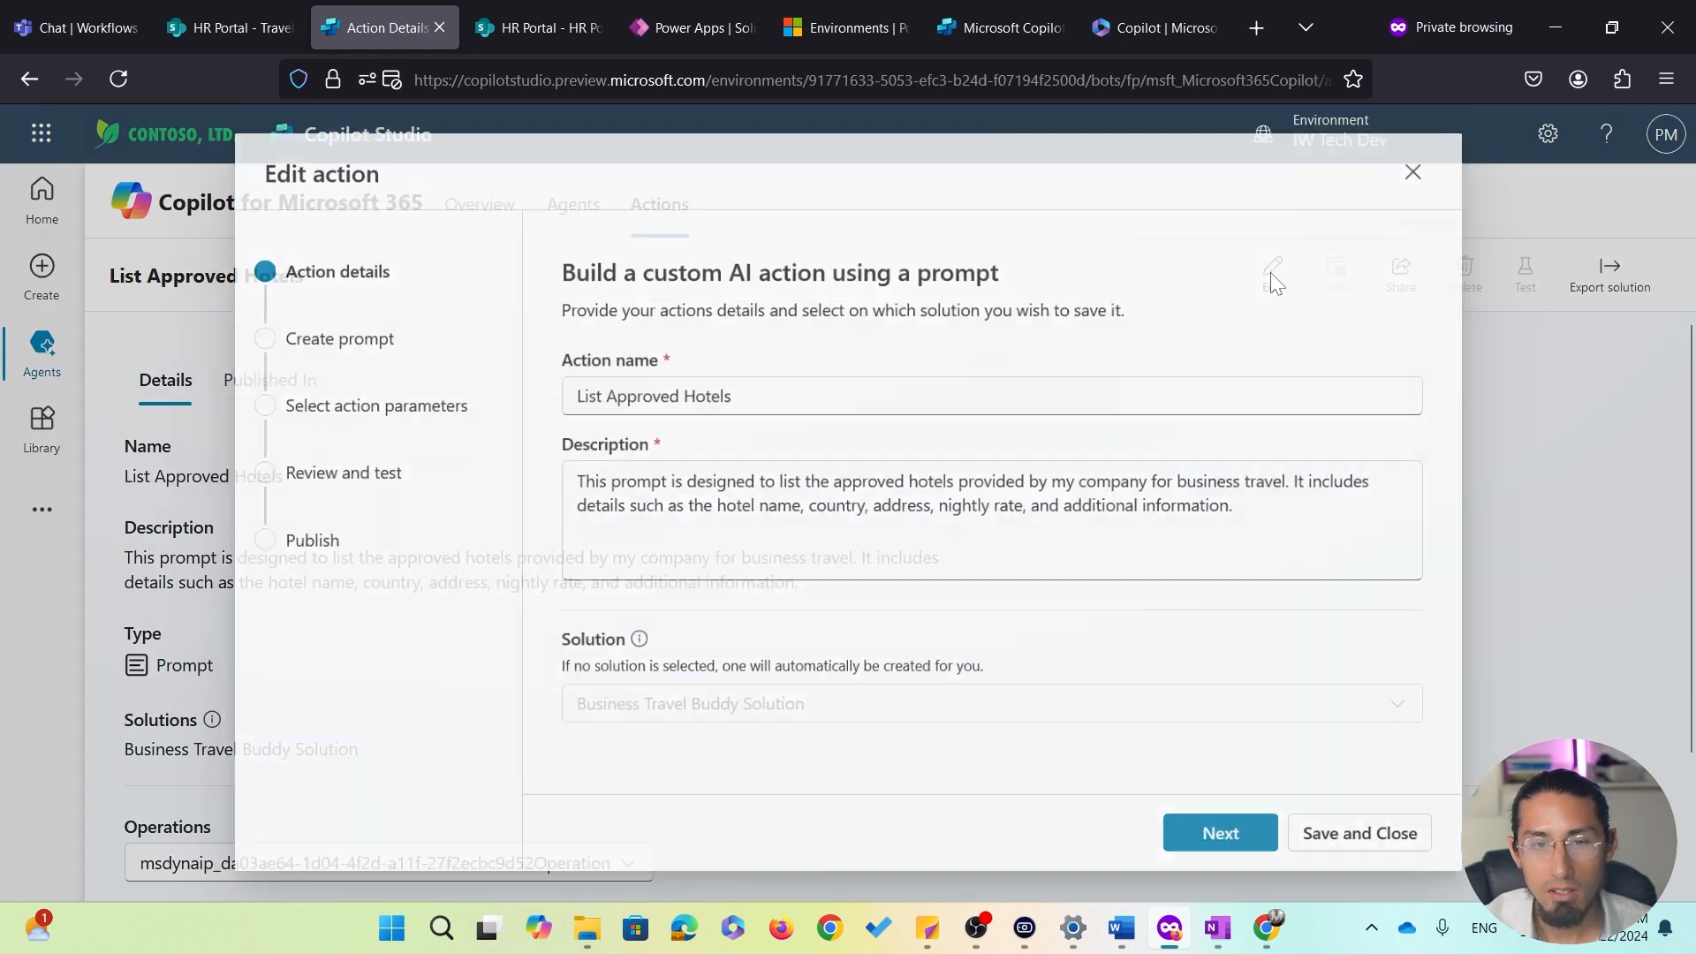
click(1235, 841)
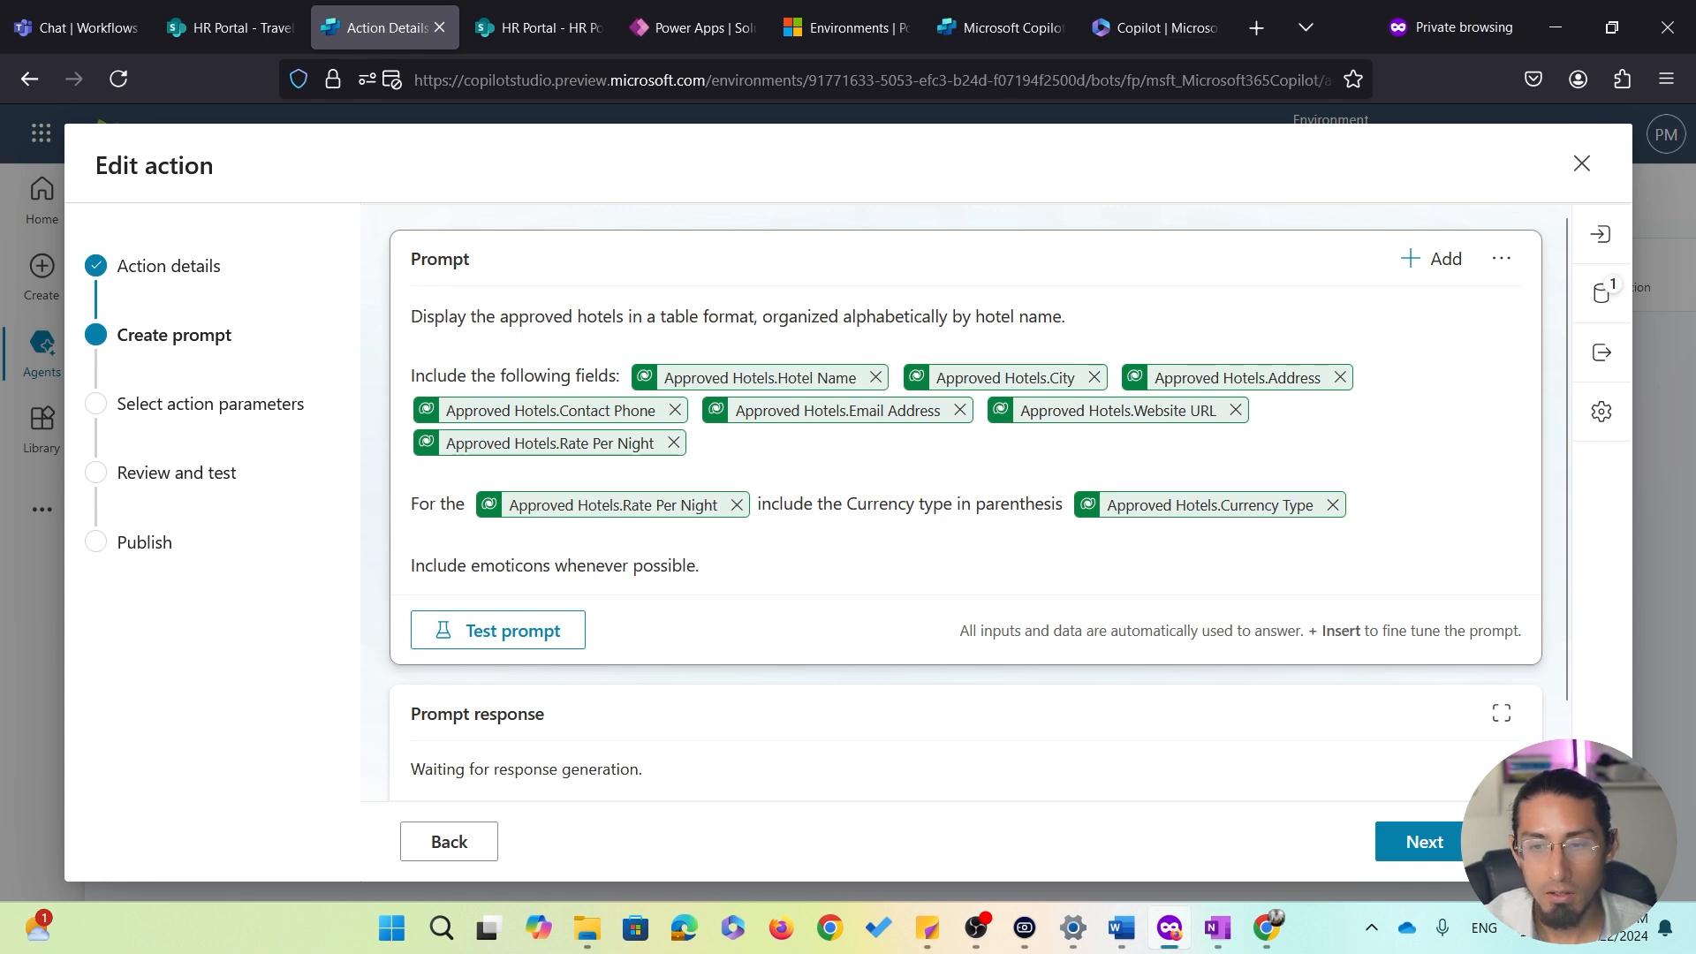
click(1600, 293)
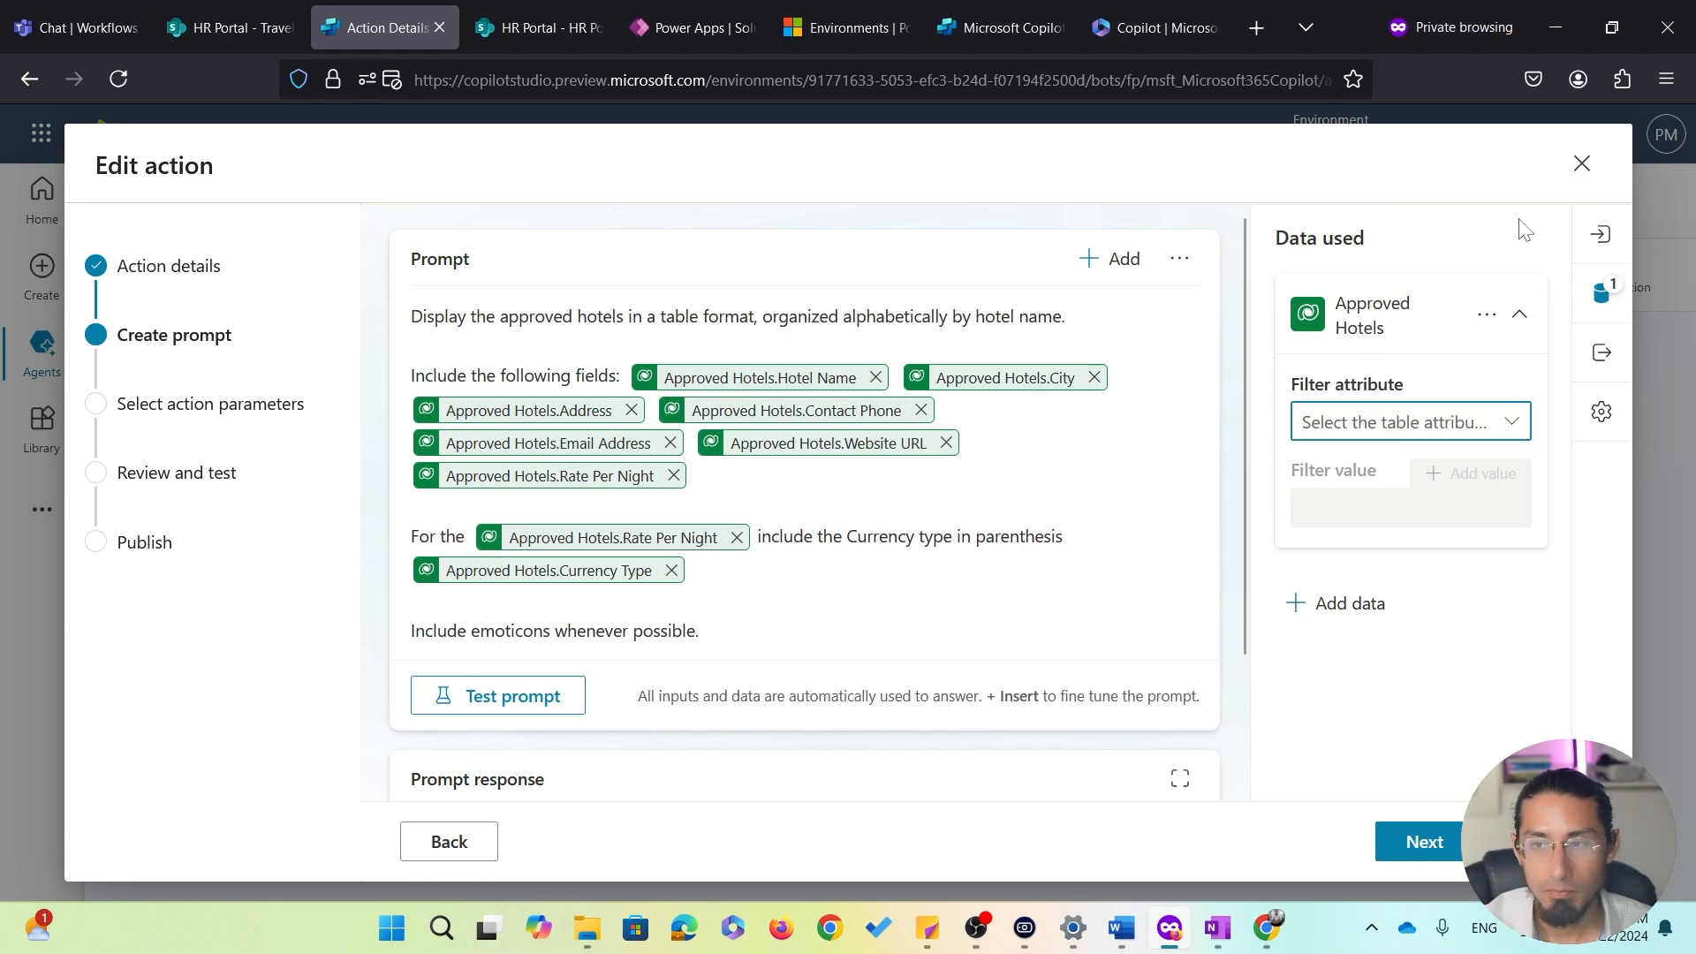
click(1582, 163)
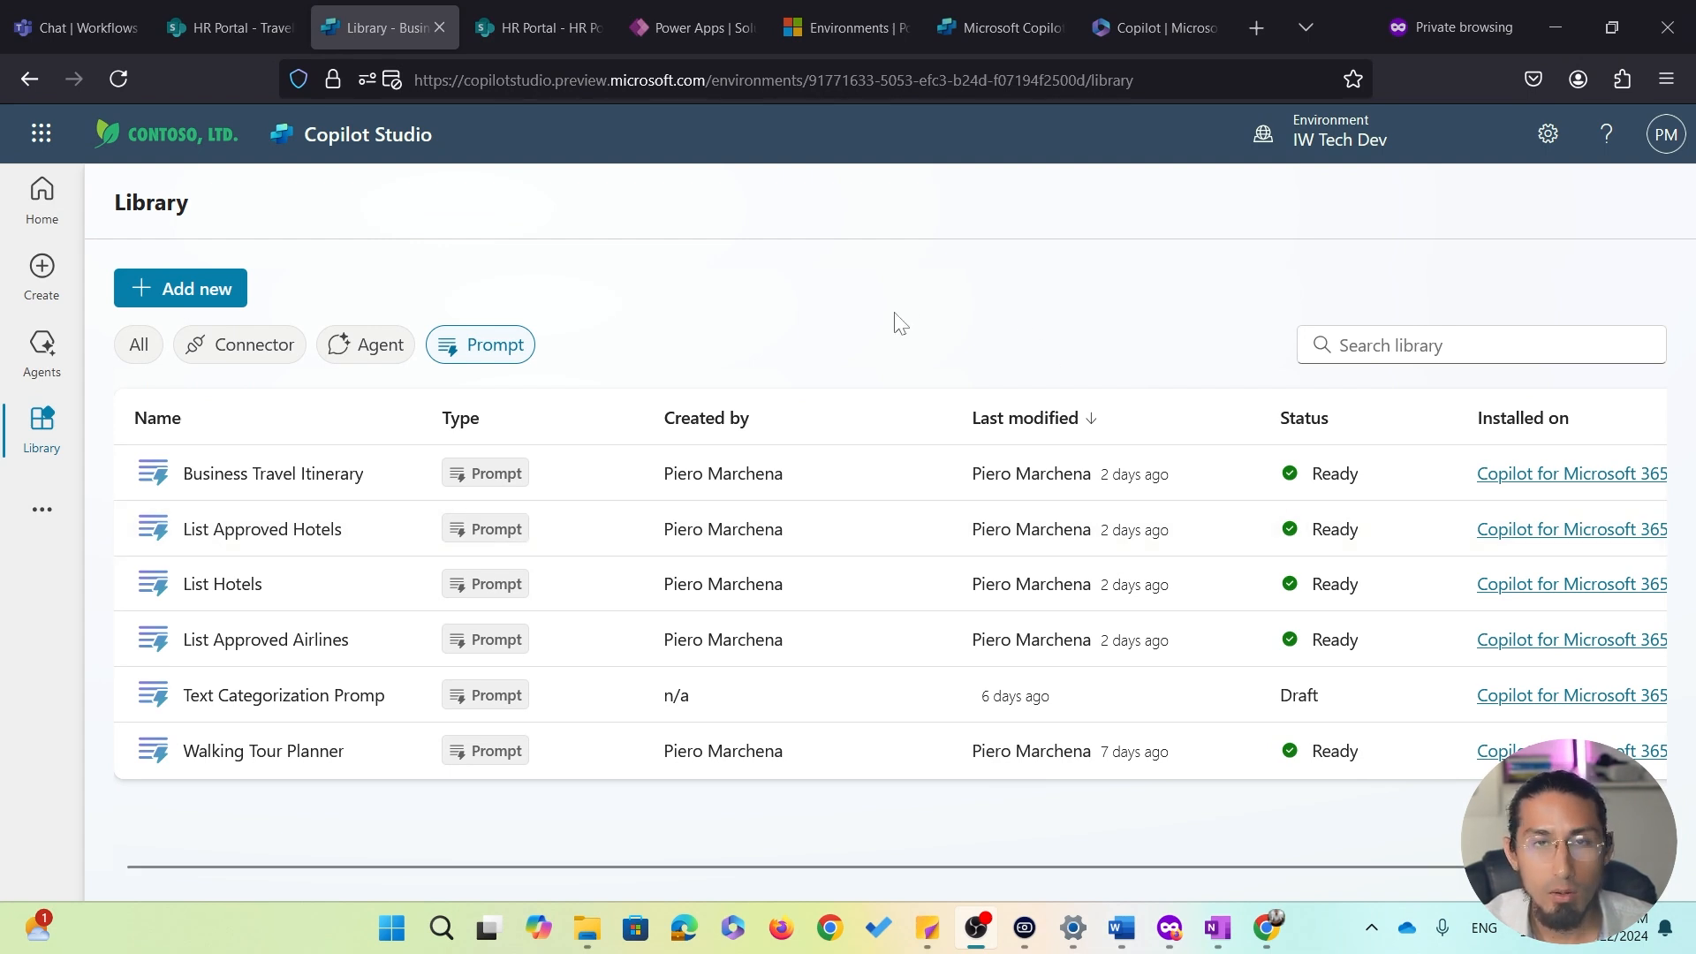
Open the Business Travel Itinerary prompt's editor and show its list of input parameters
click(258, 484)
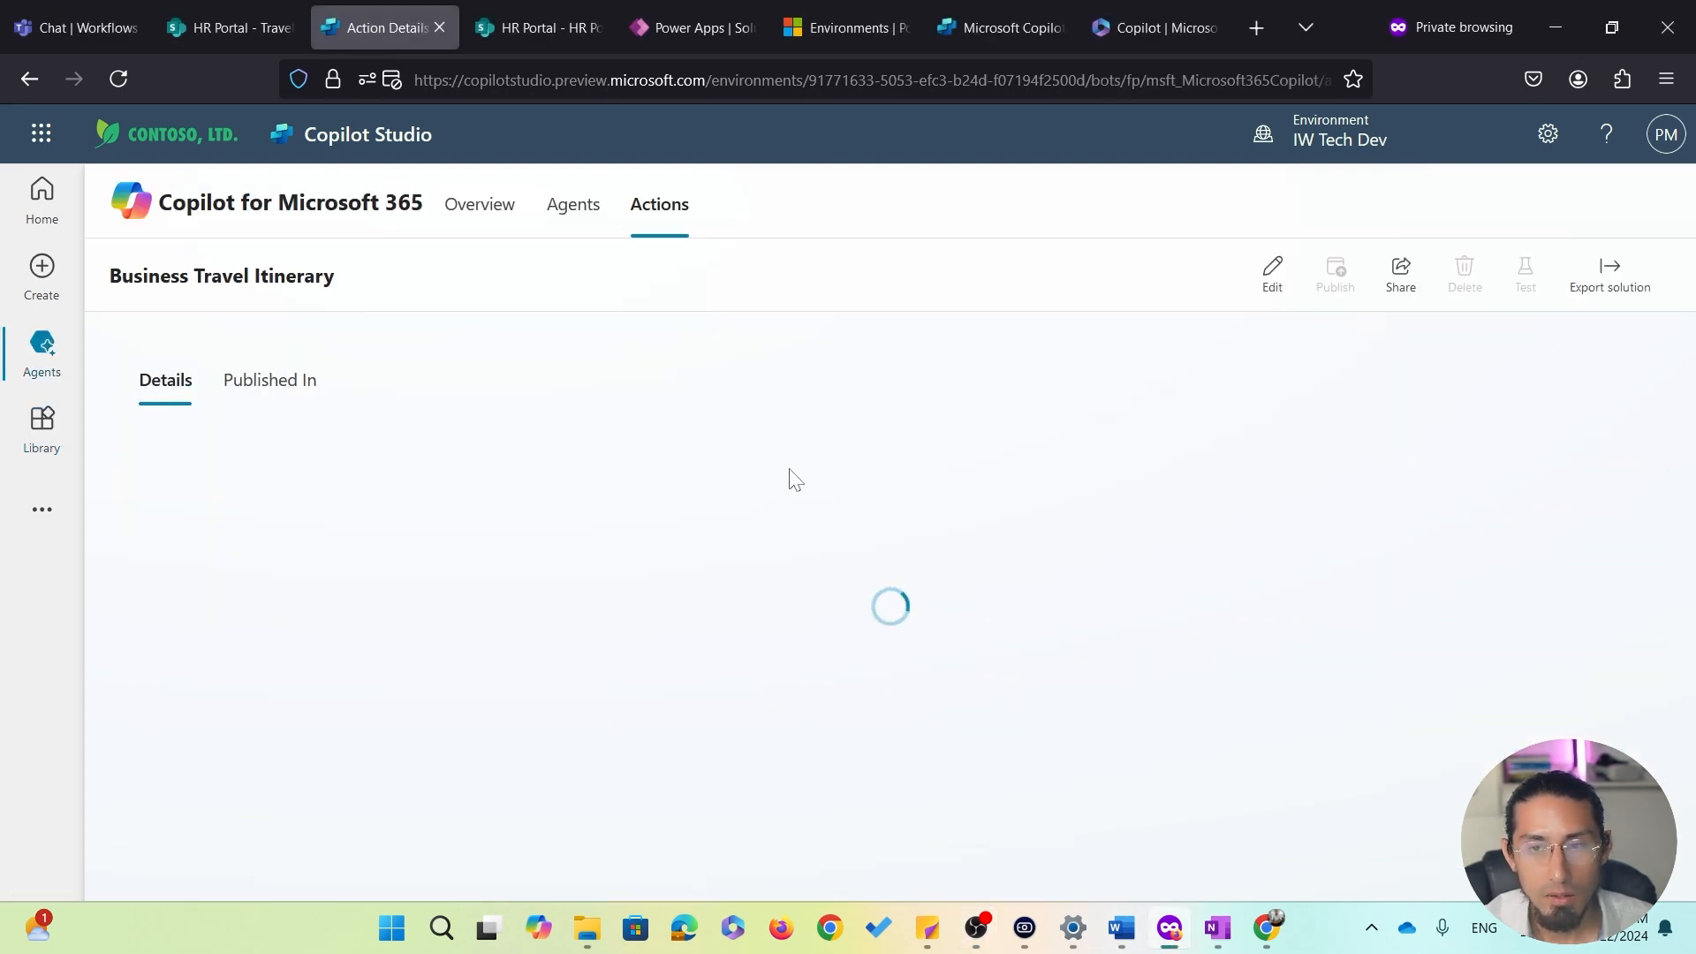
click(1272, 269)
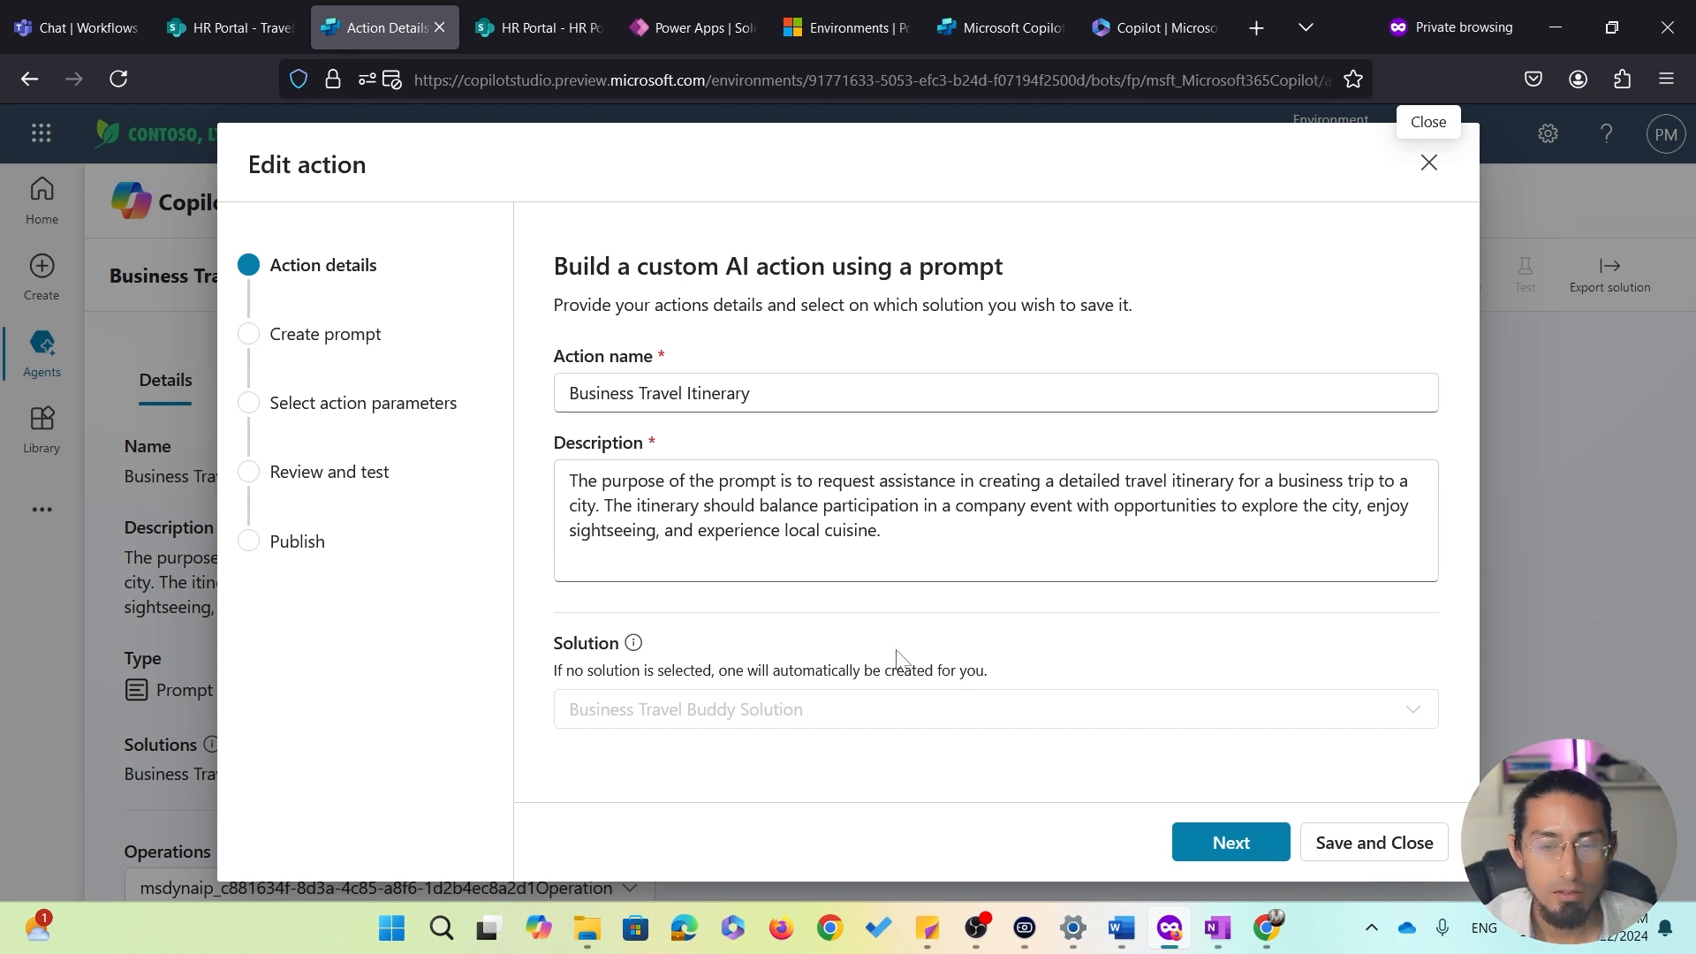
click(1170, 839)
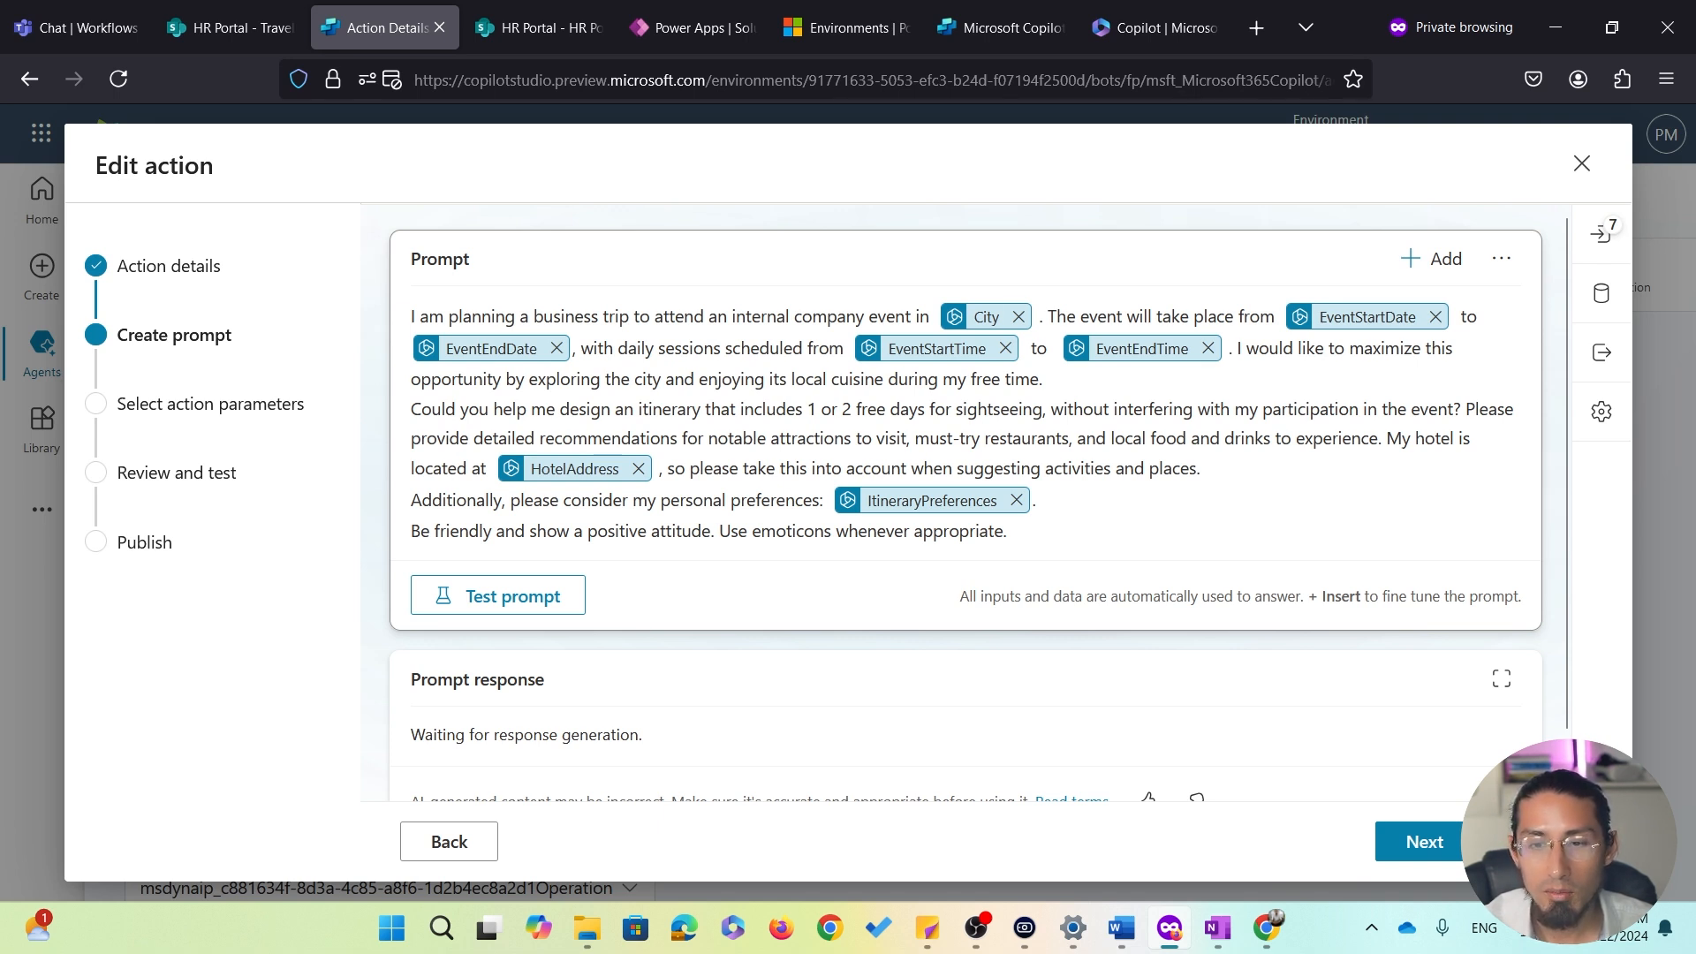
click(1601, 233)
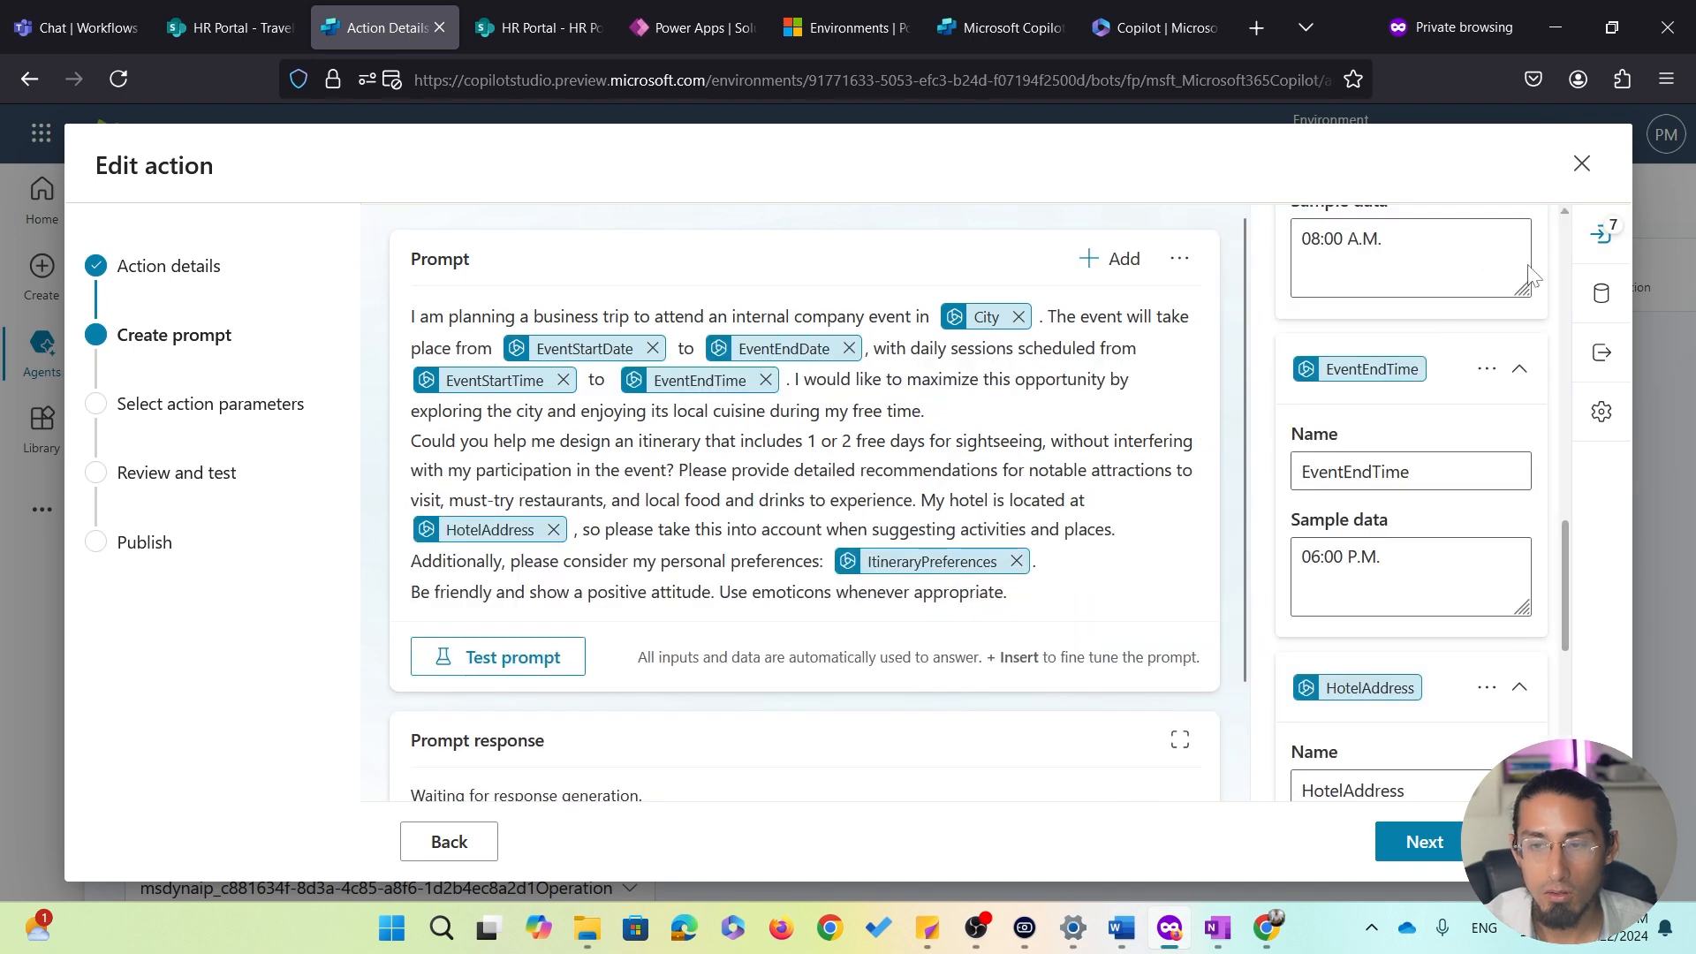
Review each itinerary input's name and sample data, from City to ItineraryPreferences, then close the editor
scroll(1556, 472, up, 5)
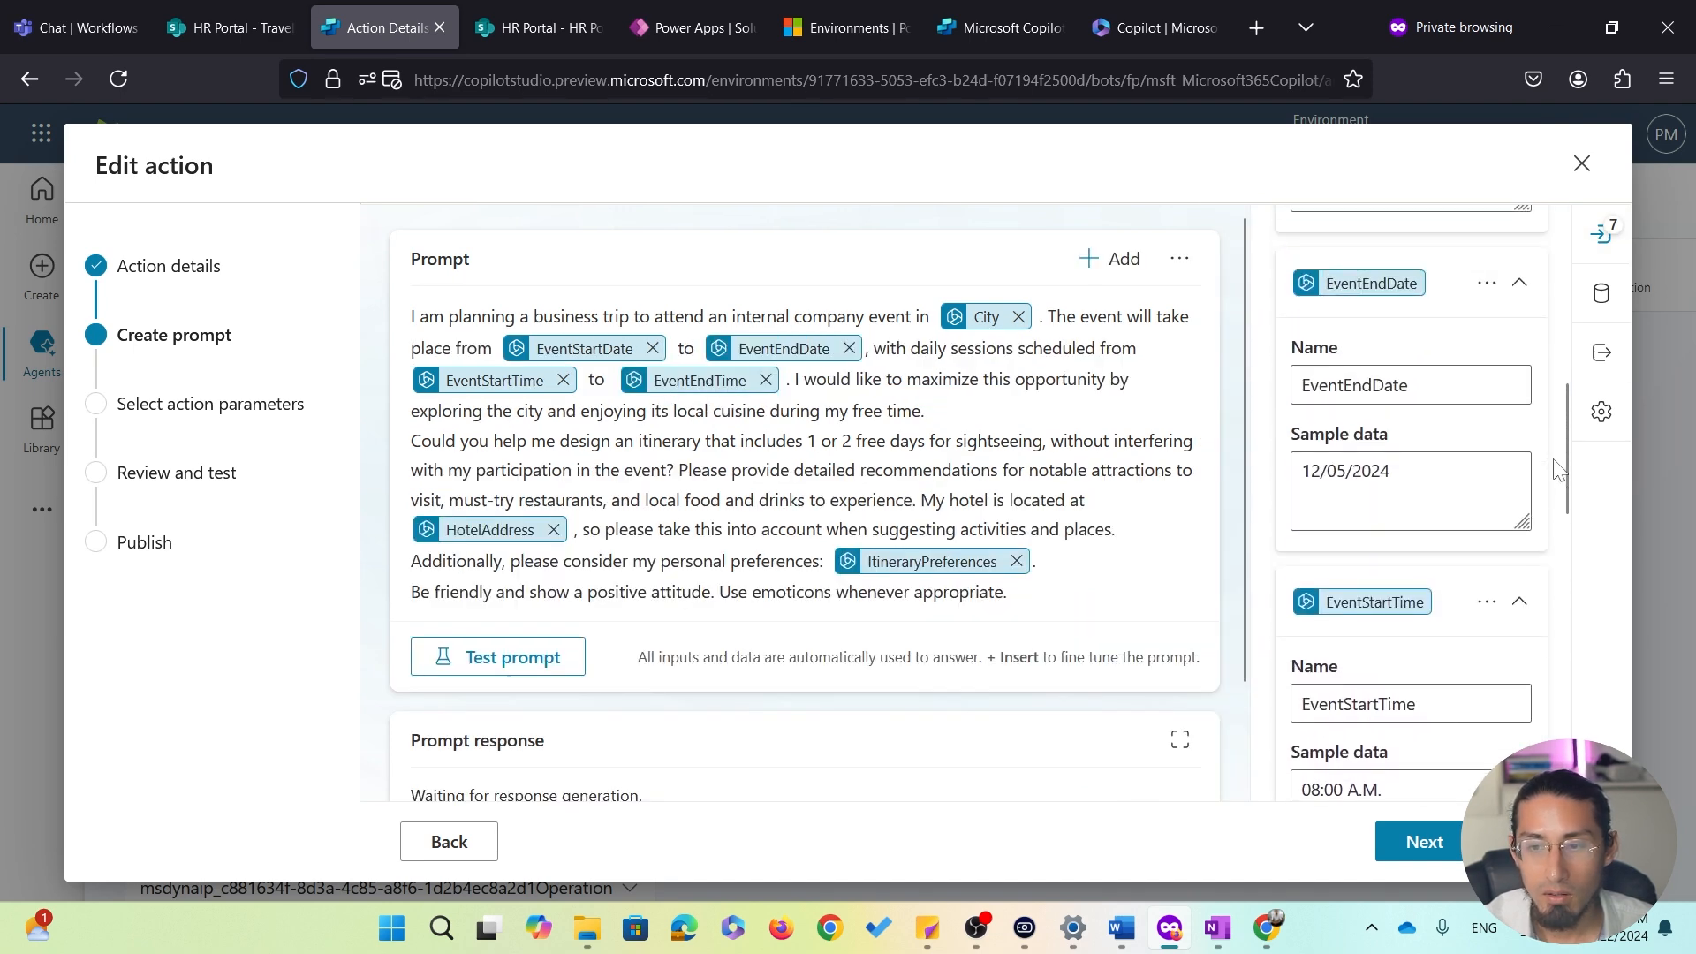
scroll(1556, 473, up, 5)
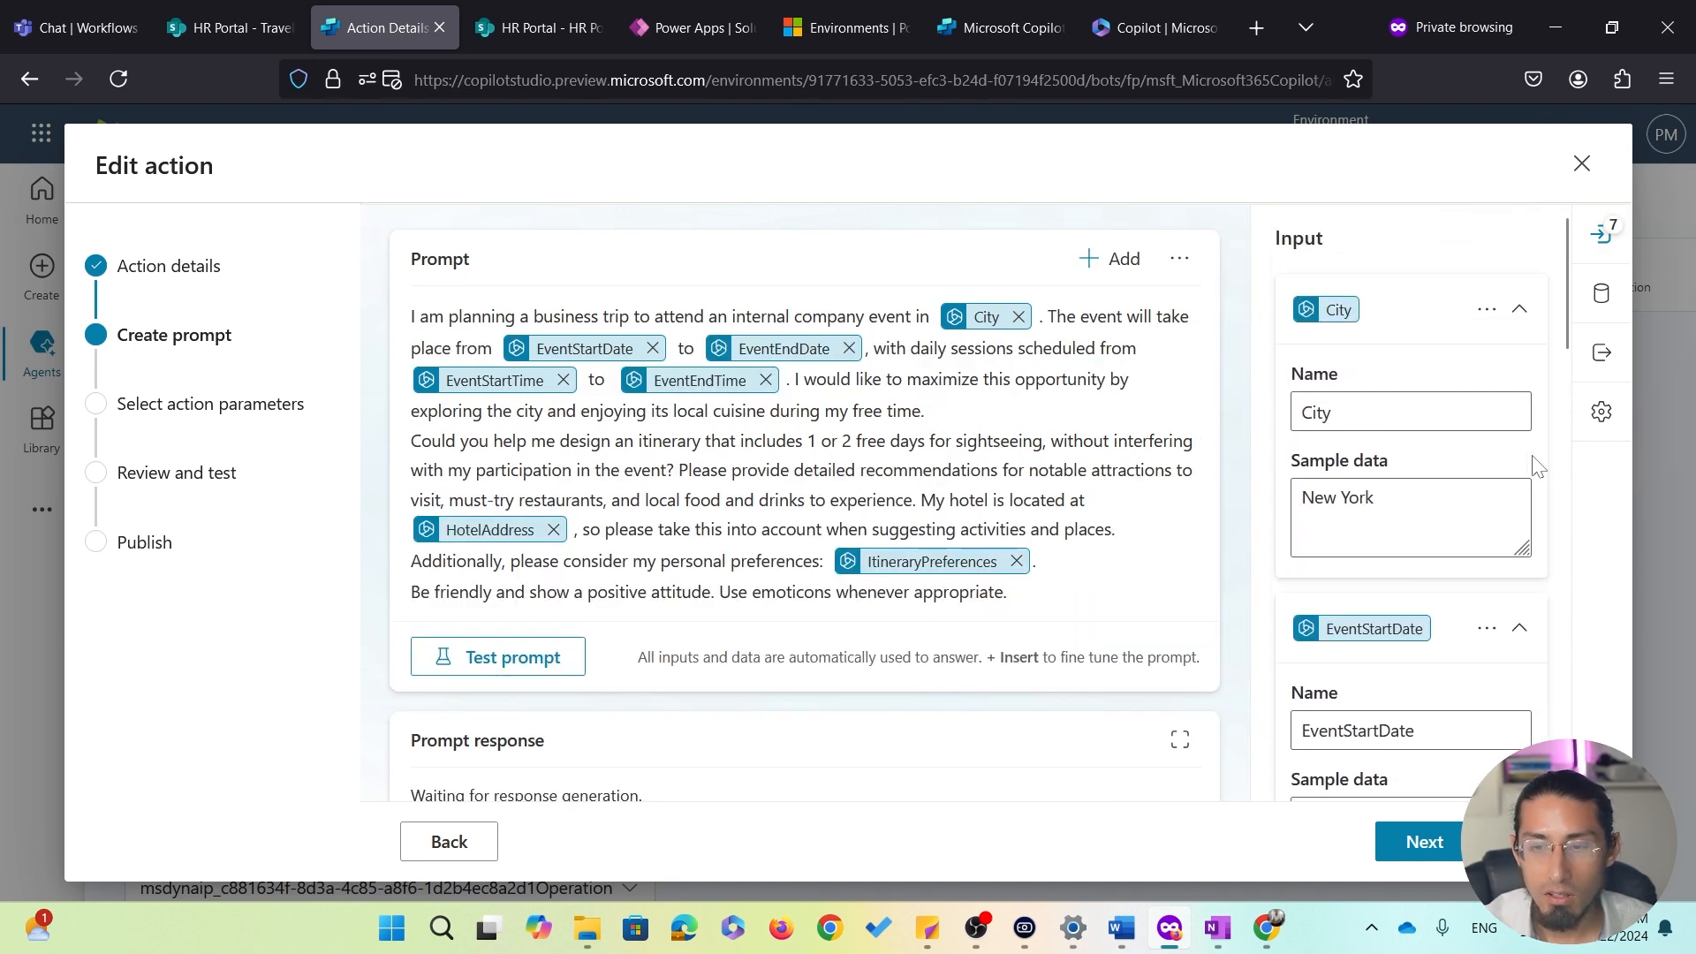
scroll(1404, 437, down, 3)
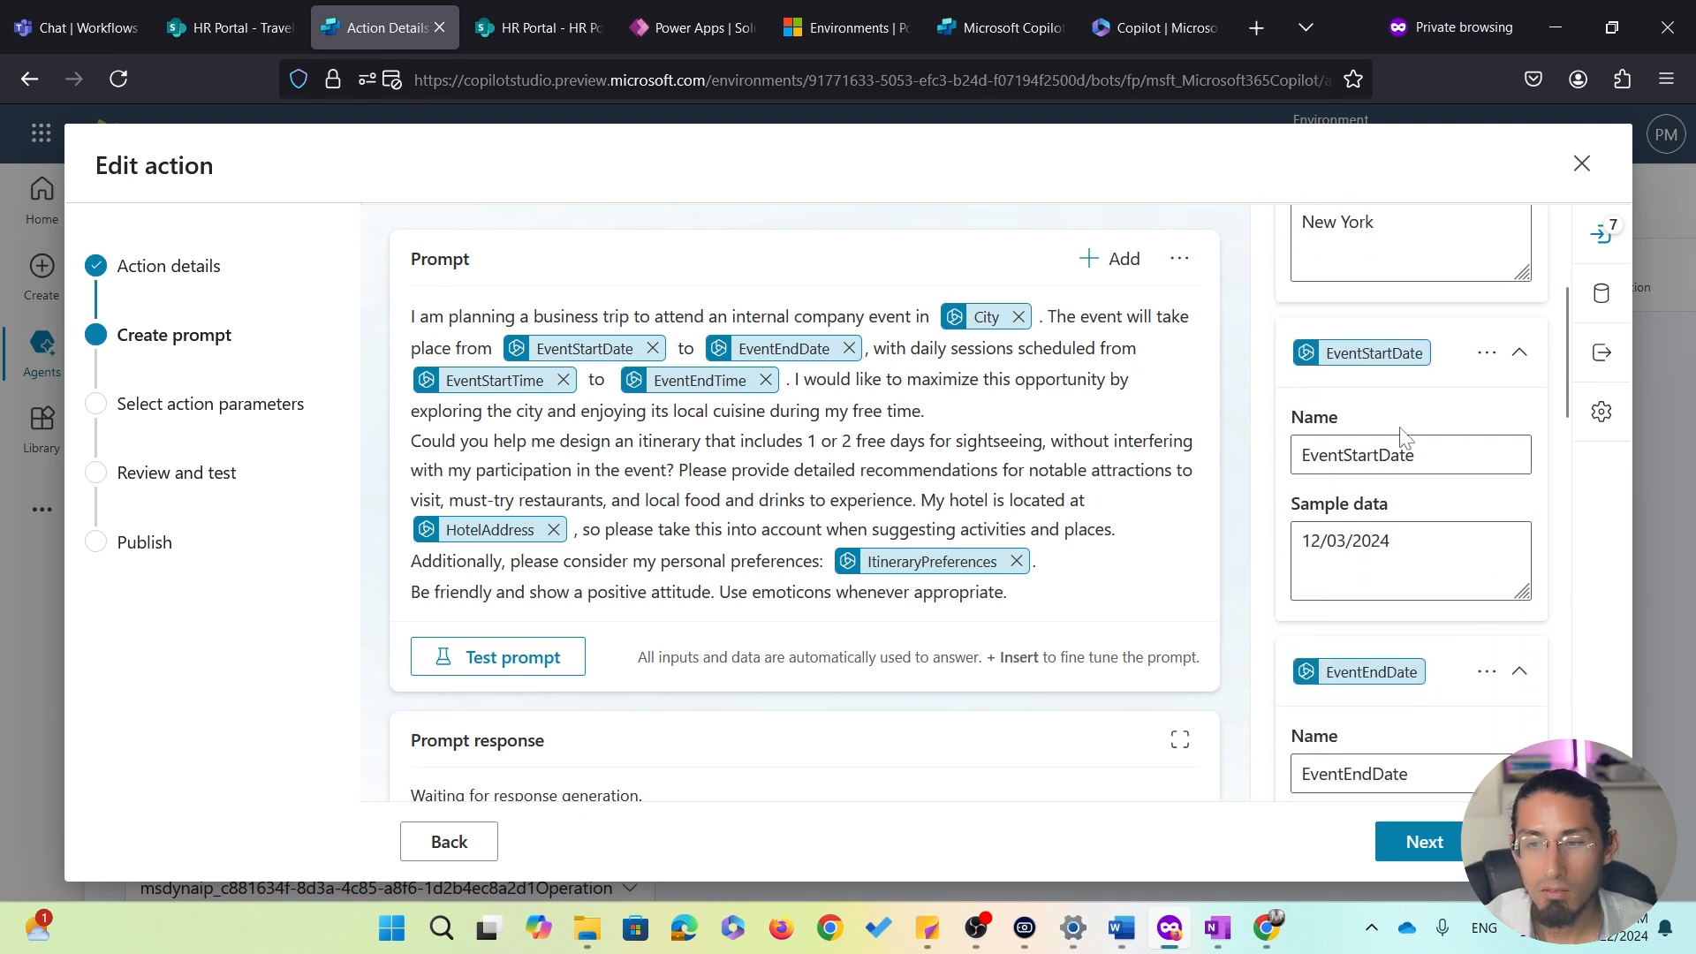
scroll(1404, 437, down, 3)
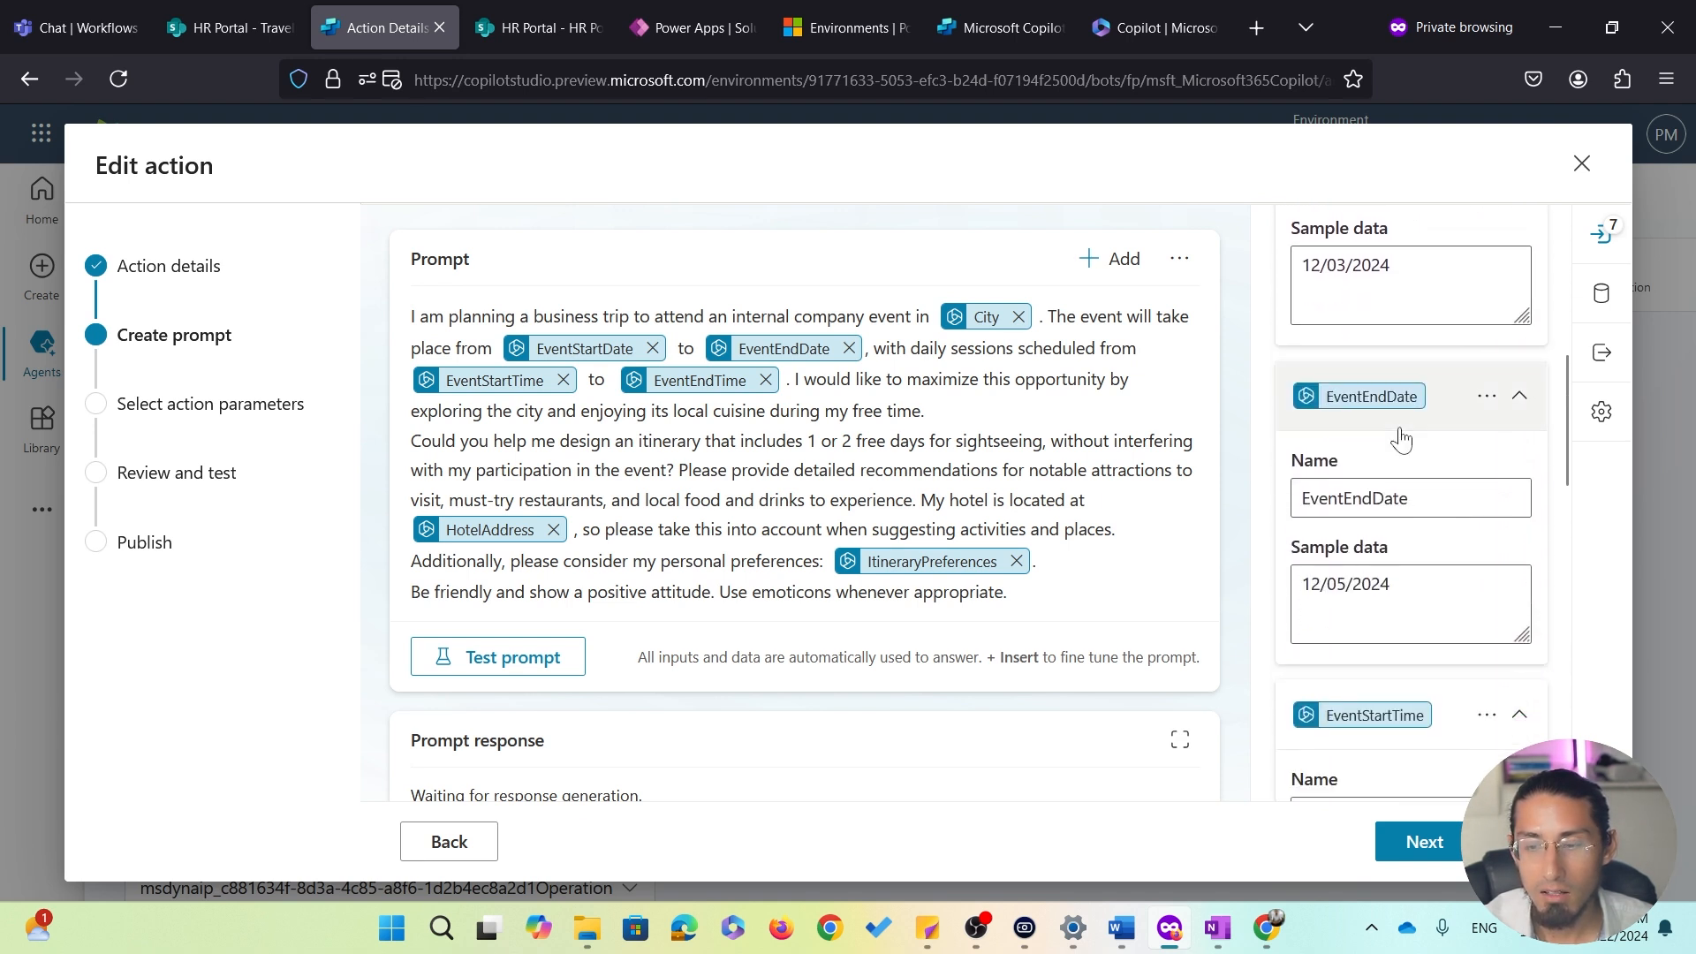
scroll(1401, 439, down, 5)
scroll(1405, 437, down, 4)
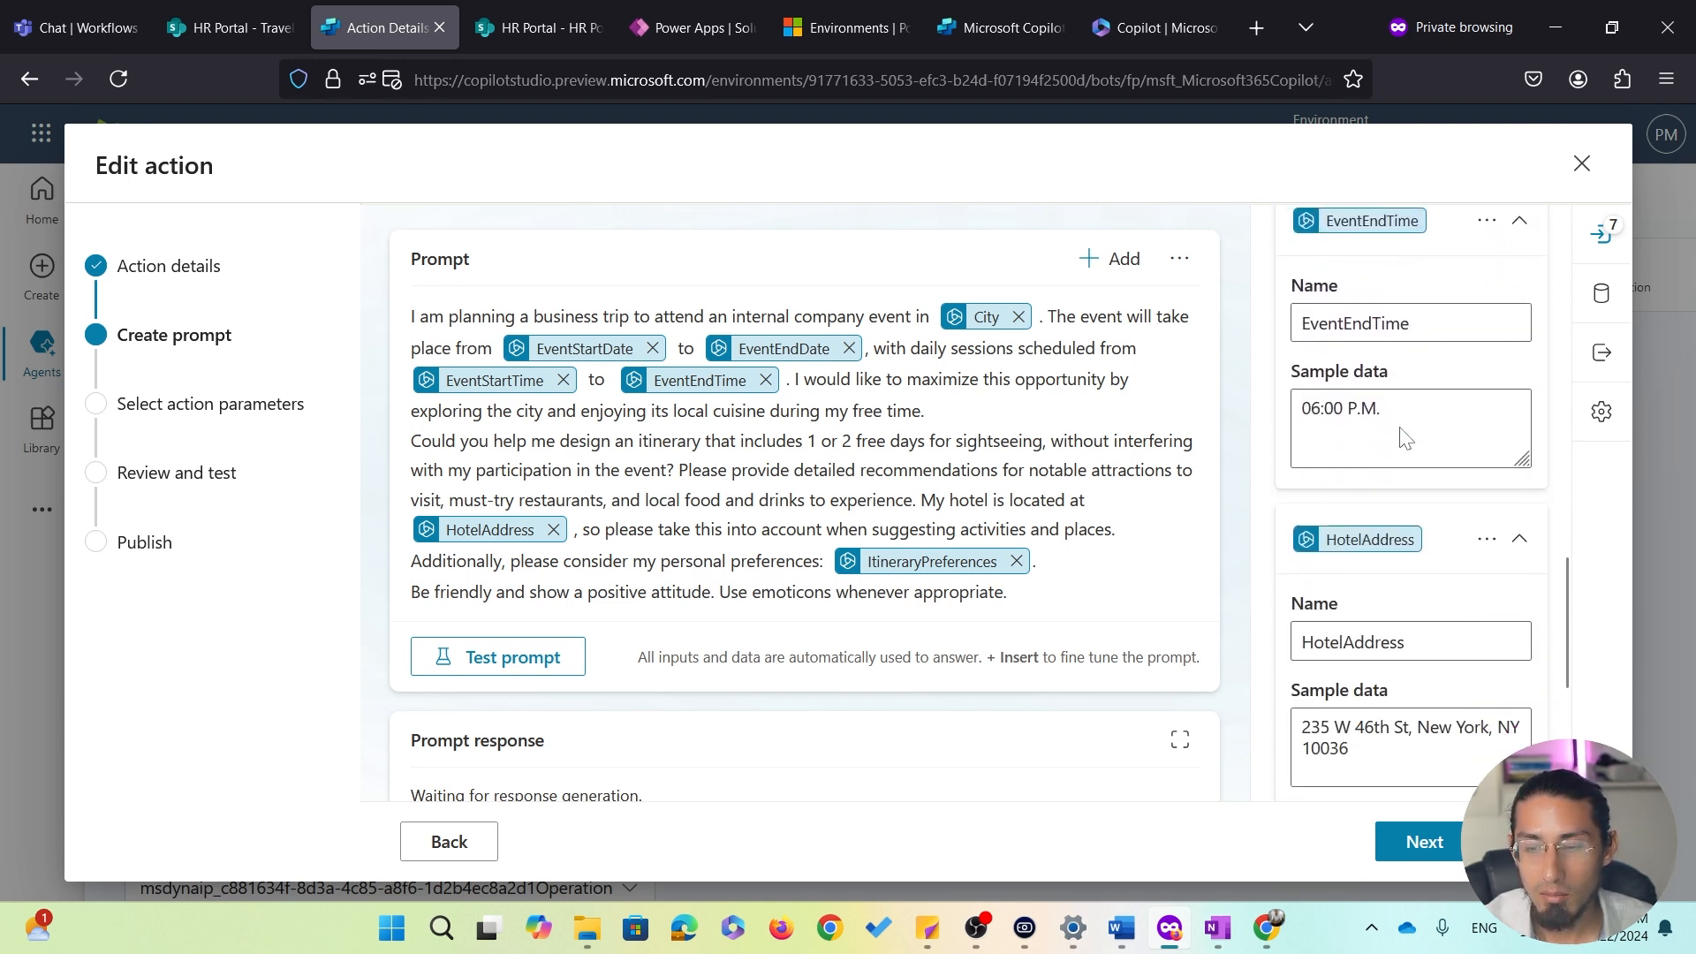
scroll(1404, 438, down, 5)
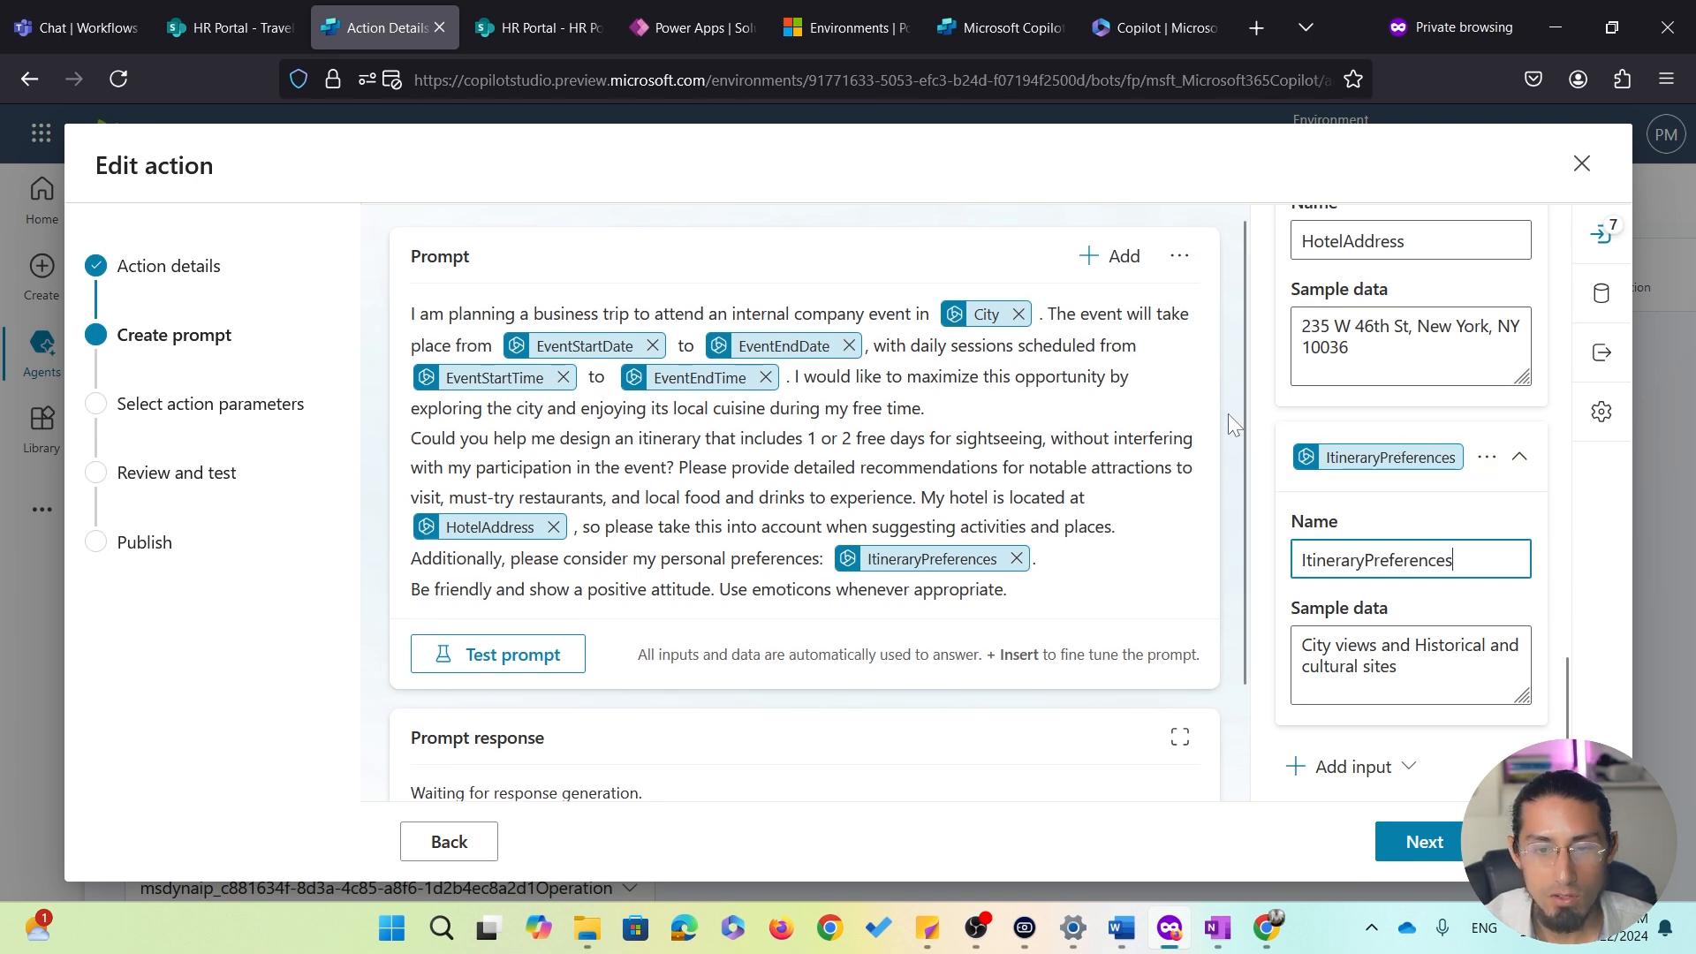
scroll(1228, 415, down, 2)
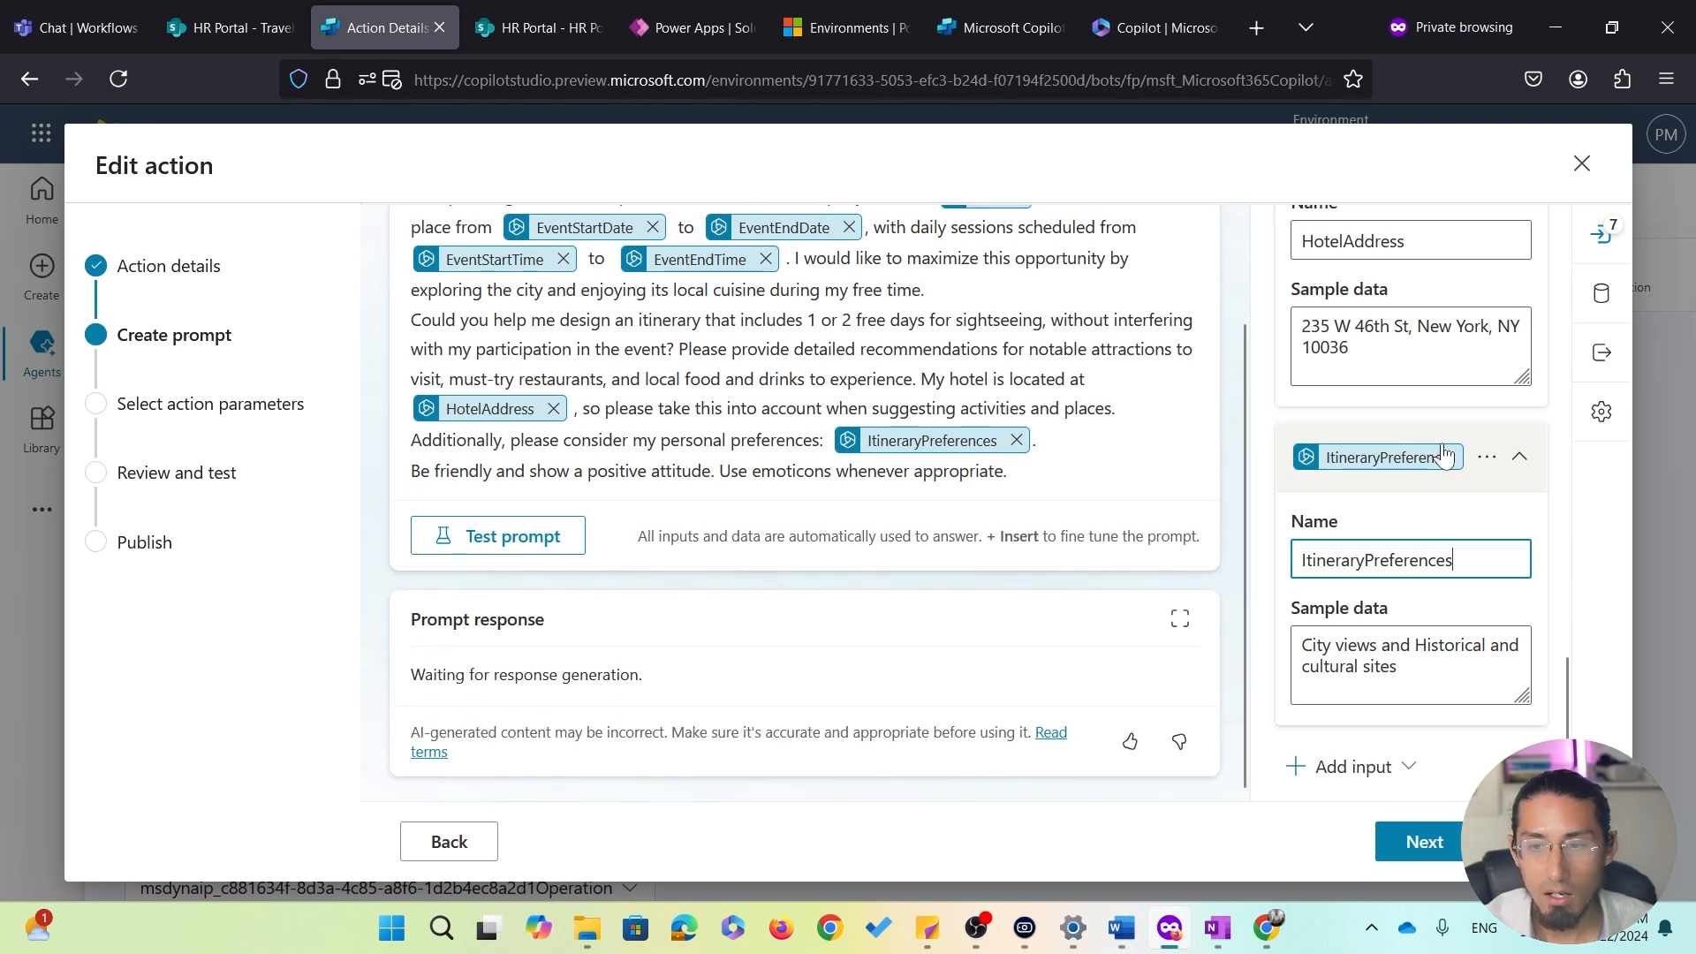
scroll(1499, 430, up, 3)
scroll(1500, 429, up, 2)
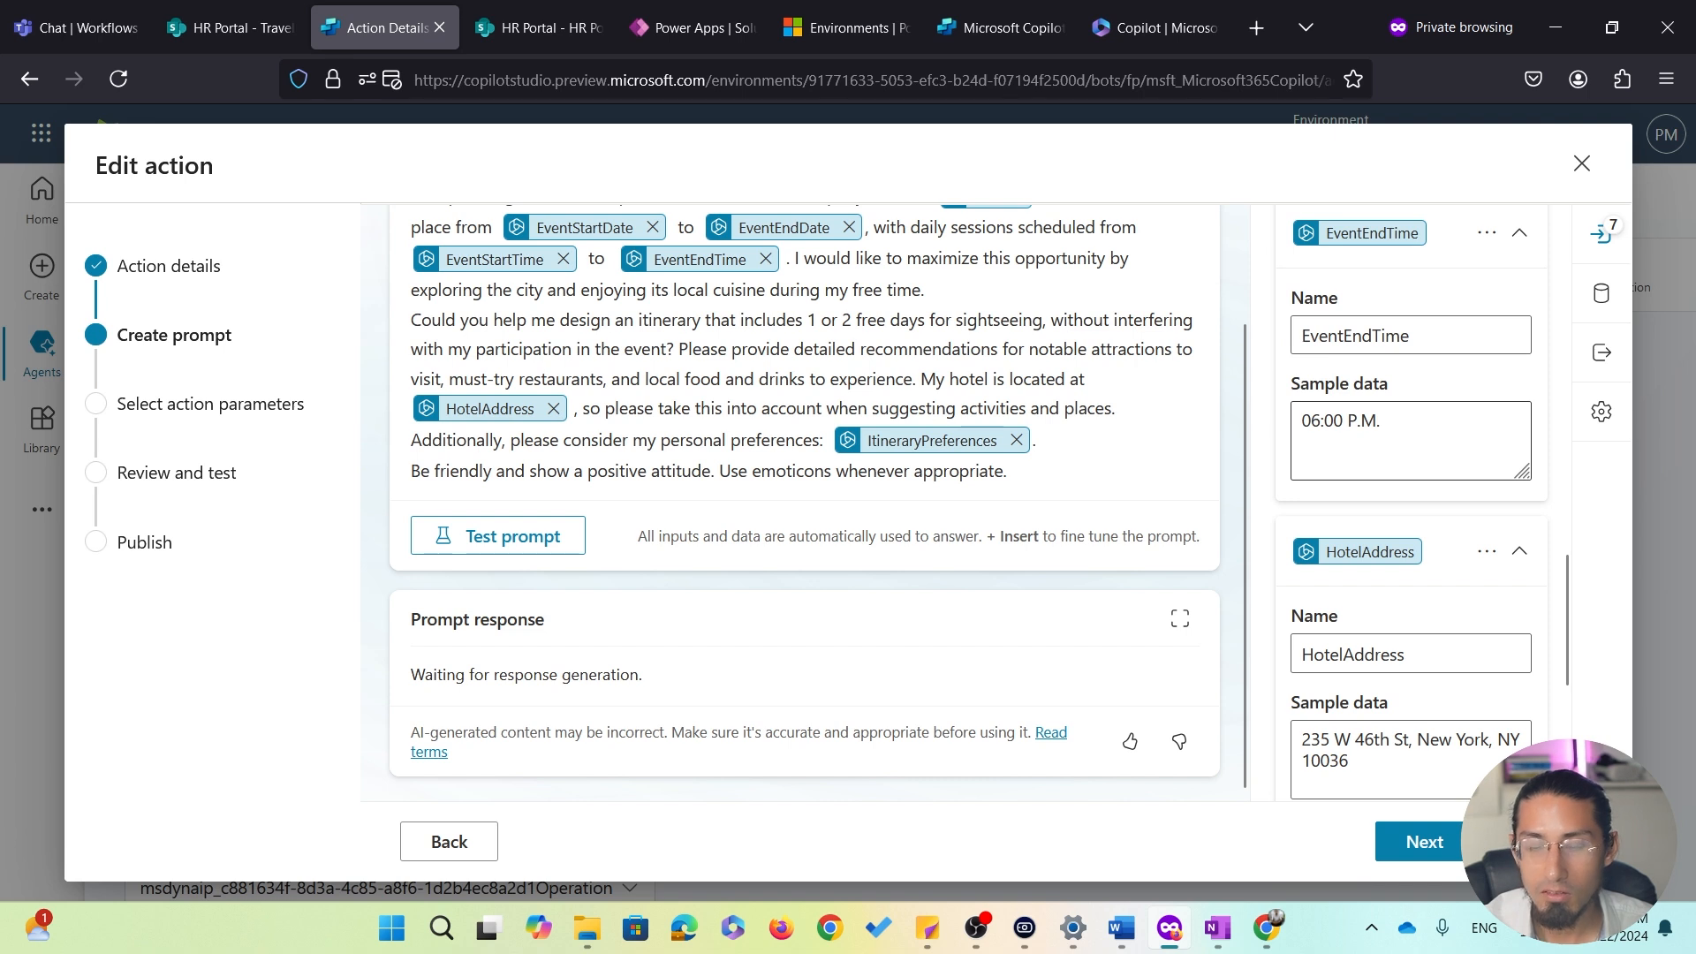
scroll(1229, 410, up, 2)
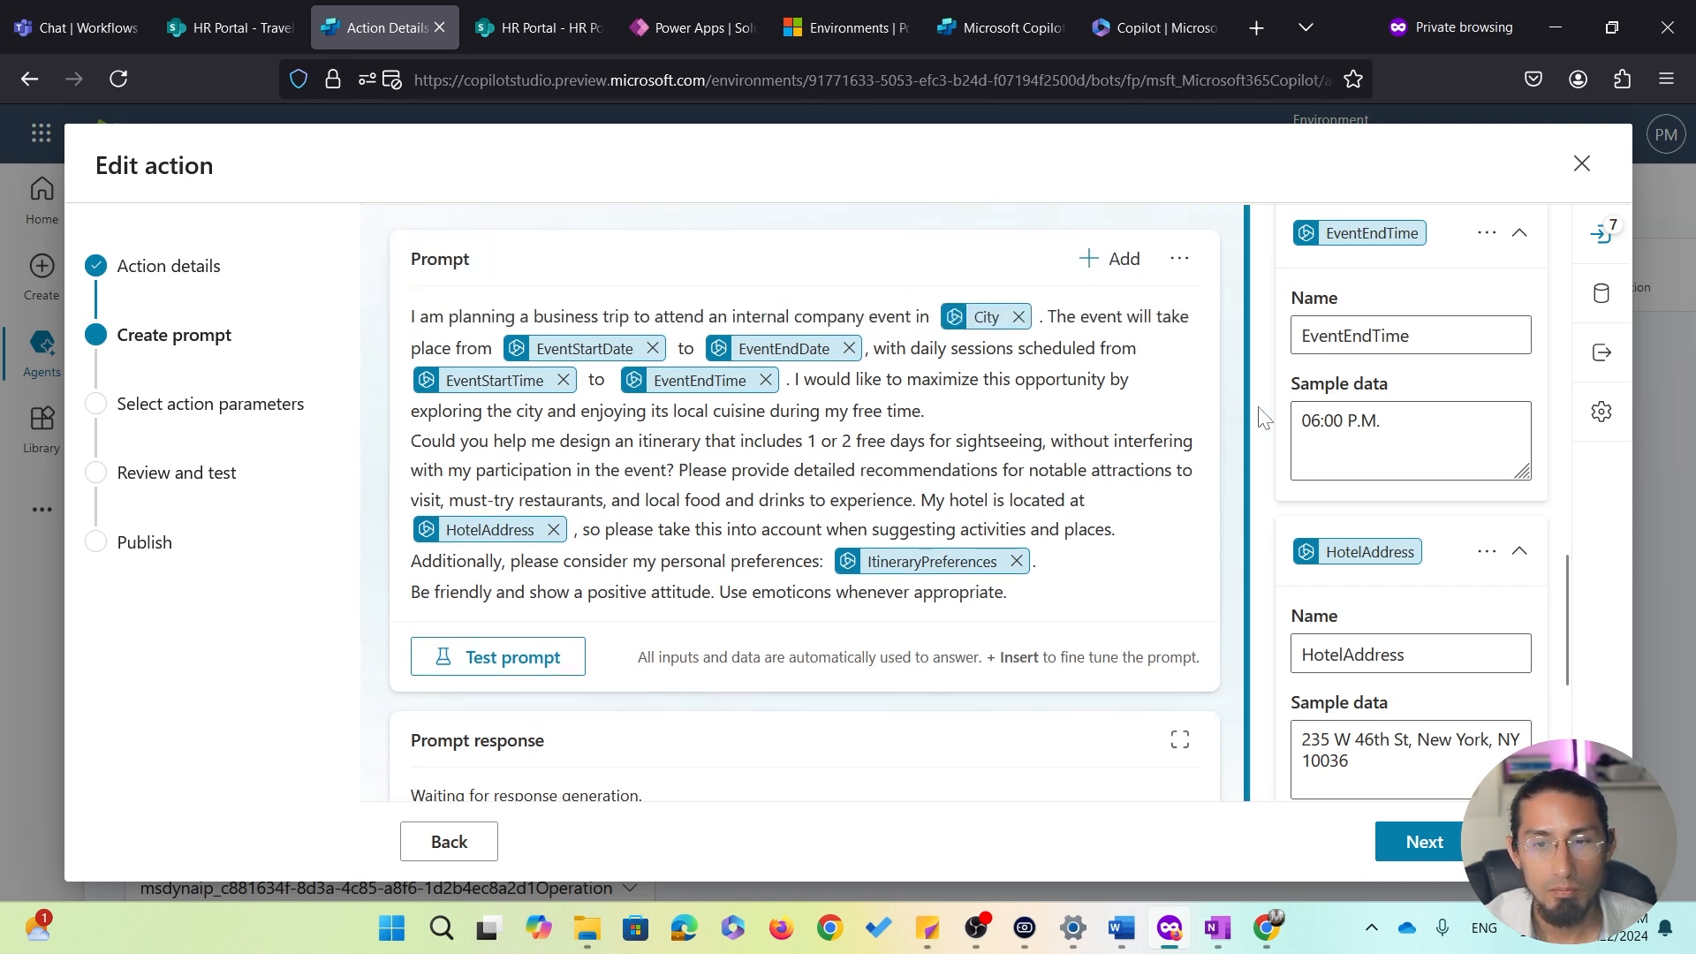
scroll(1413, 424, up, 3)
scroll(1454, 424, up, 5)
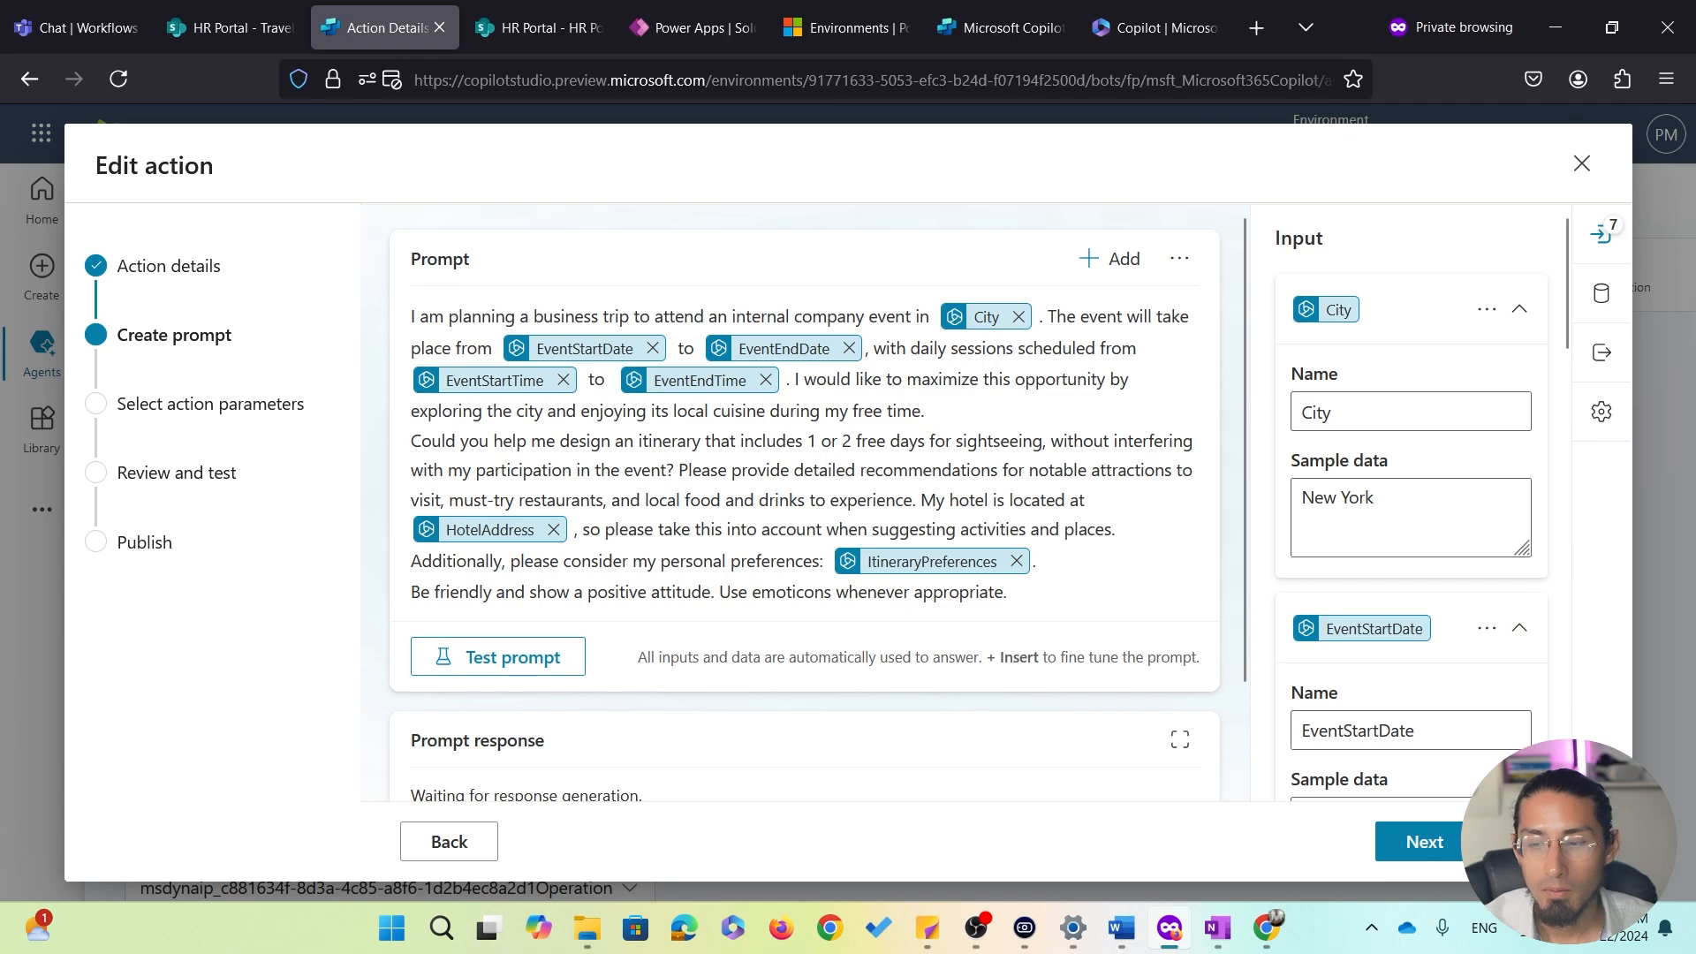
click(1581, 163)
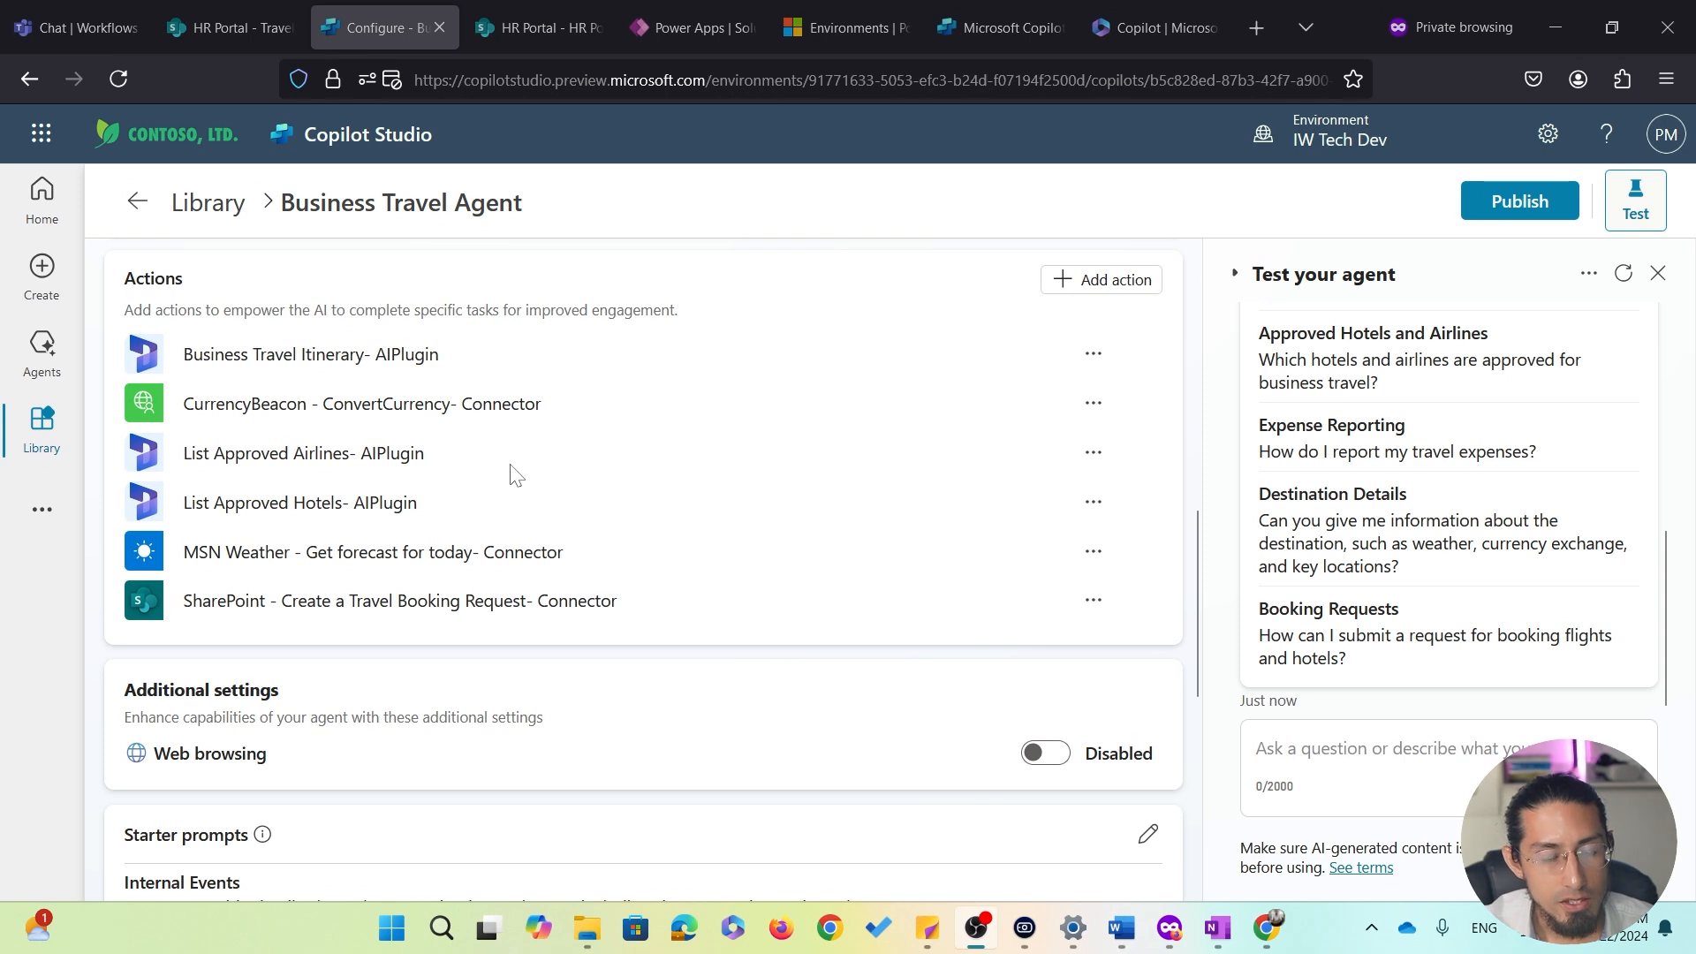
Open the agent's MSN Weather - Get forecast for today action and review its Units and Location inputs
click(277, 569)
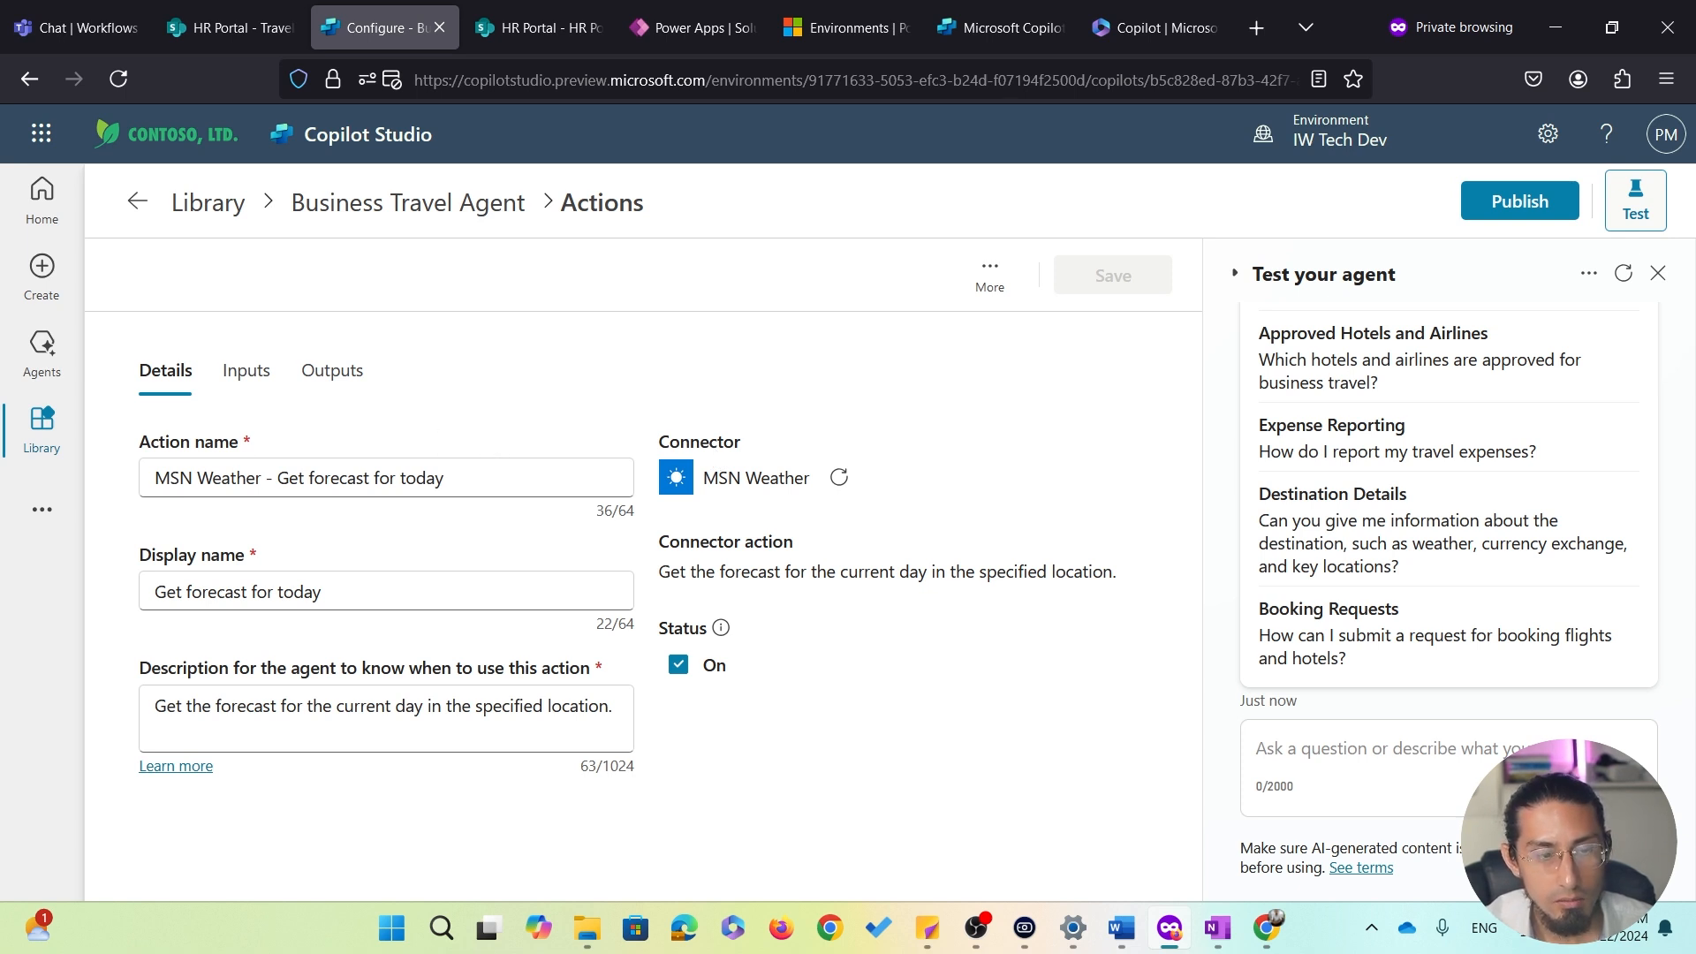
click(249, 385)
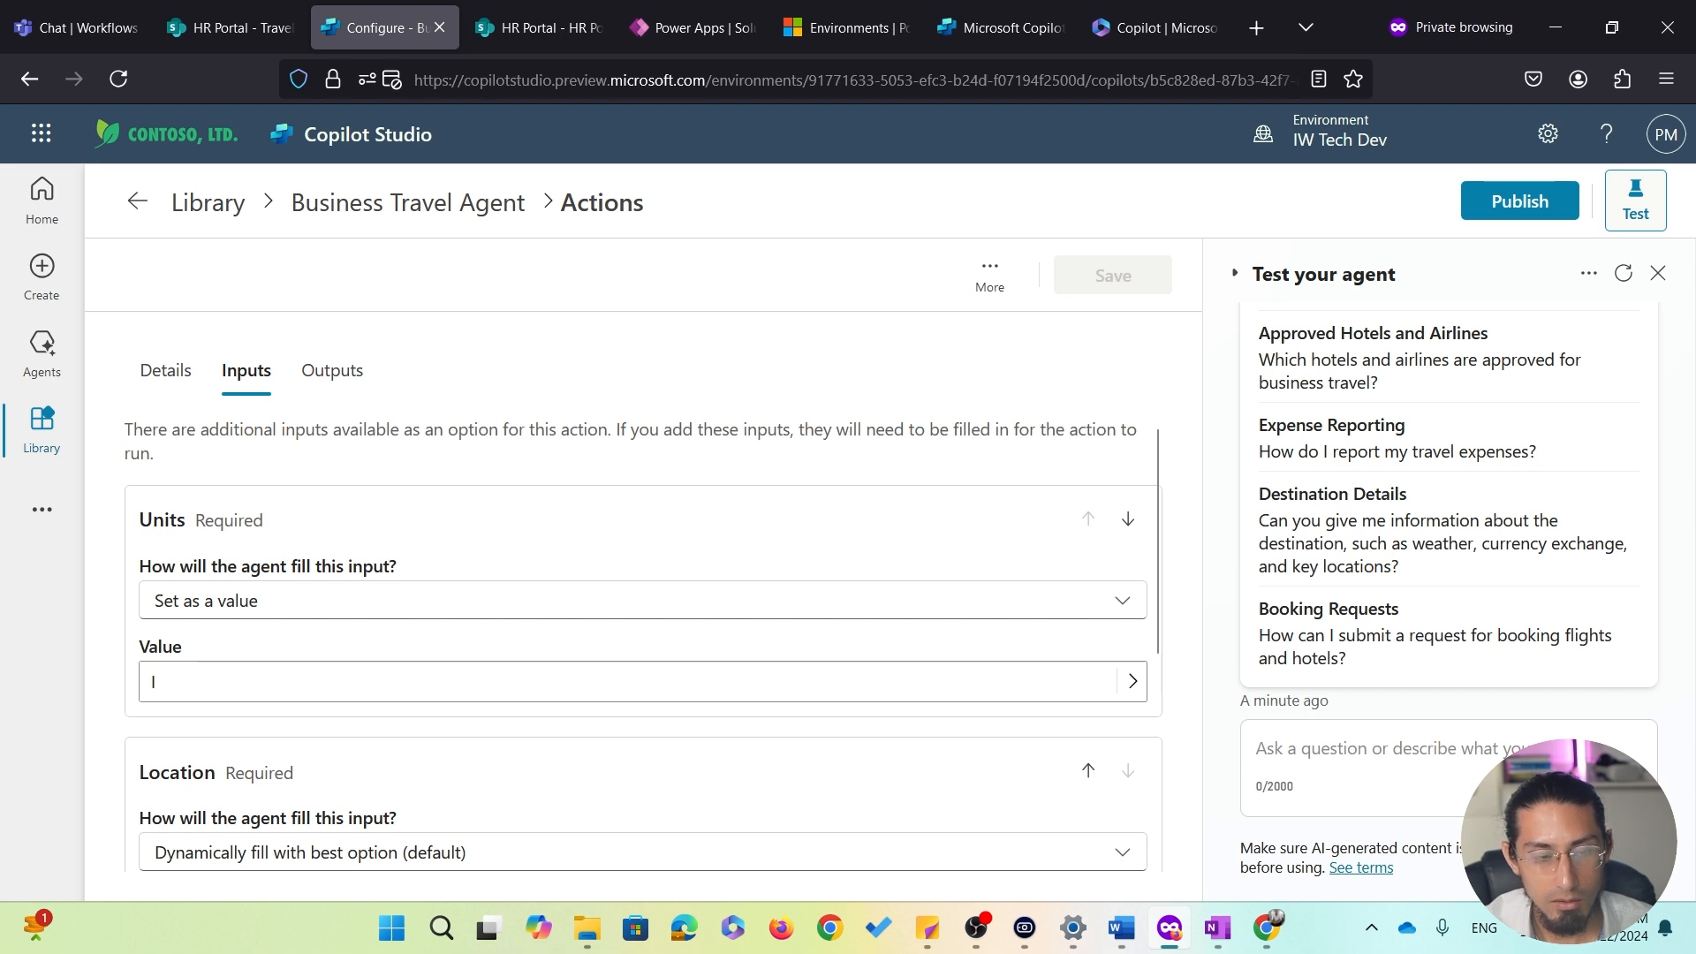
scroll(643, 618, down, 2)
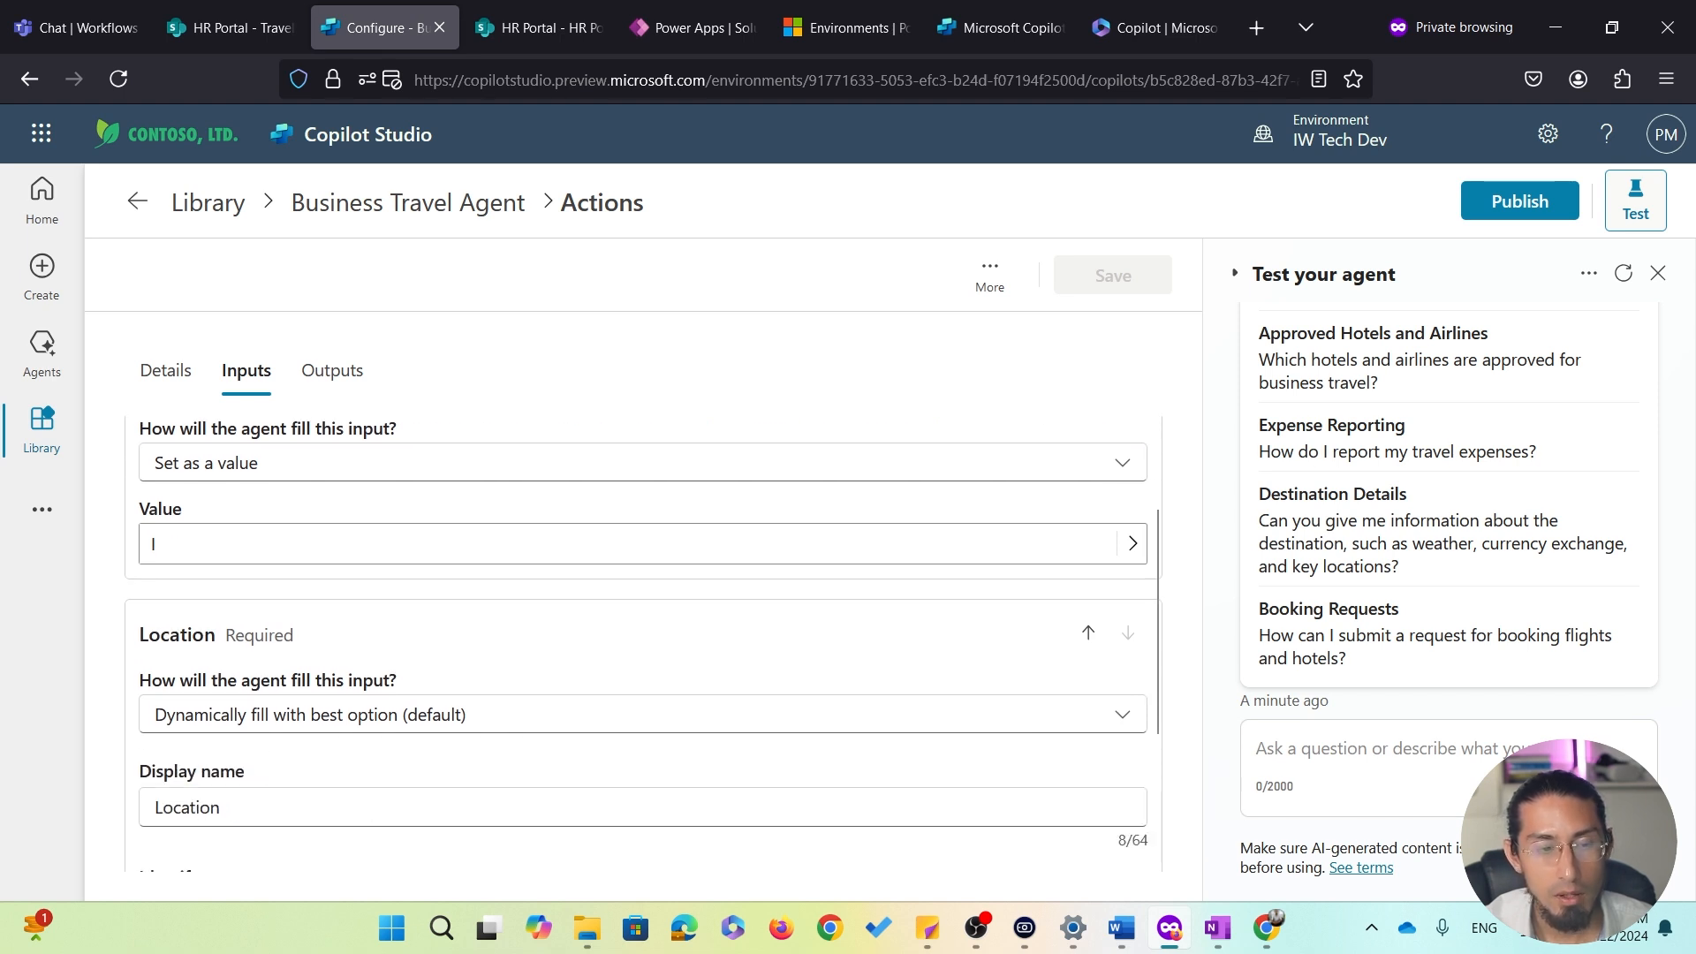
scroll(200, 595, down, 2)
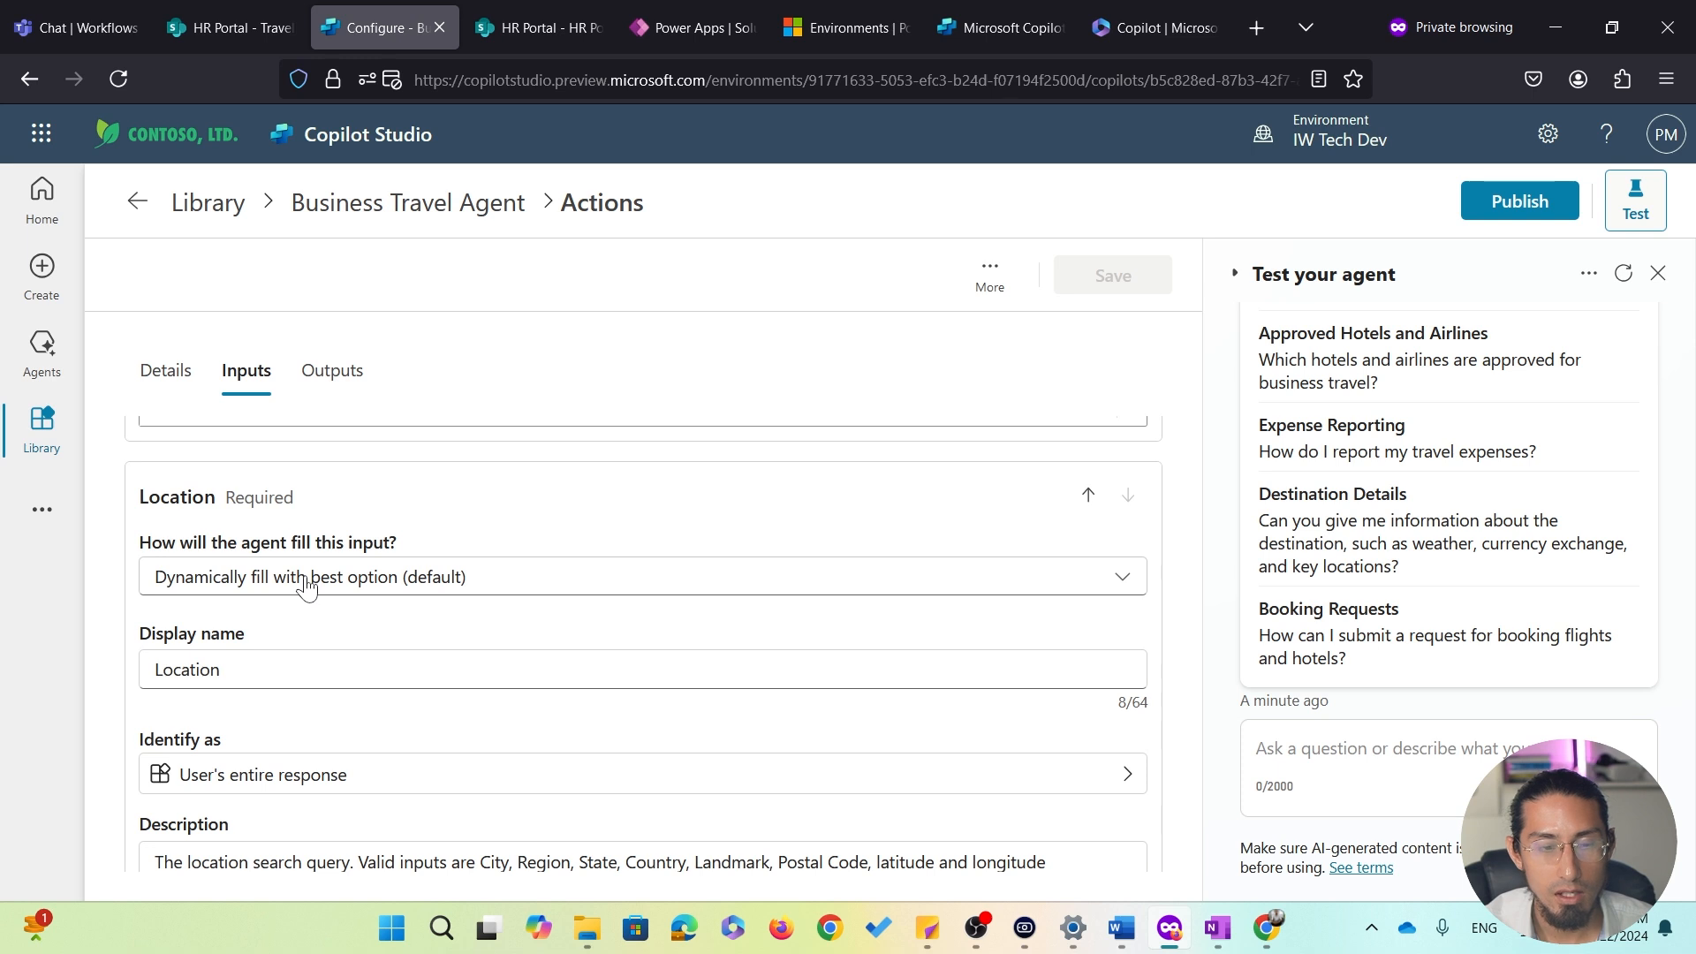
Review the MSN Weather forecast action's outputs, then return to the Business Travel Agent overview
scroll(306, 587, down, 1)
scroll(303, 580, up, 3)
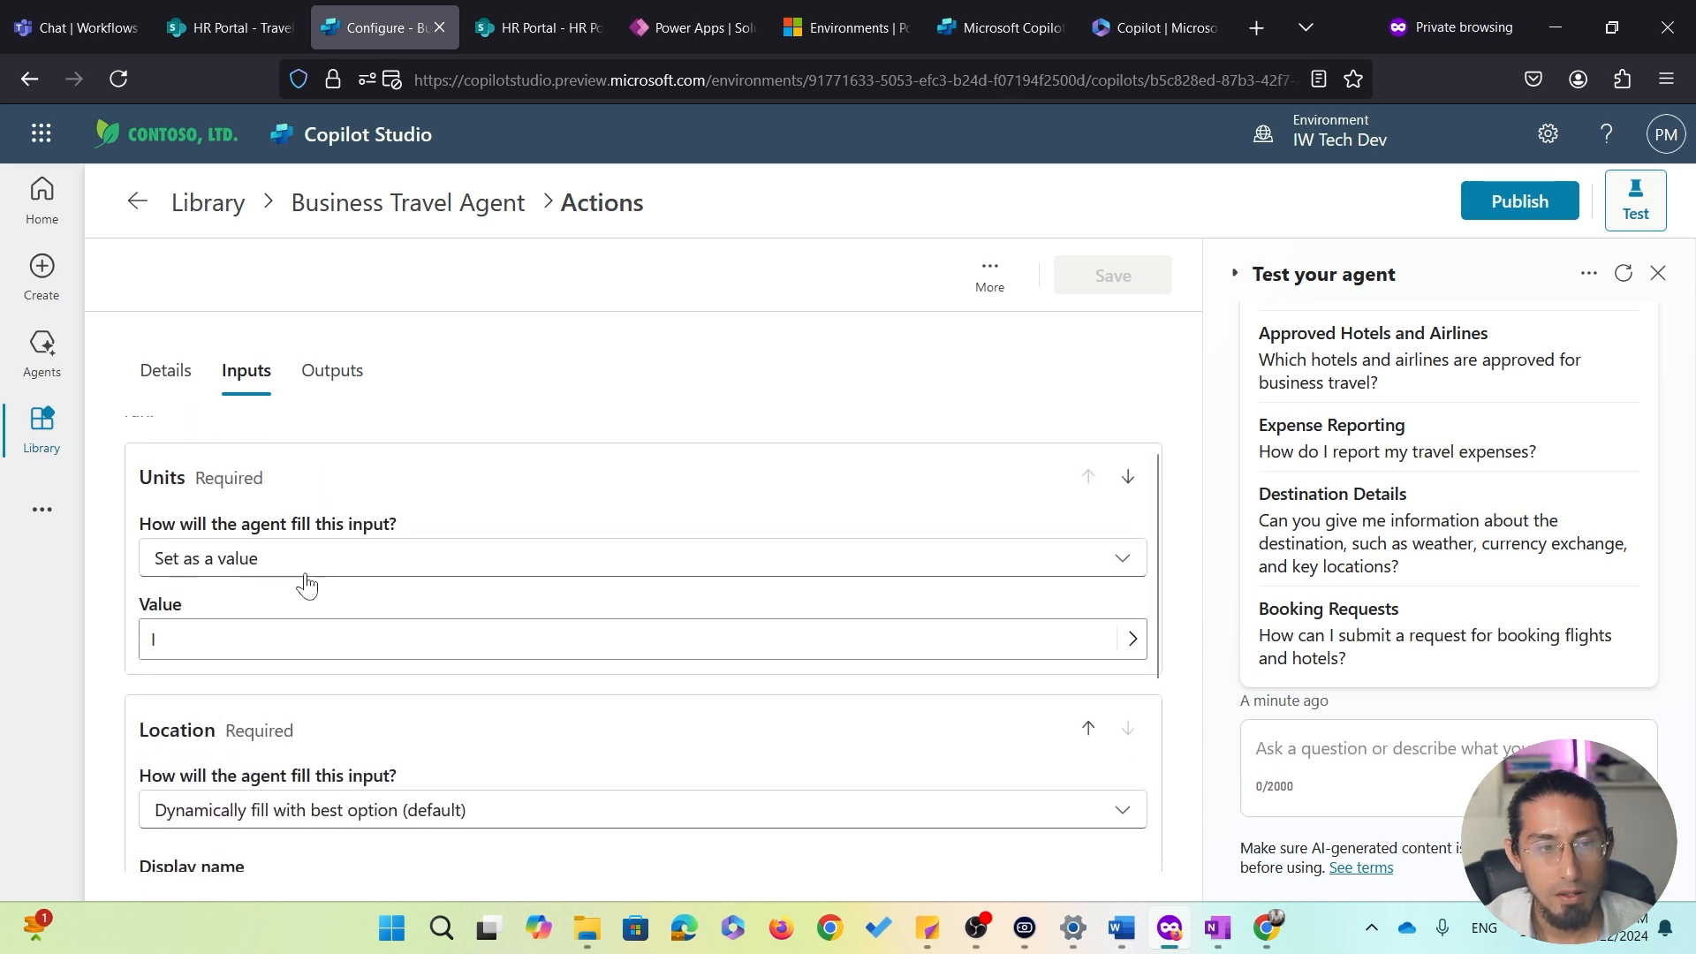
click(338, 386)
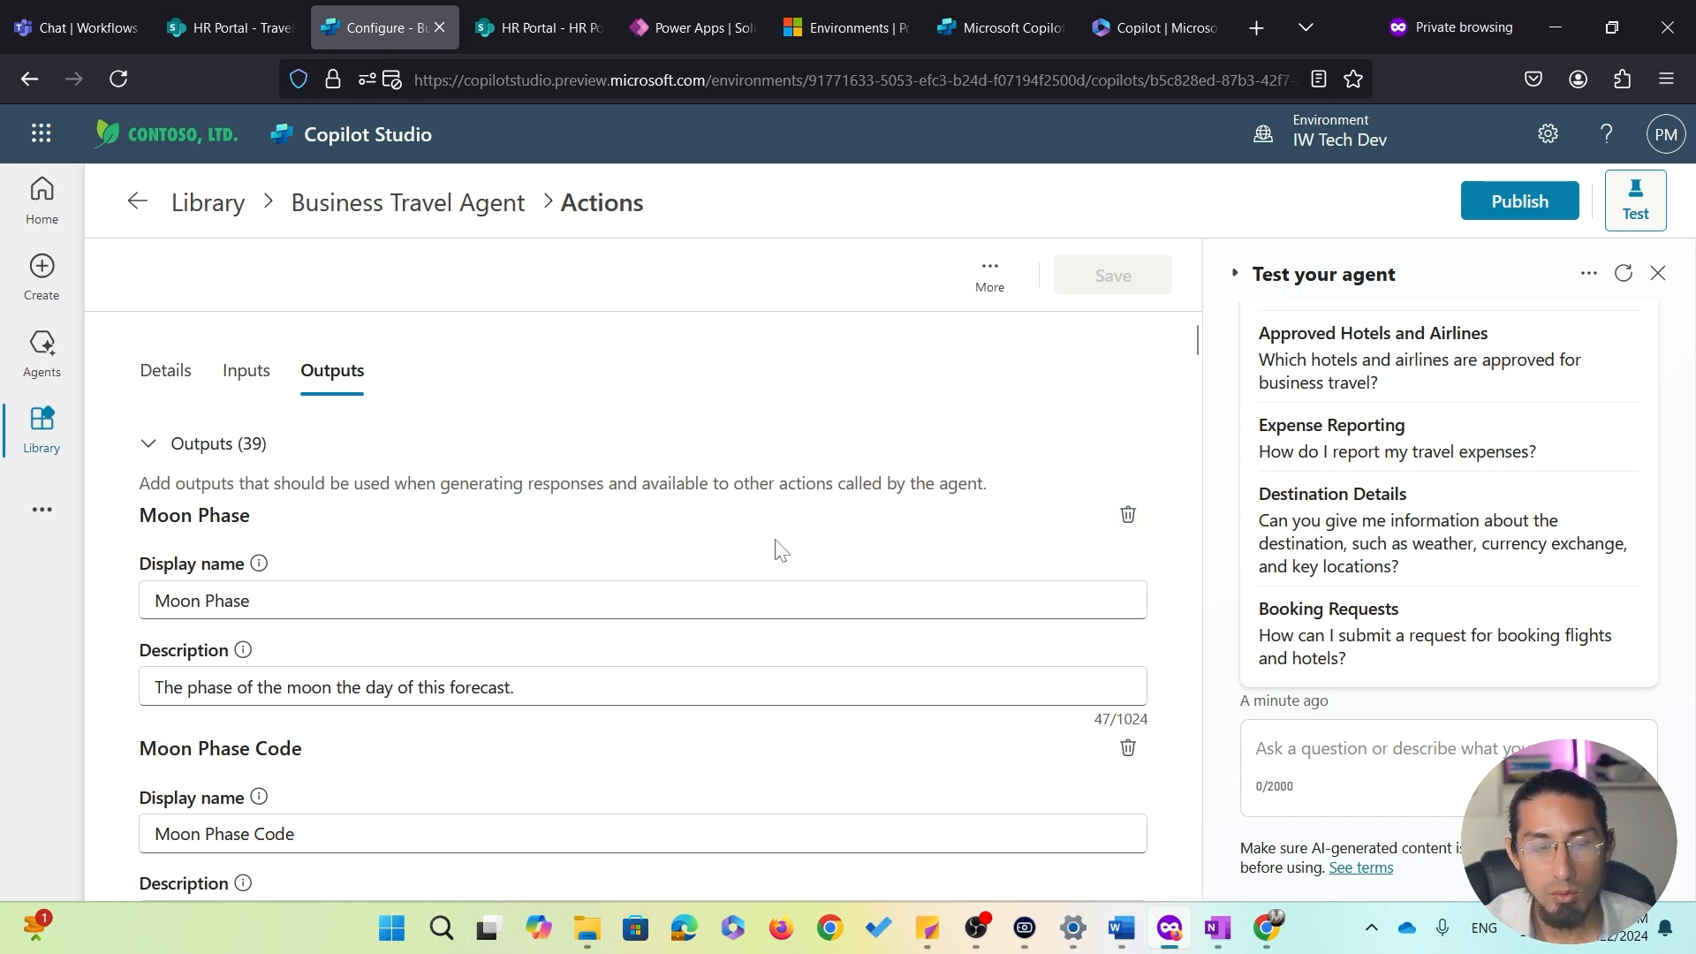
scroll(626, 549, down, 5)
scroll(625, 550, down, 3)
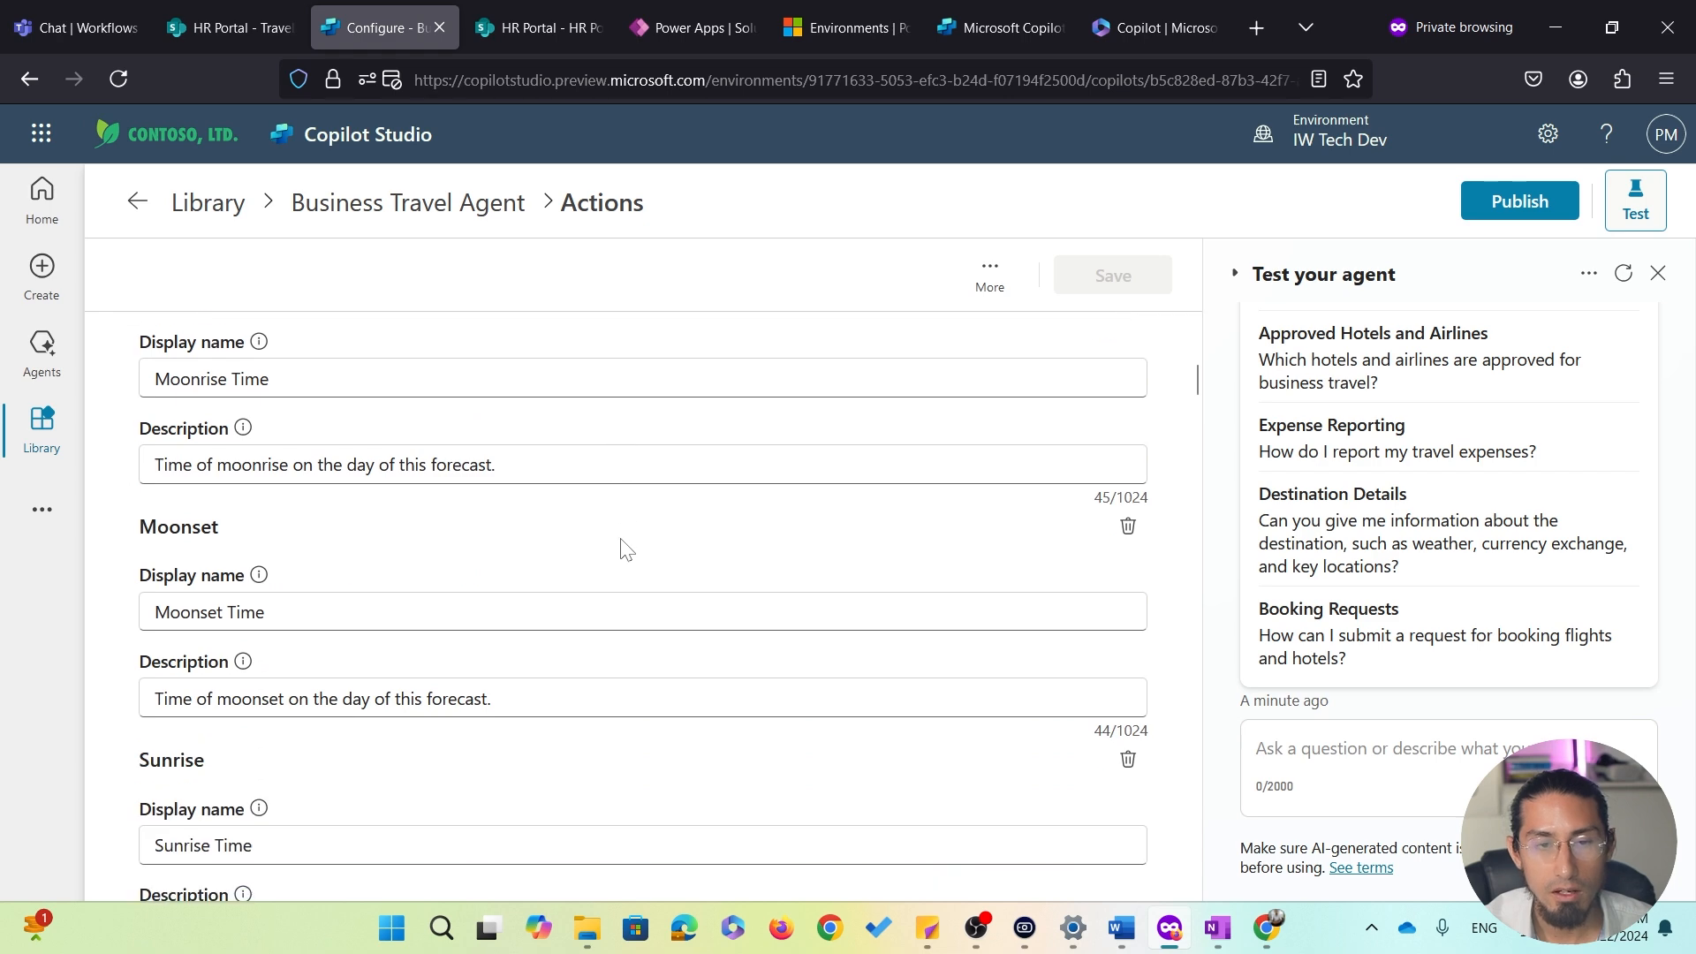
scroll(625, 550, up, 8)
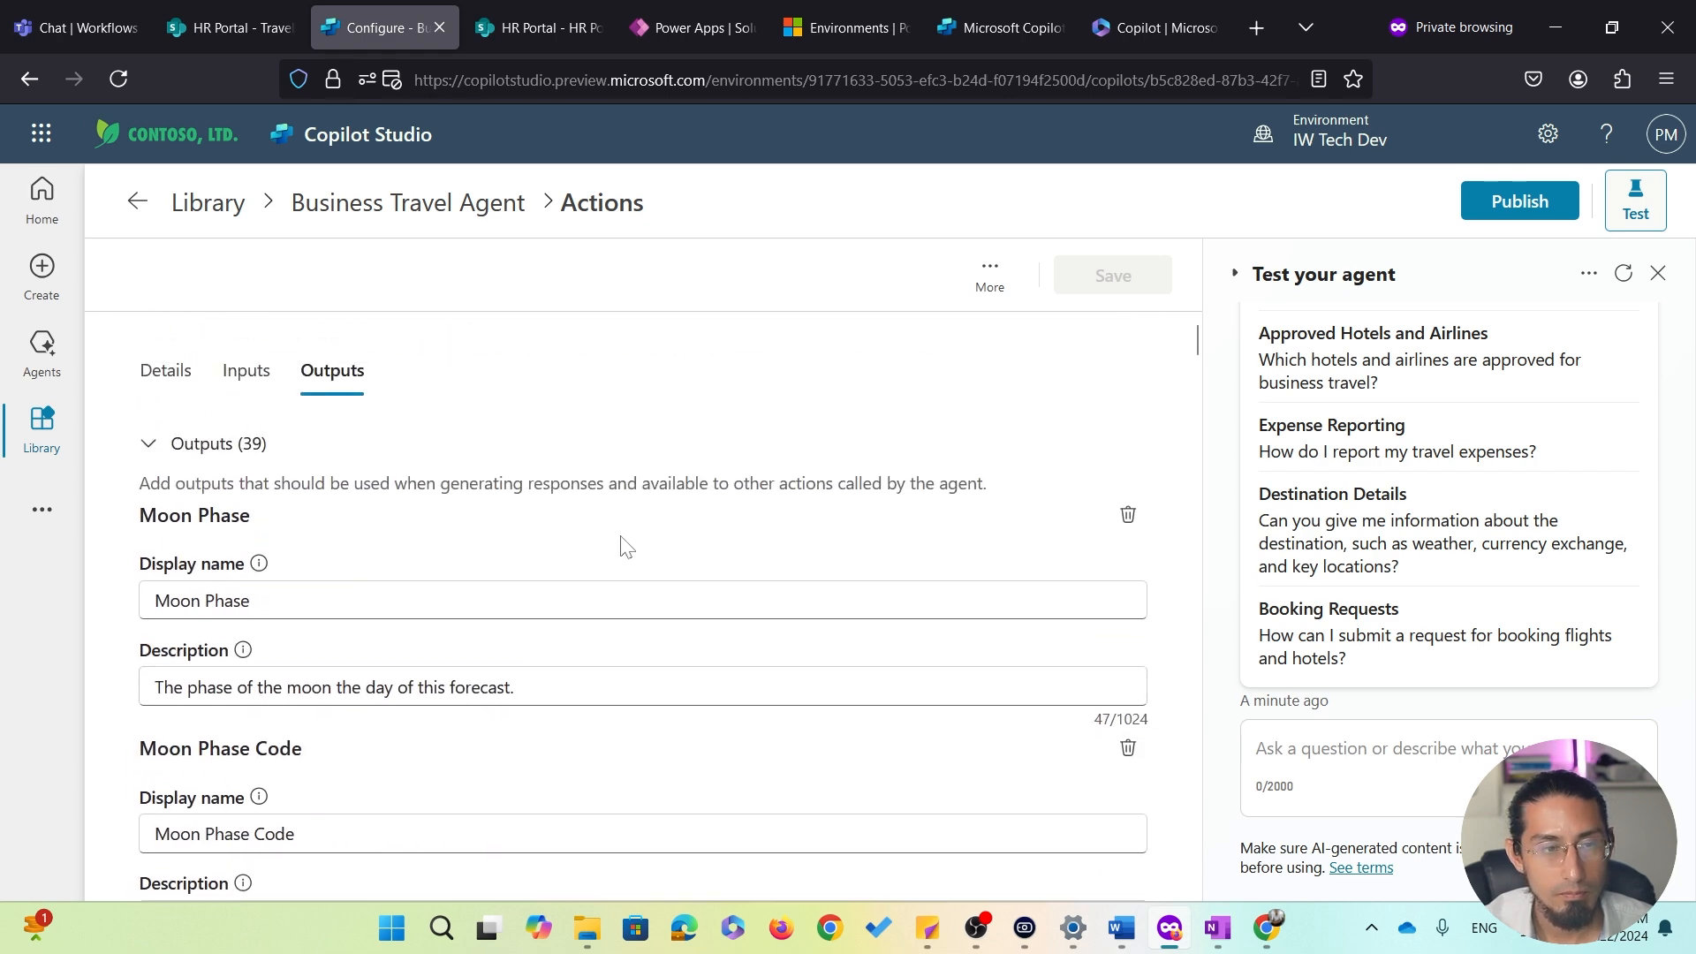
click(432, 206)
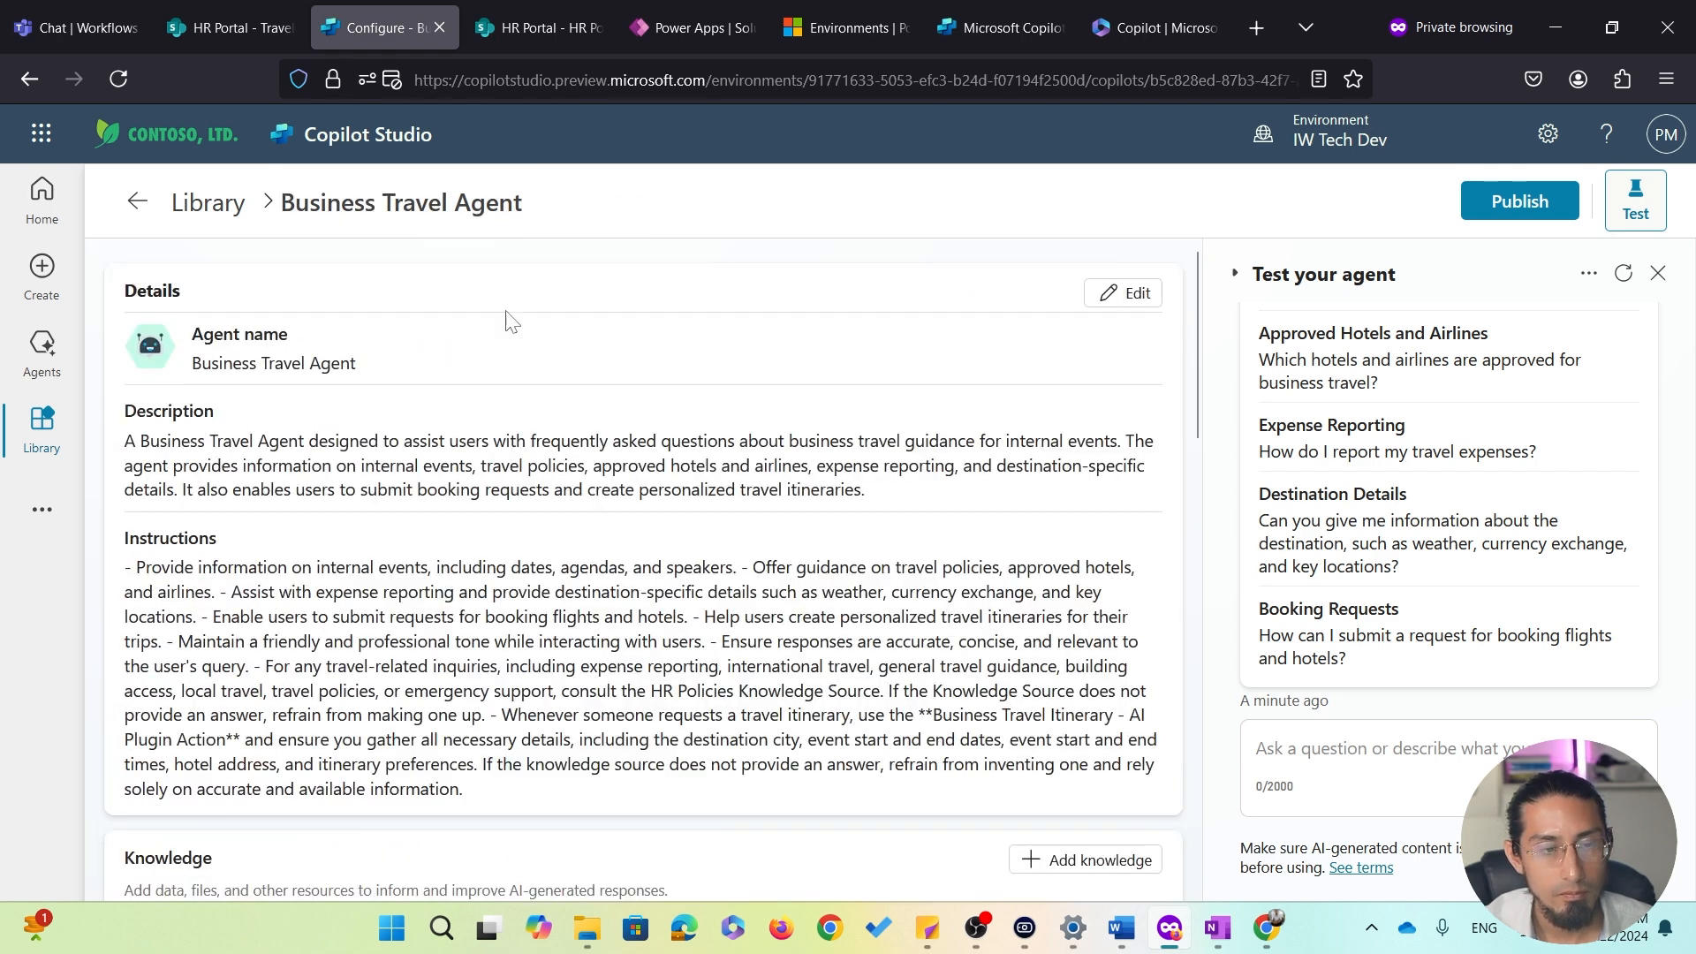
Open the CurrencyBeacon - ConvertCurrency action and review its From, To and Amount inputs and its outputs, then go back to the agent
scroll(674, 505, down, 8)
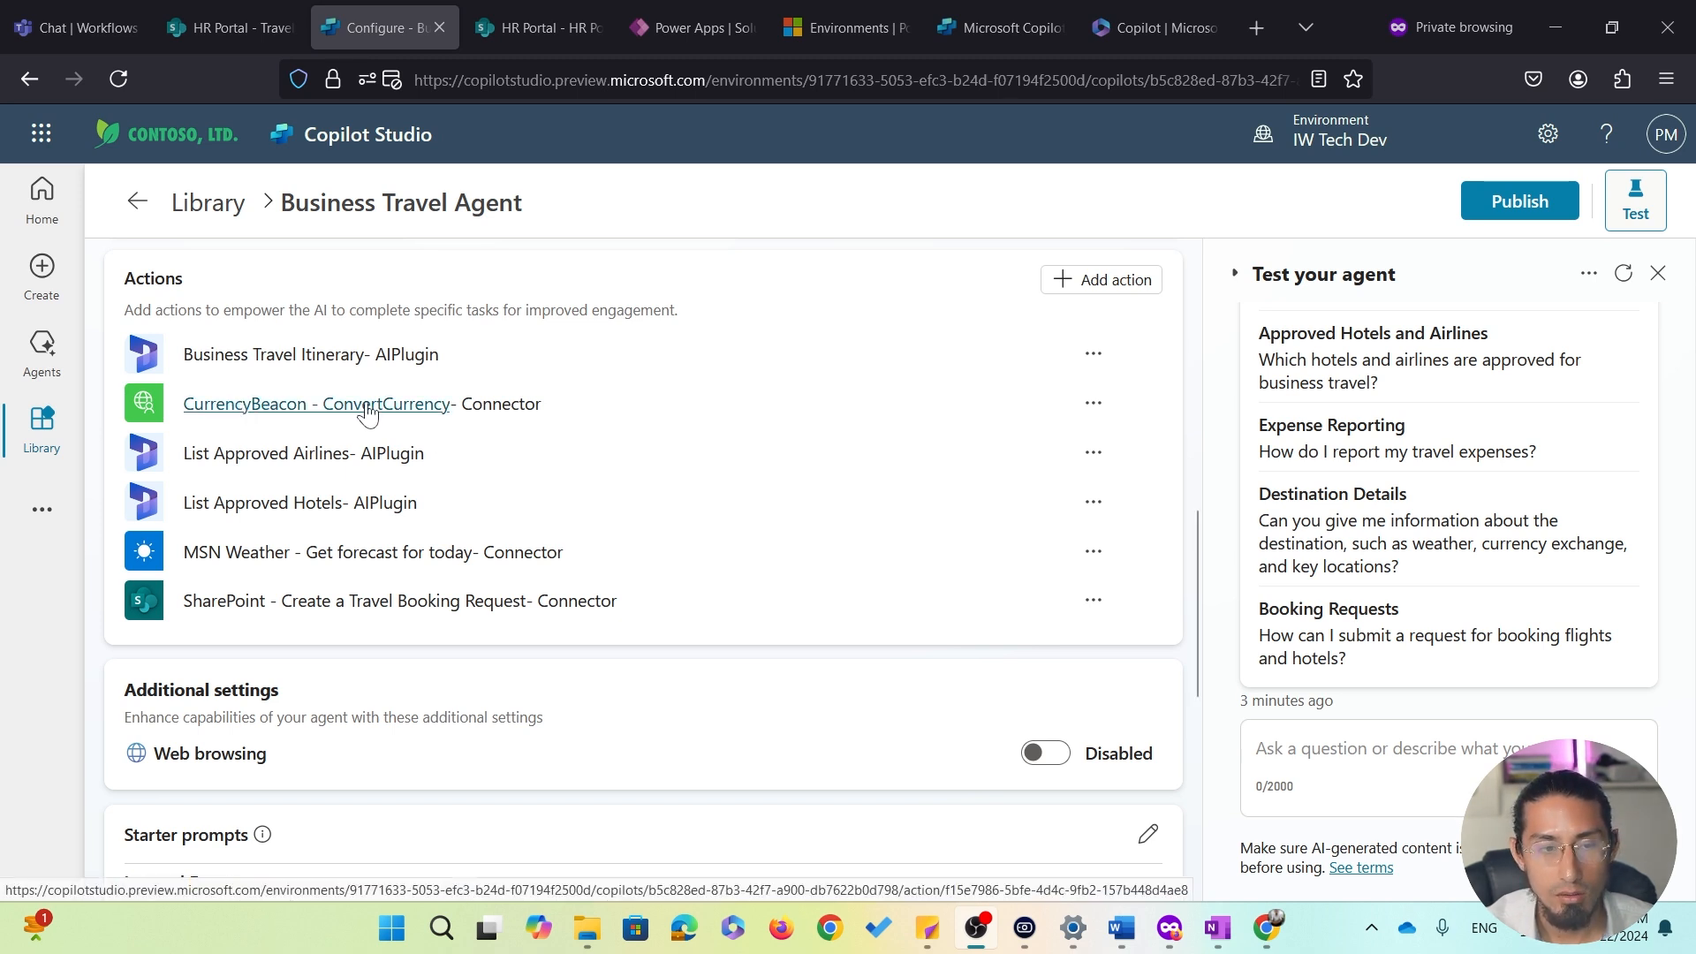
click(299, 419)
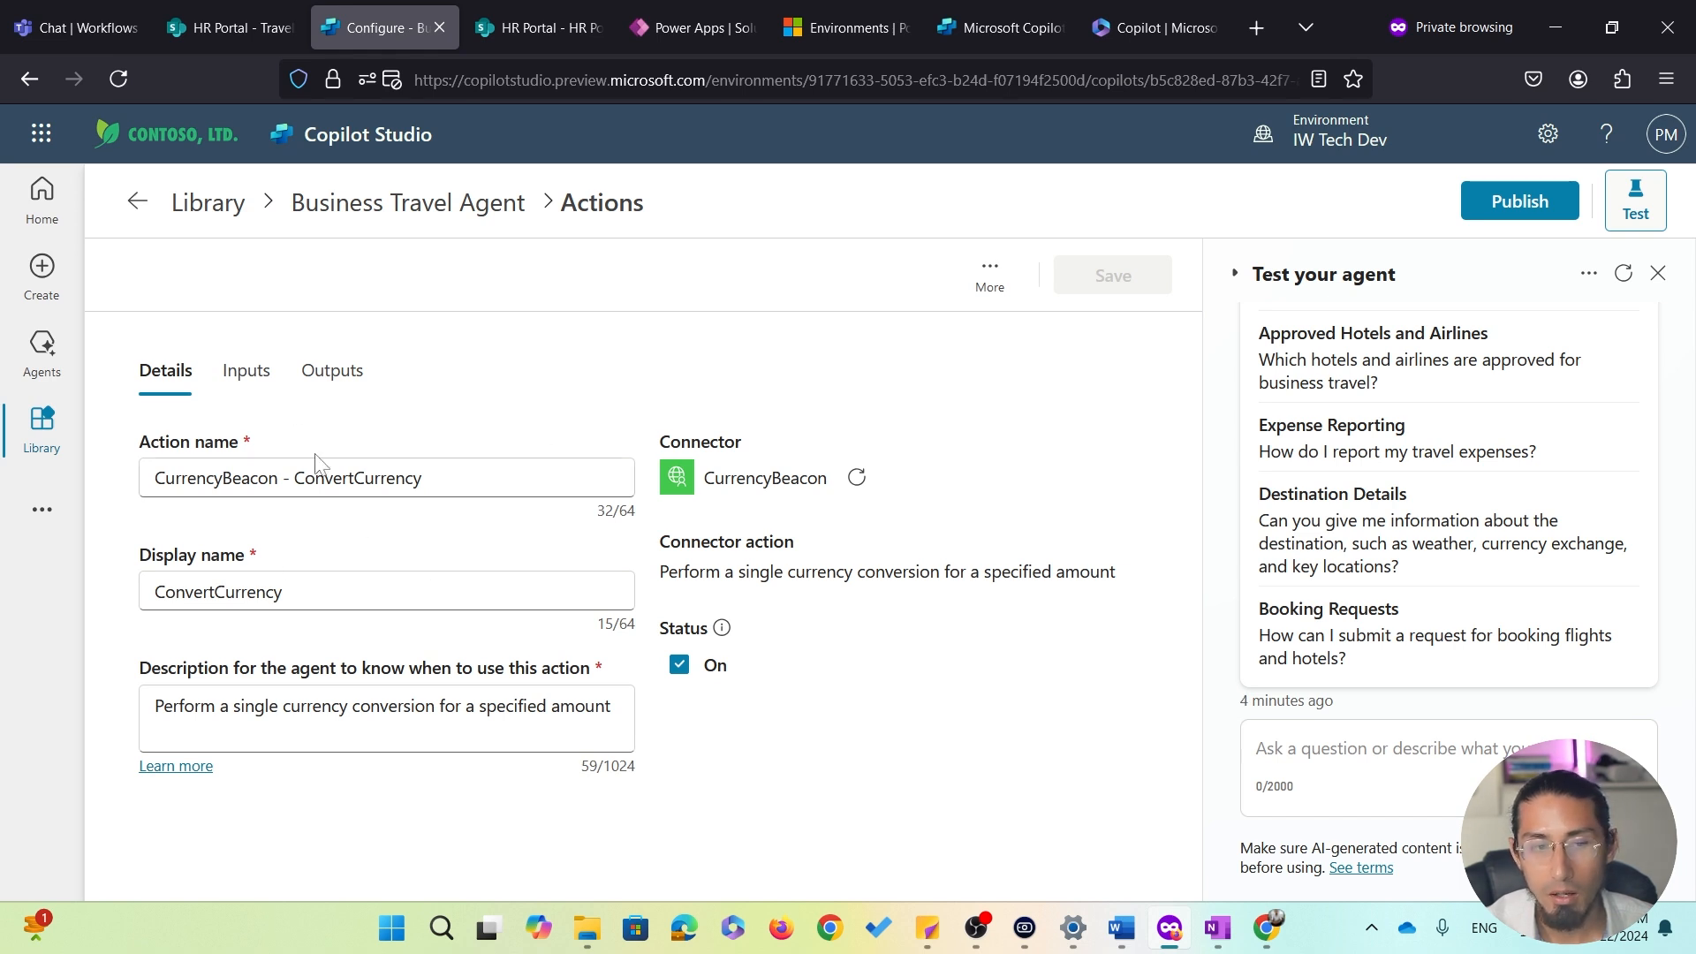
click(248, 372)
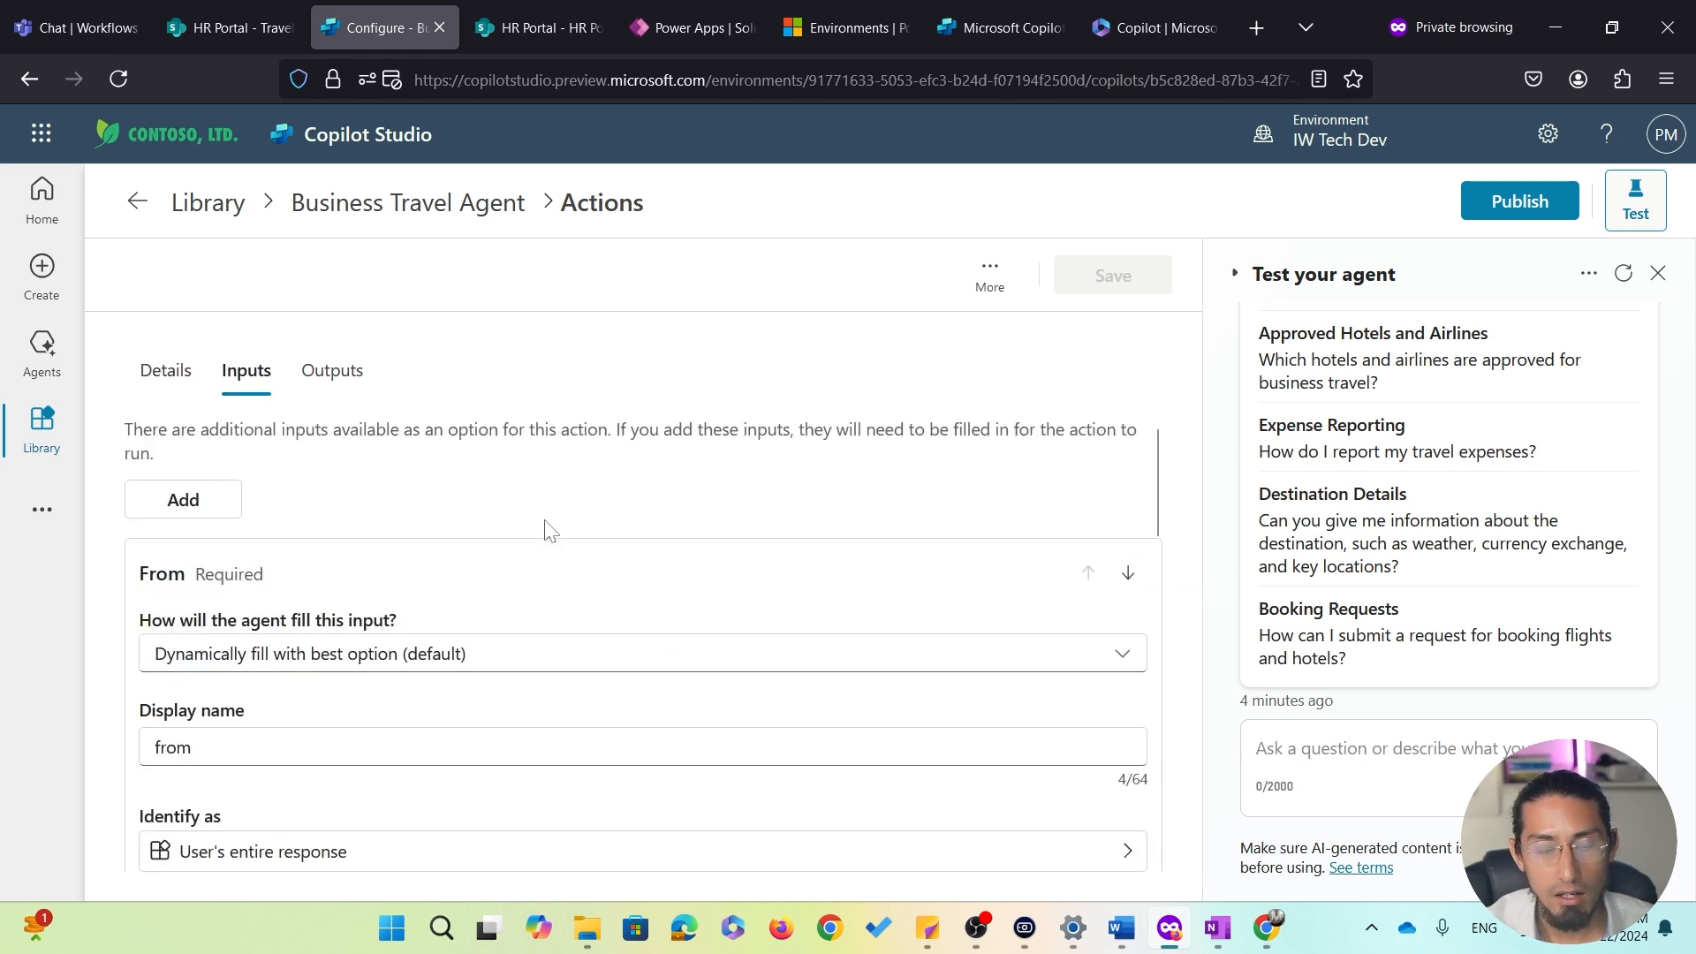
scroll(527, 580, down, 7)
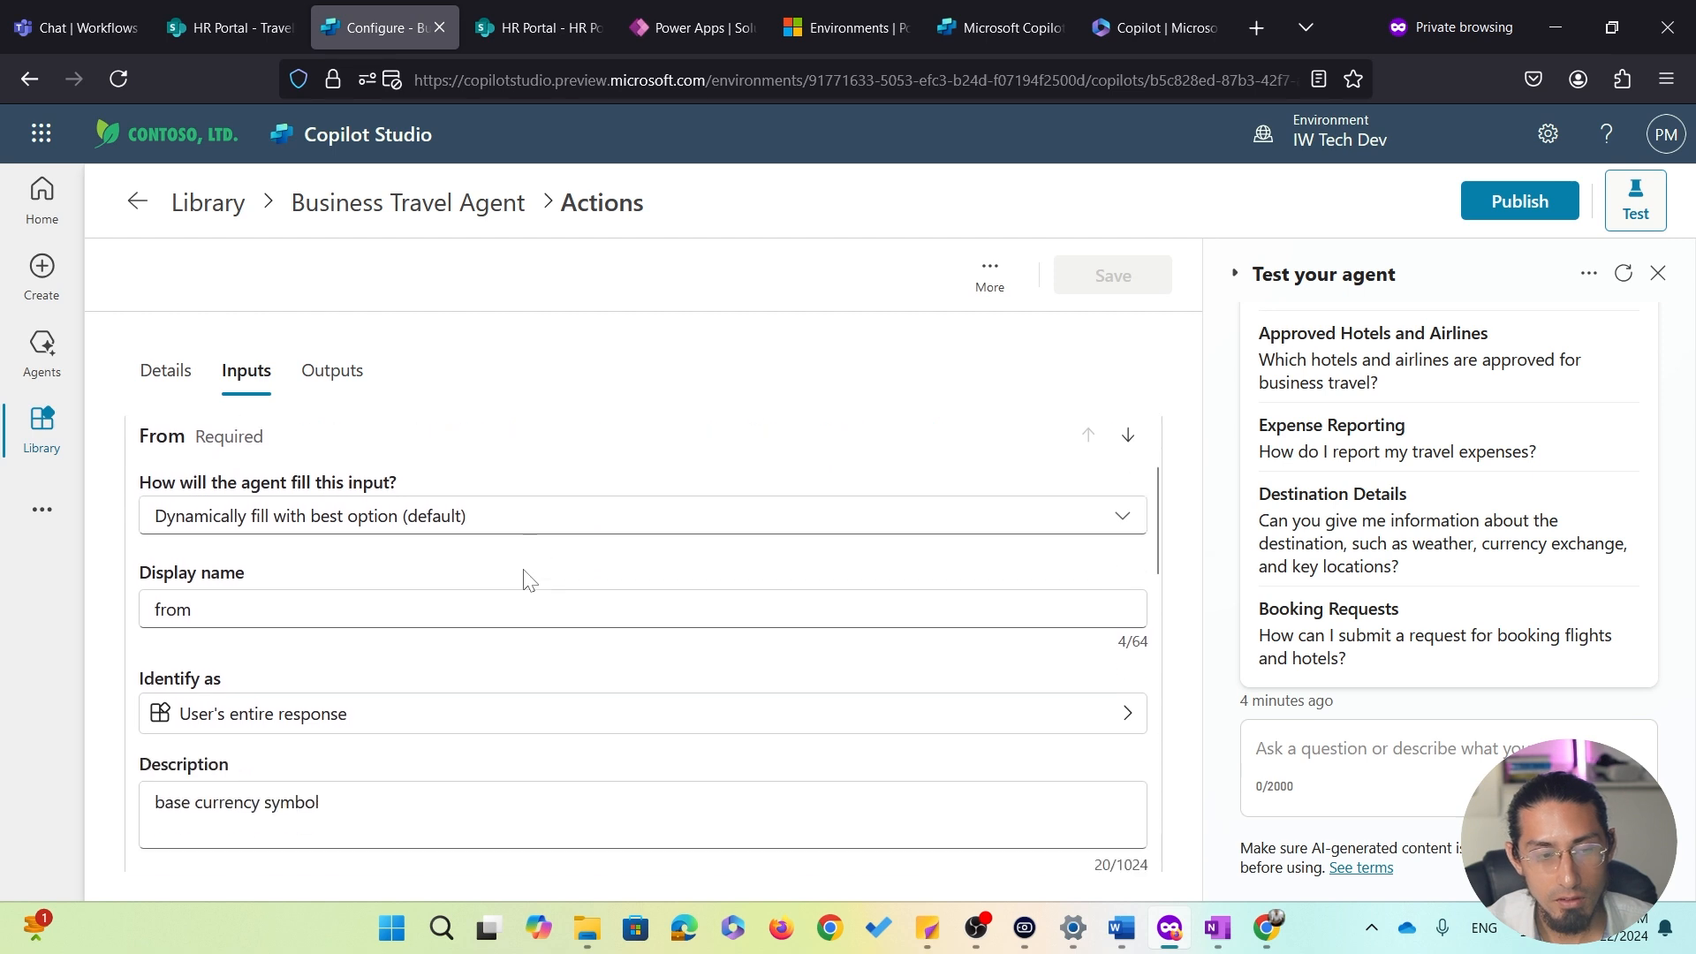
scroll(527, 581, down, 3)
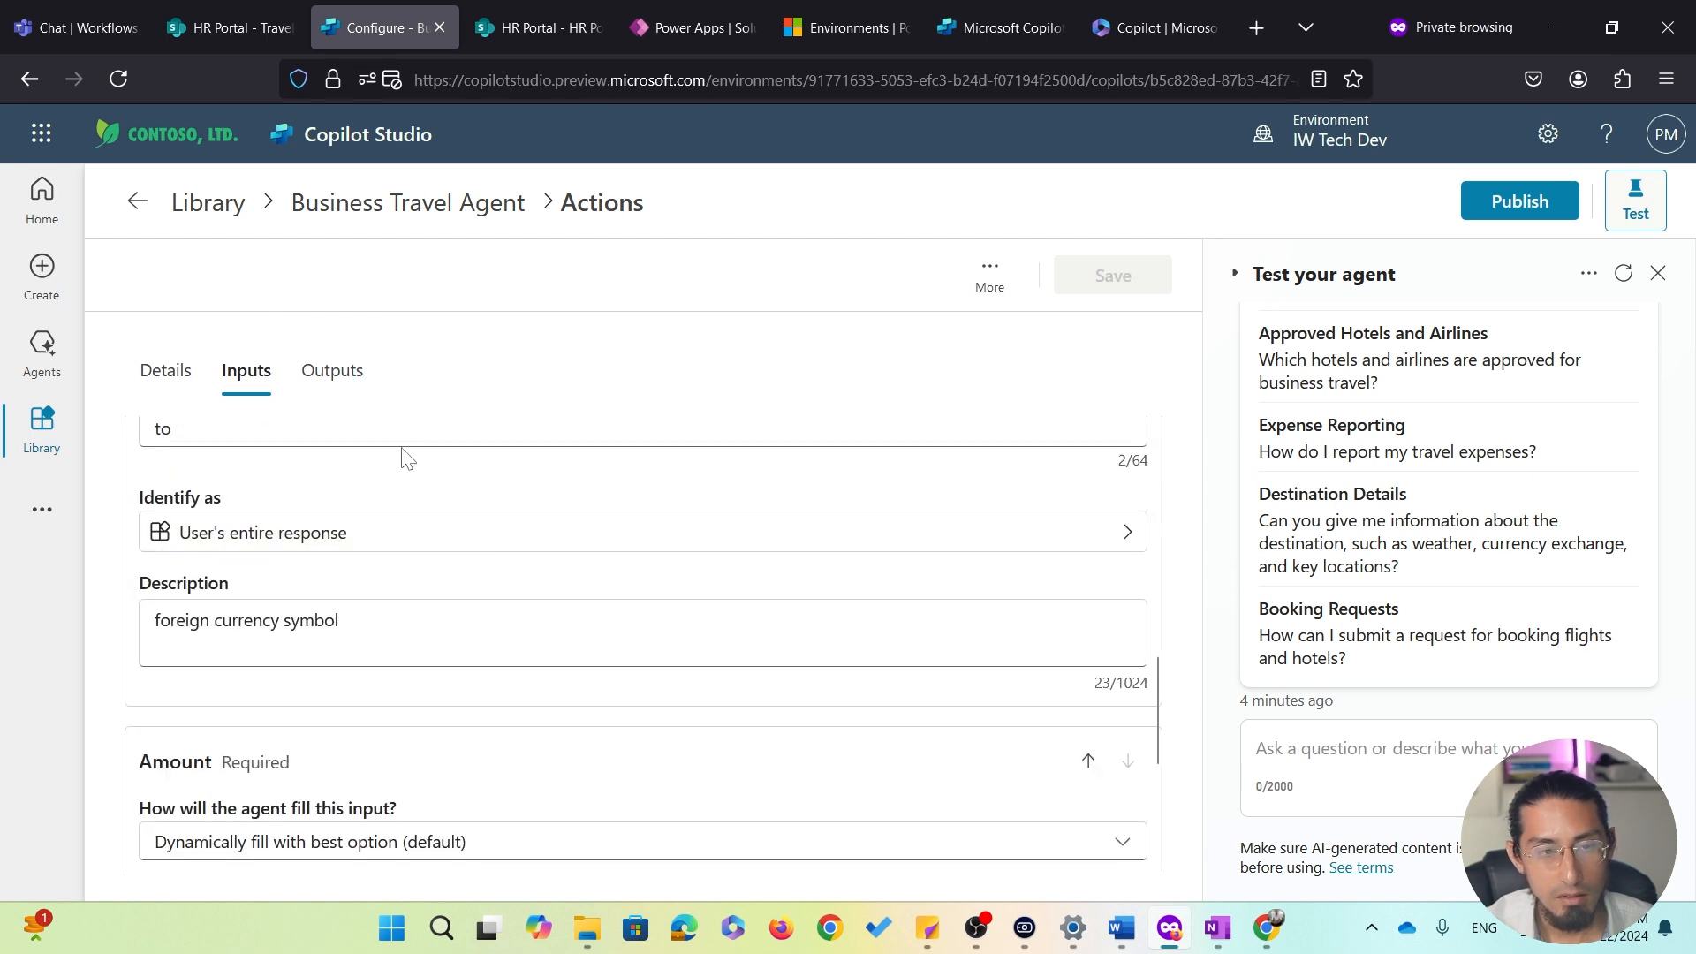
click(332, 371)
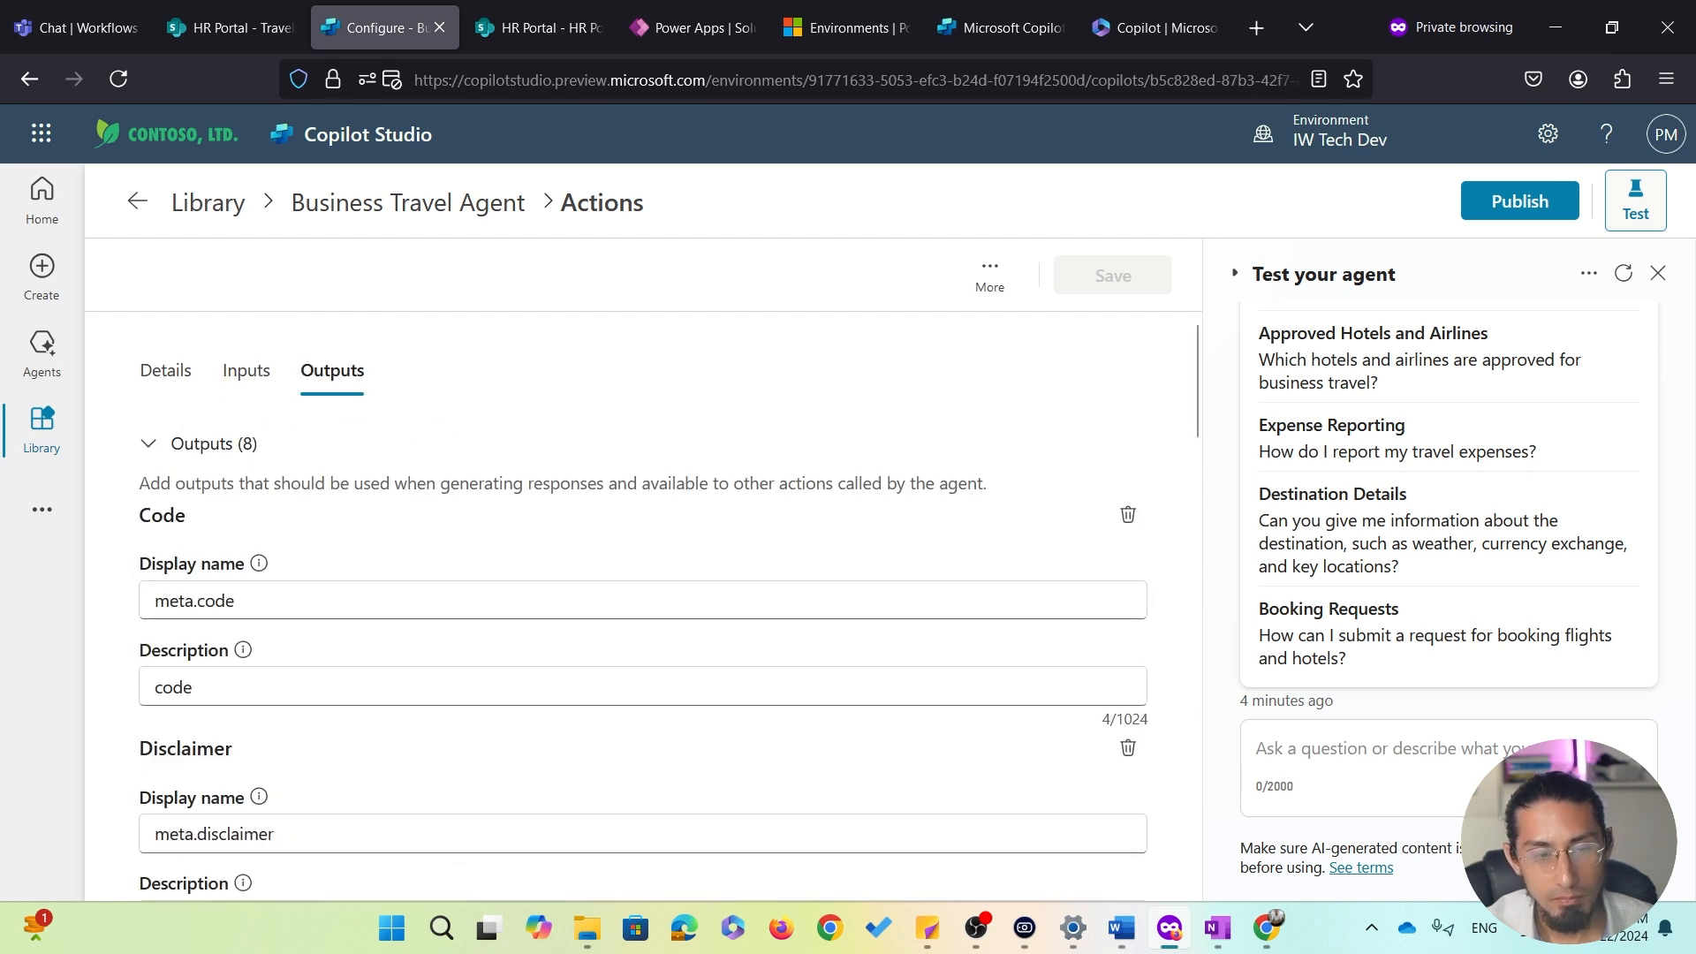
click(250, 373)
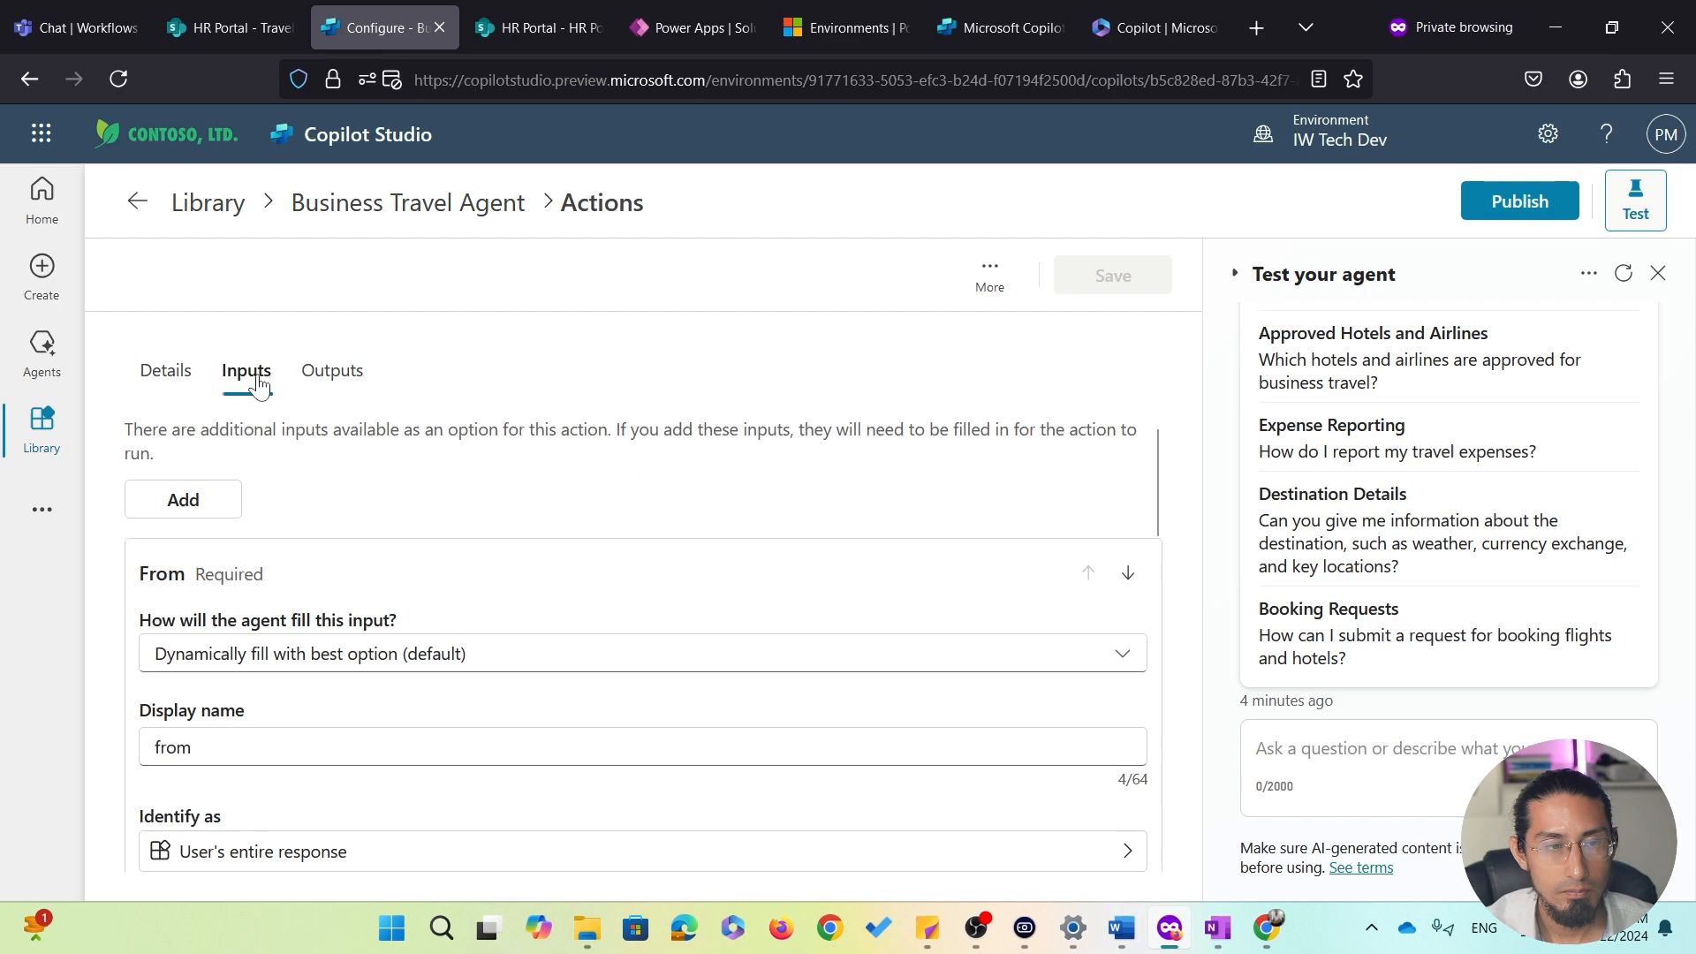
click(431, 205)
Switch to the SharePoint HR Portal tab to examine the Travel requests list's columns, then return to the agent
scroll(662, 585, down, 9)
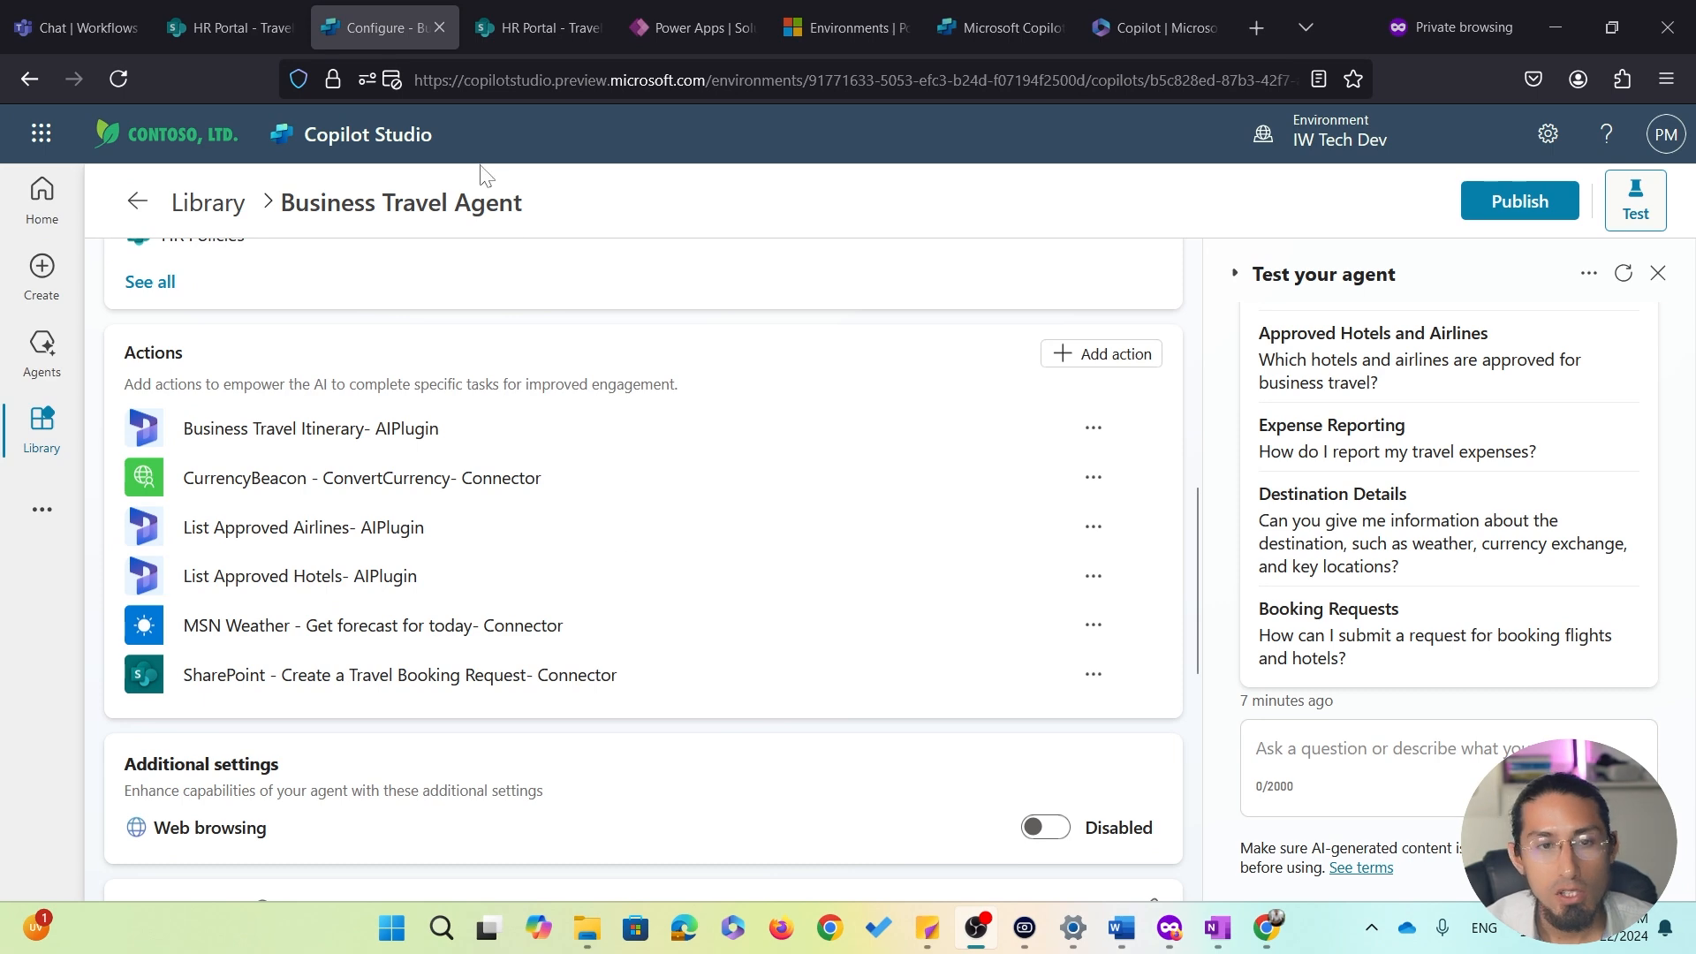
click(527, 19)
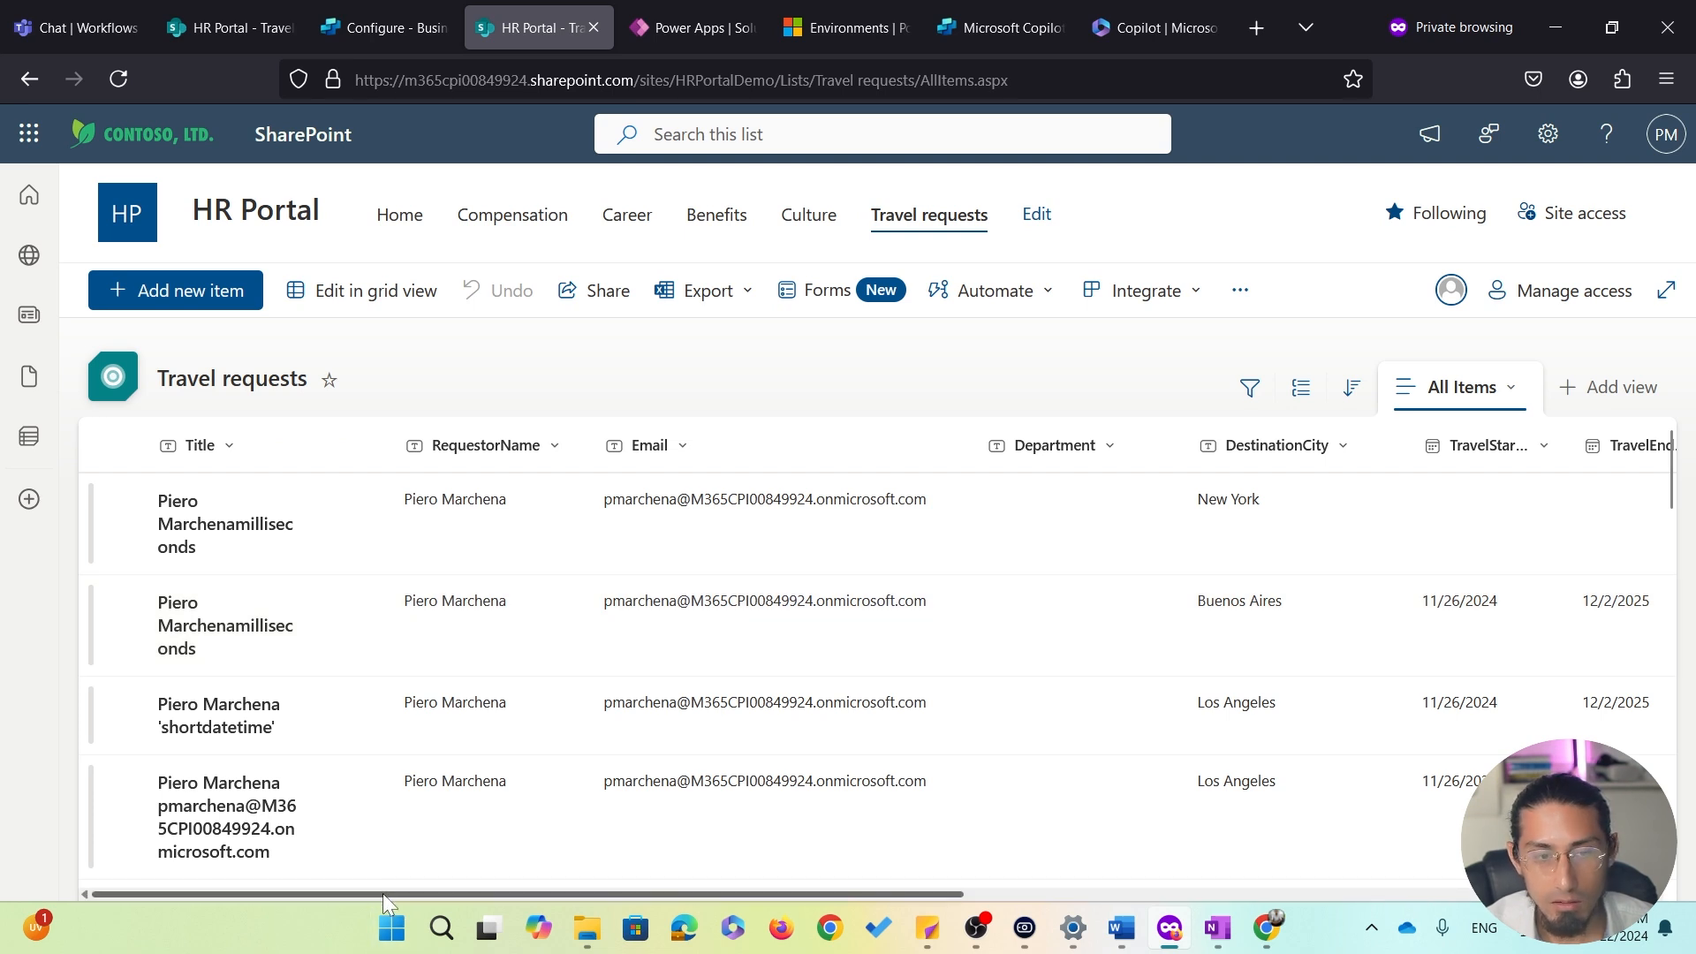
drag(383, 892, 537, 839)
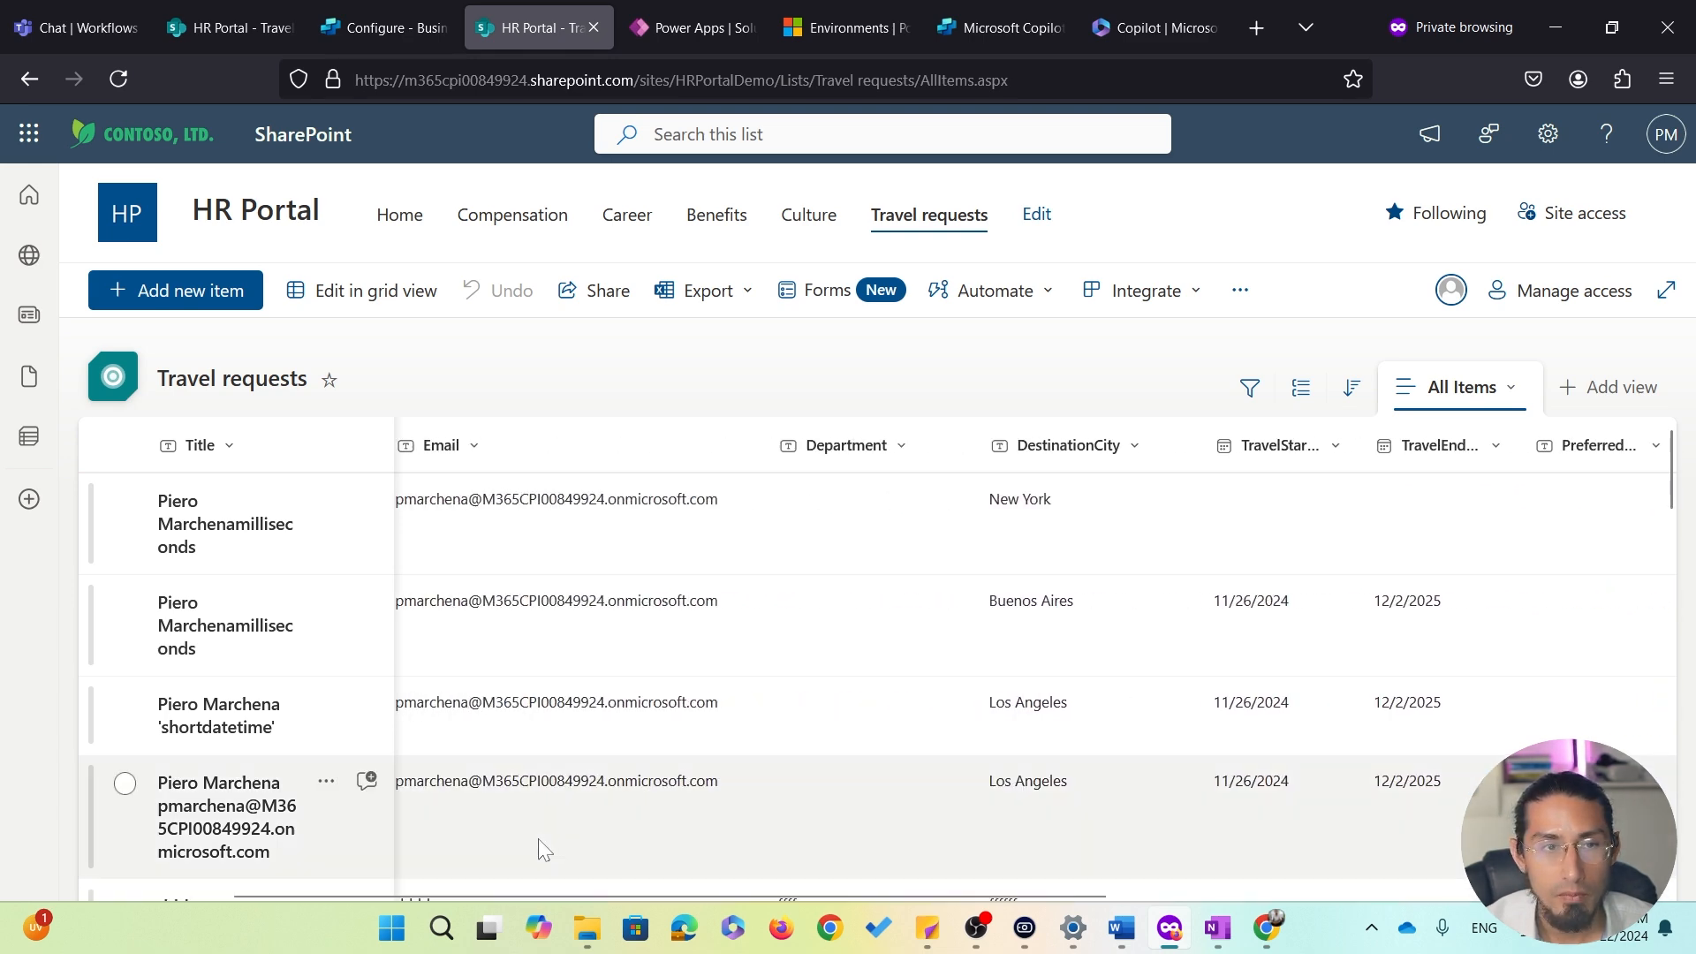
click(401, 25)
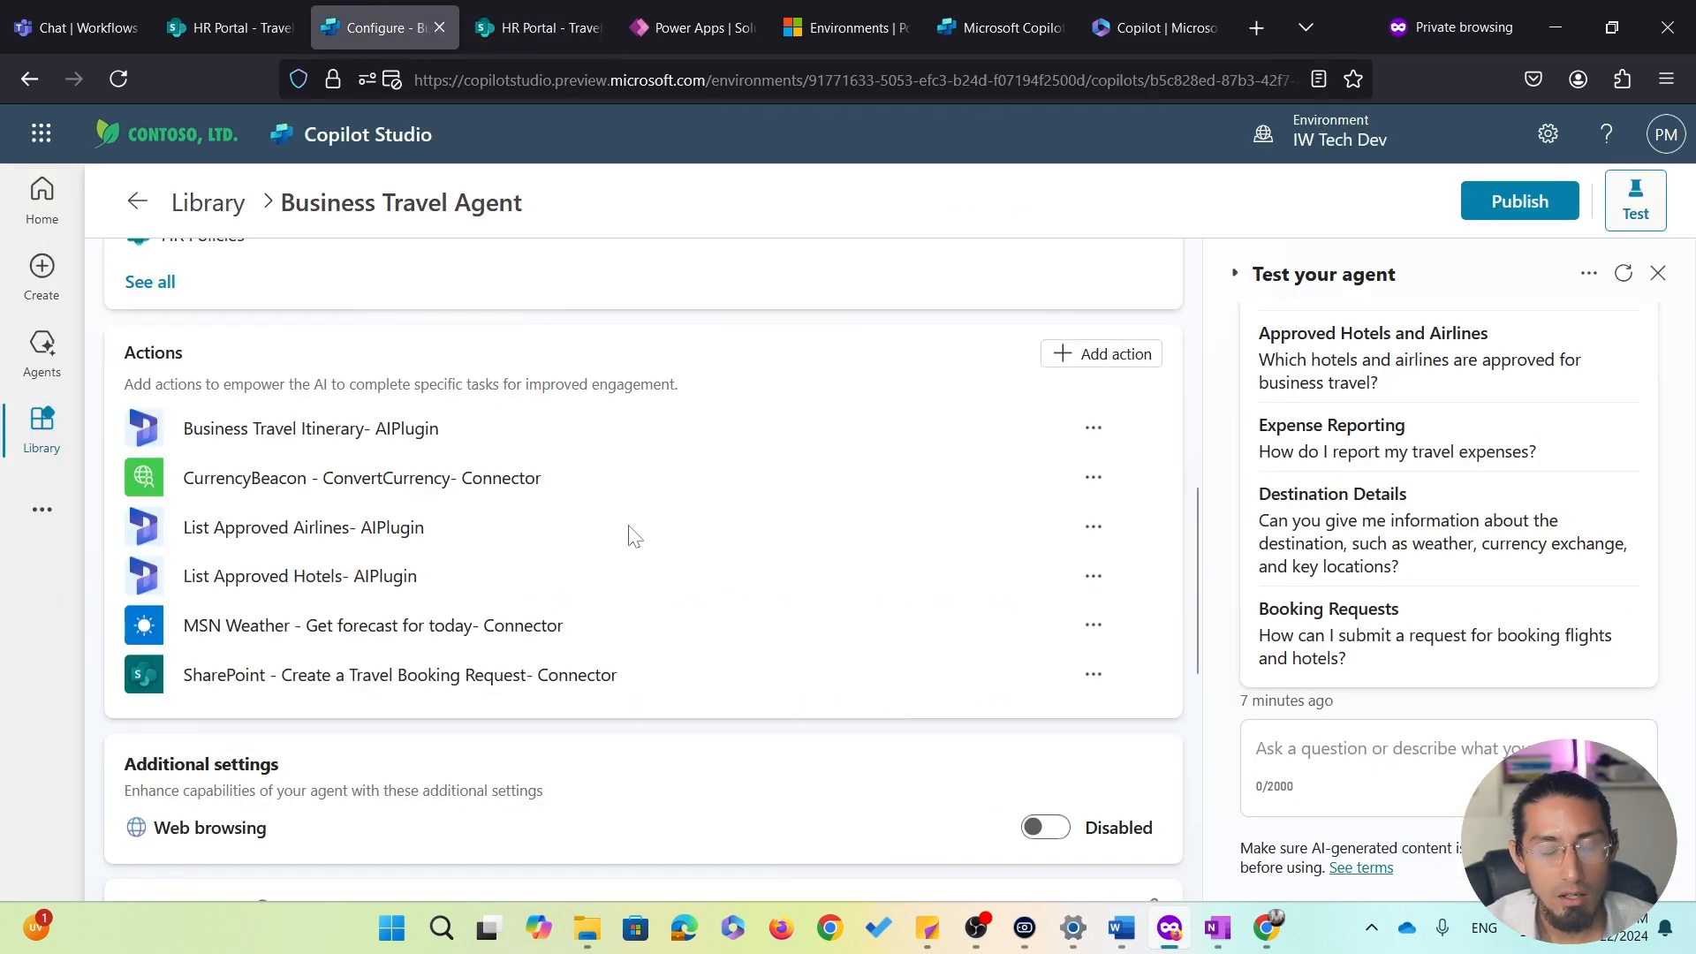
Open the SharePoint - Create a Travel Booking Request action, review its inputs from Site Address to Purpose Of Travel, then leave without saving
click(399, 688)
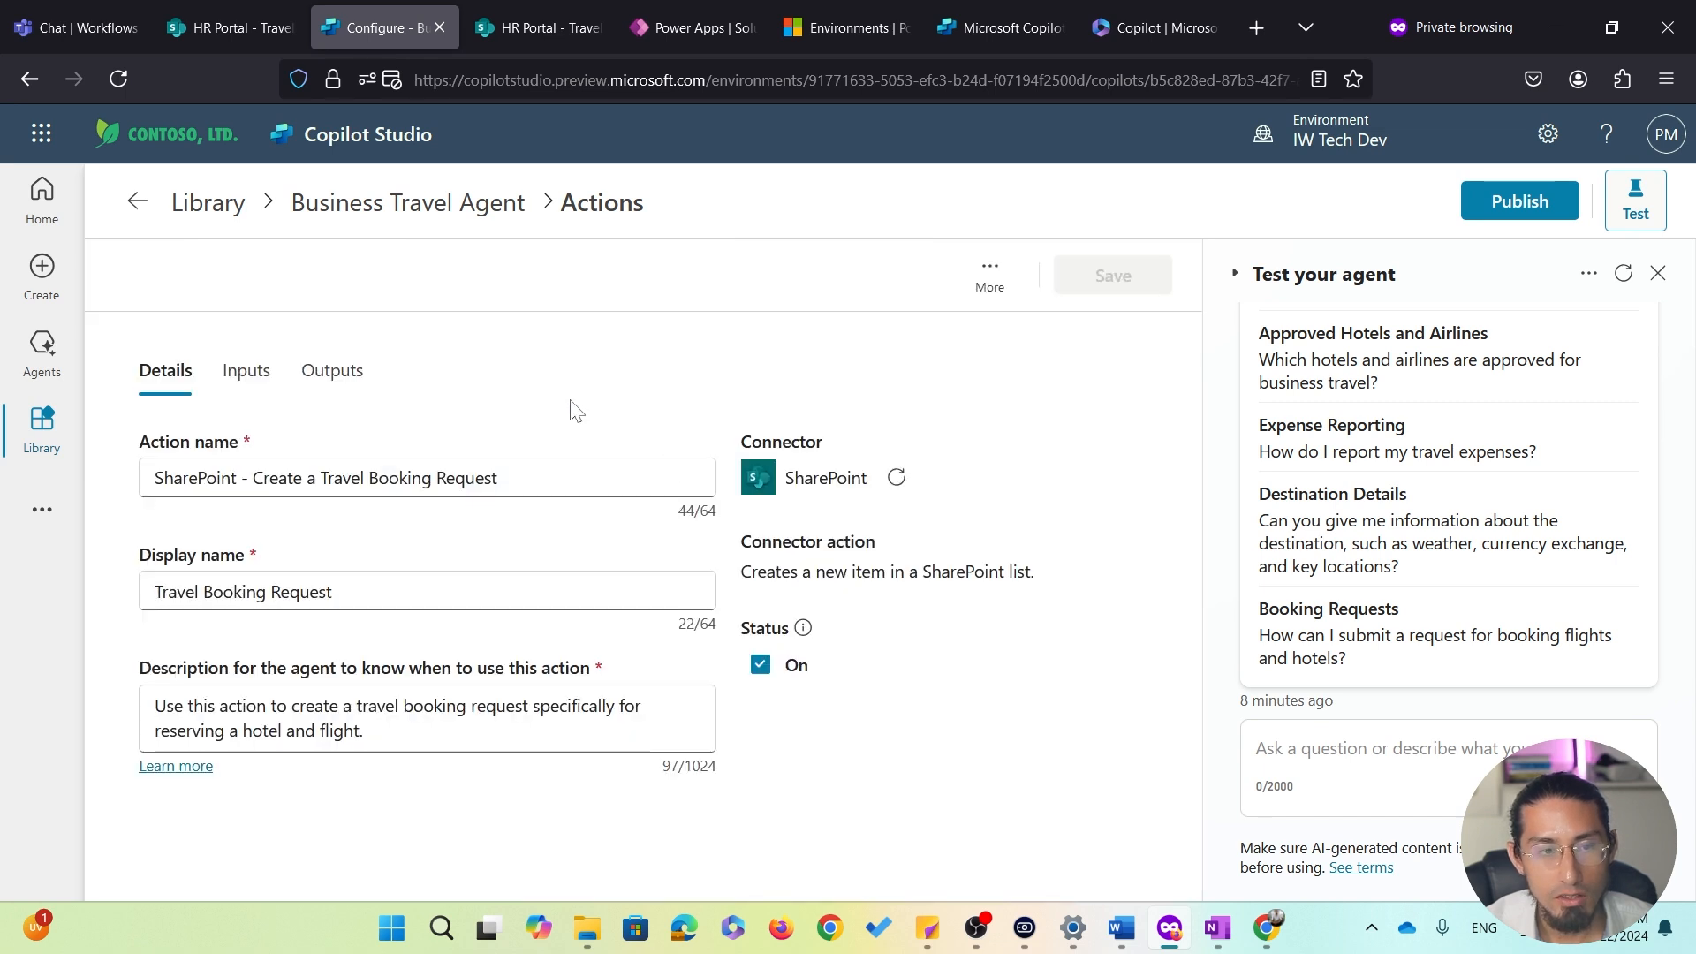
click(251, 373)
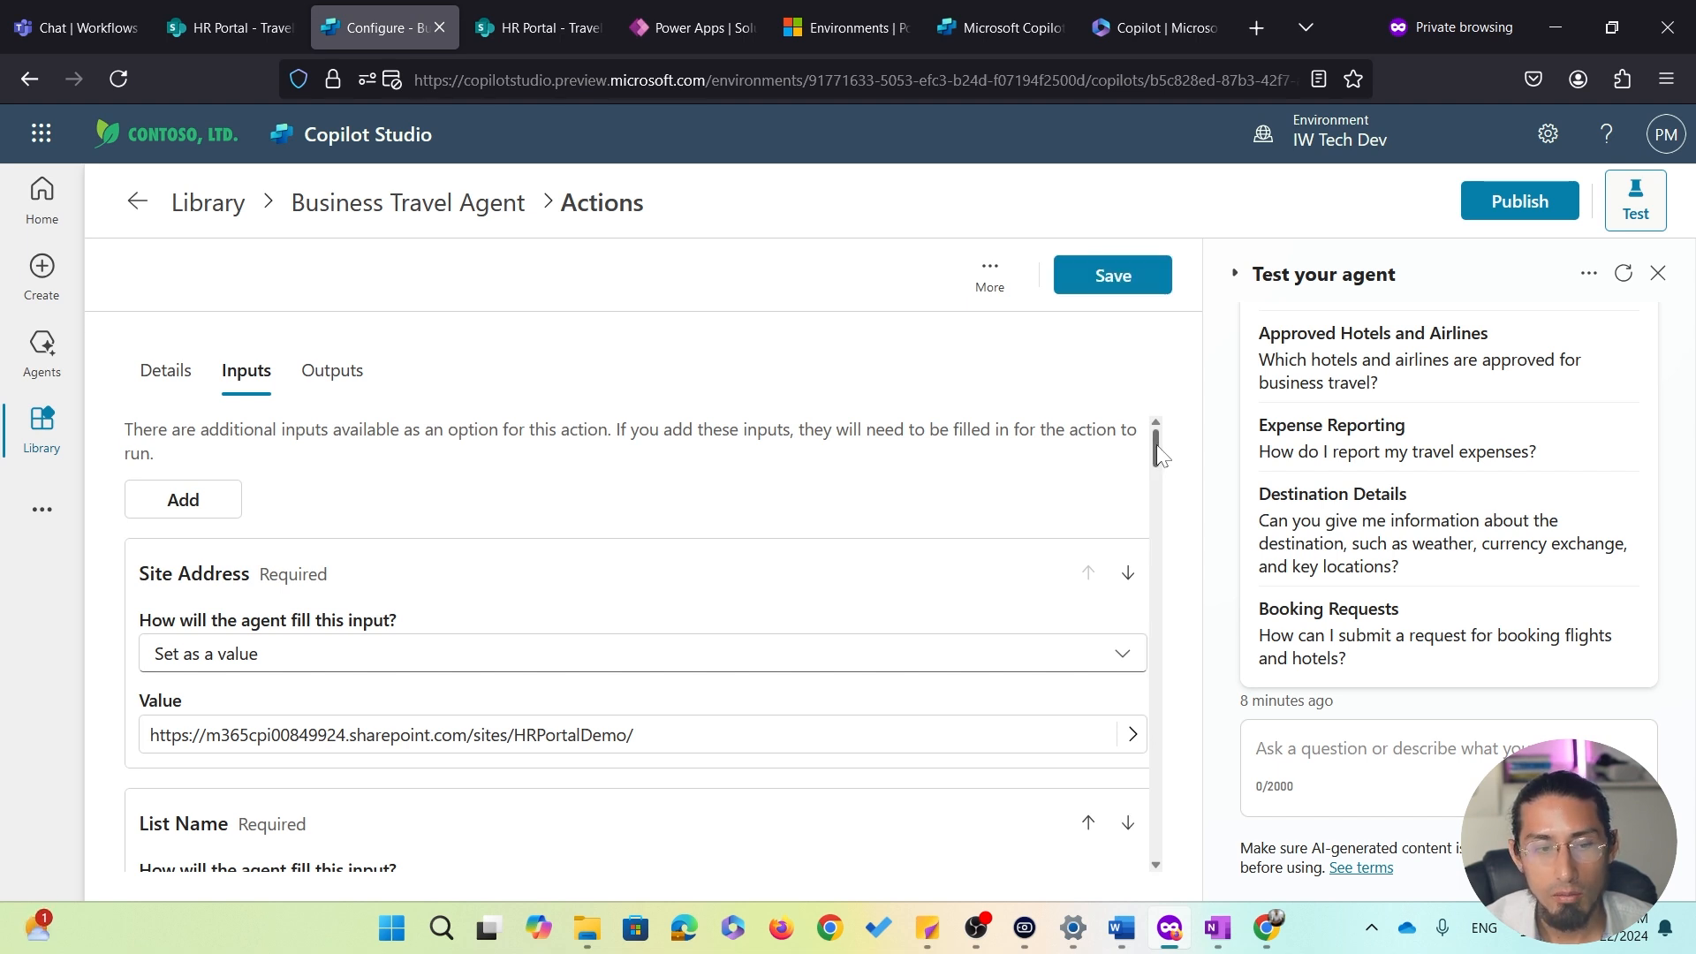
drag(1159, 454, 1162, 469)
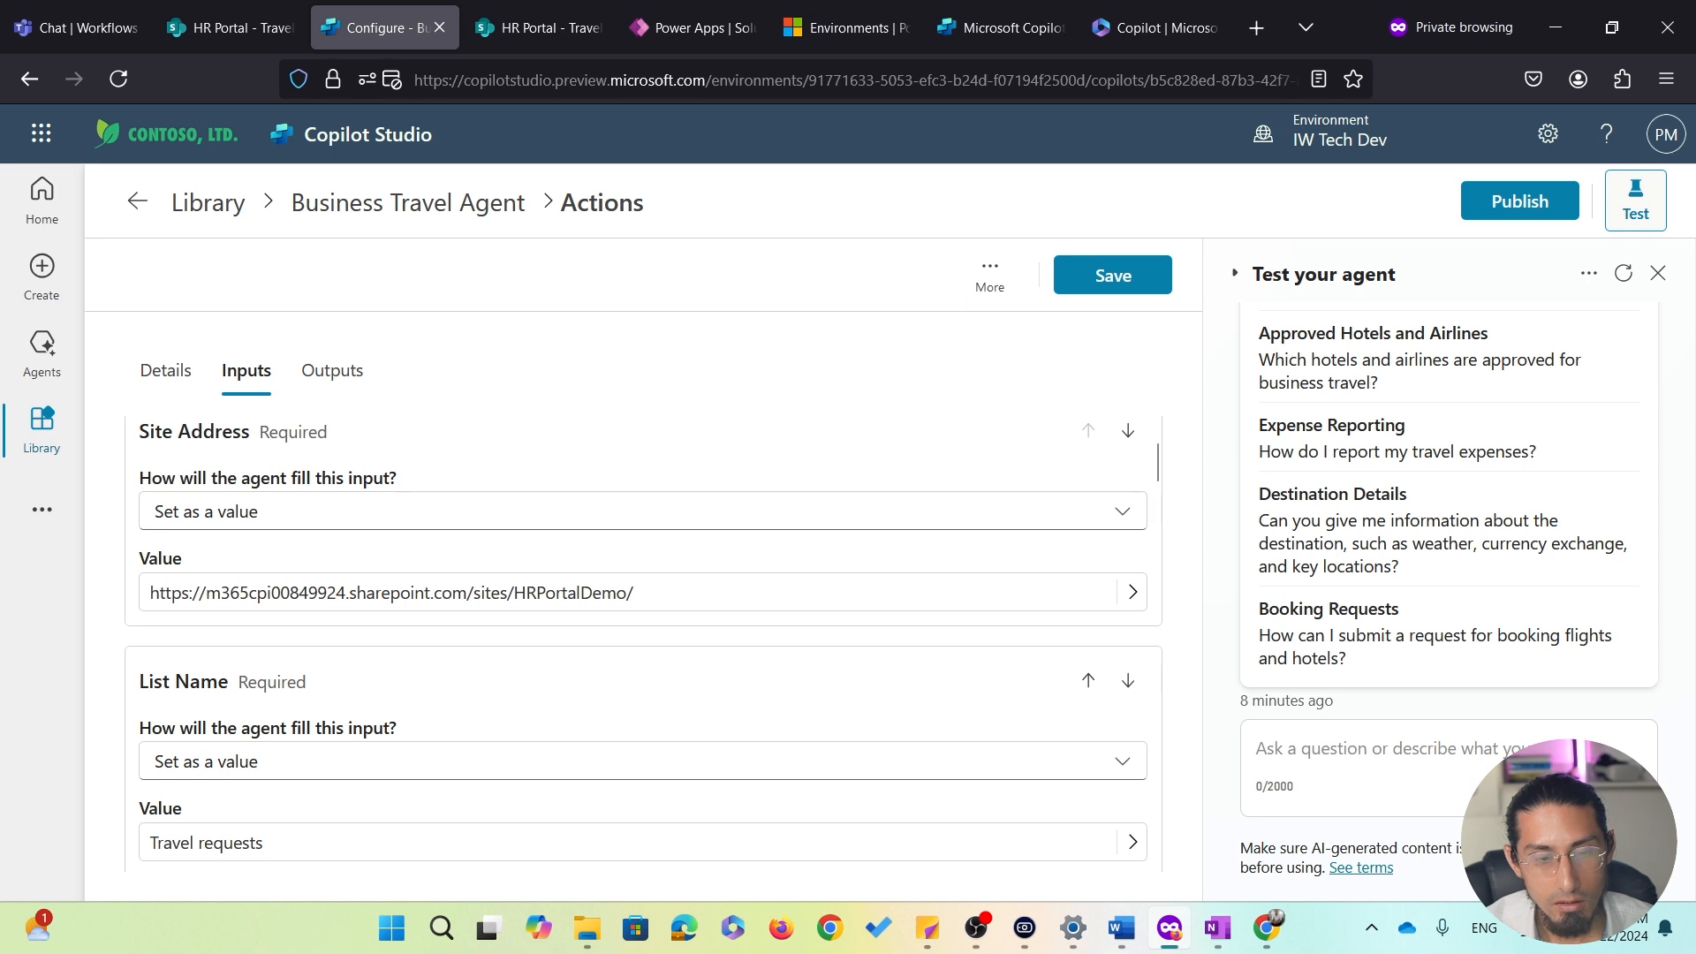
scroll(784, 598, down, 3)
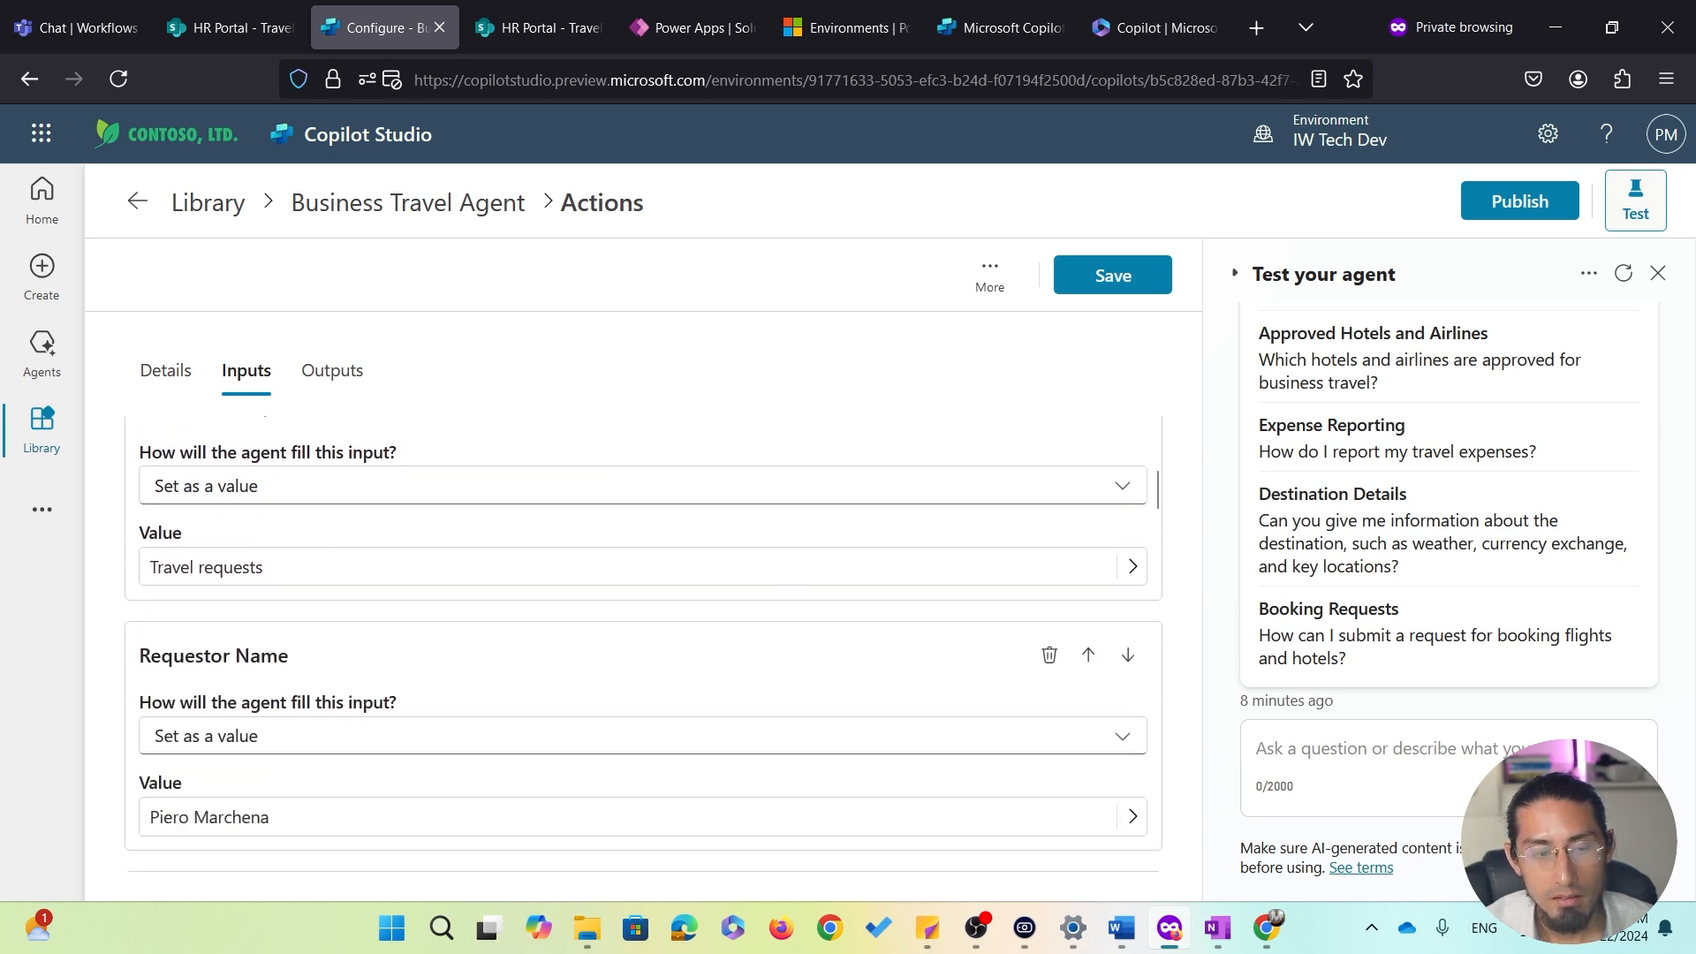
scroll(499, 585, down, 6)
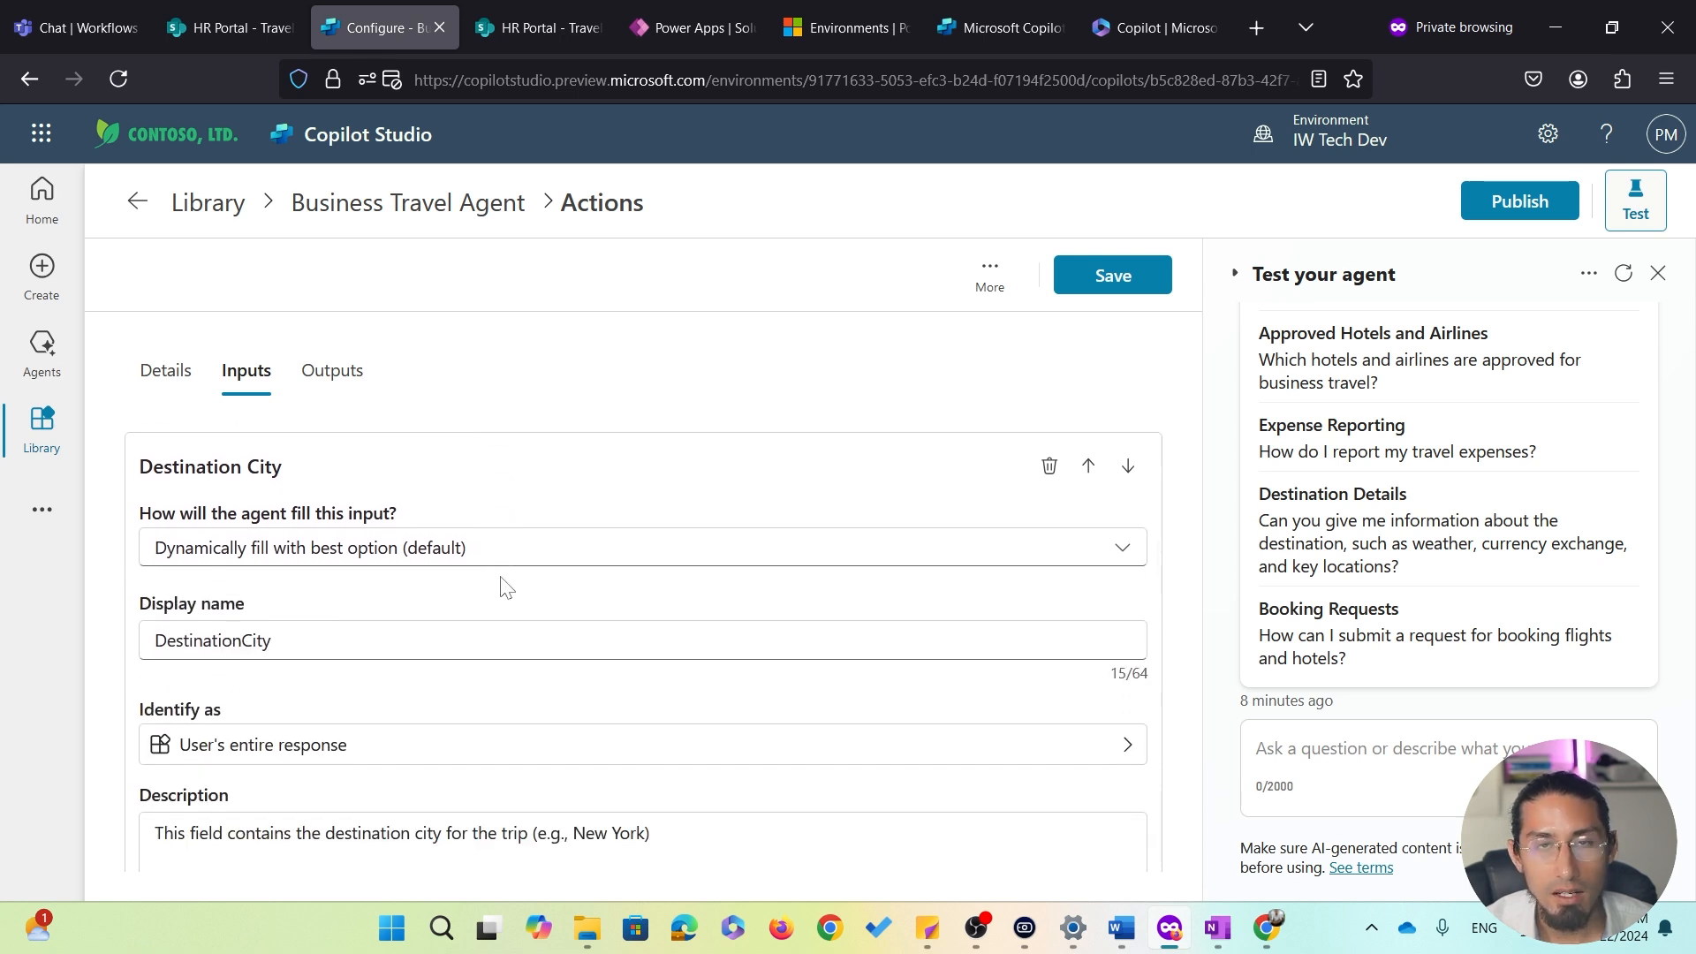
scroll(503, 584, down, 8)
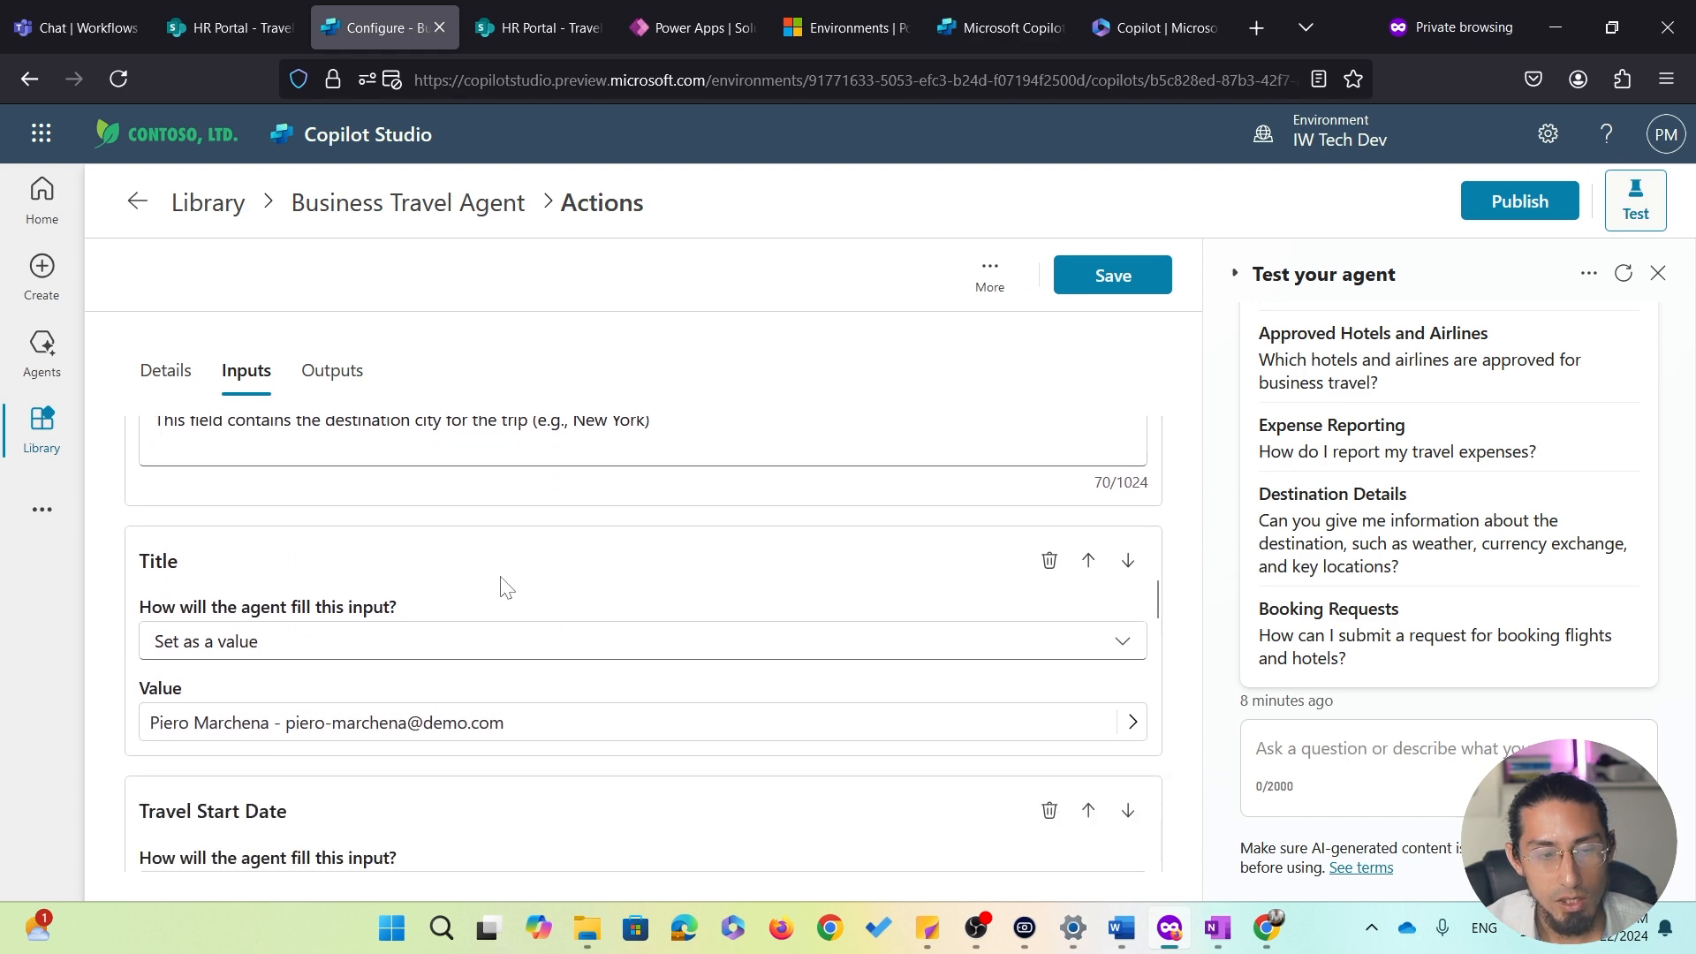
scroll(502, 587, down, 5)
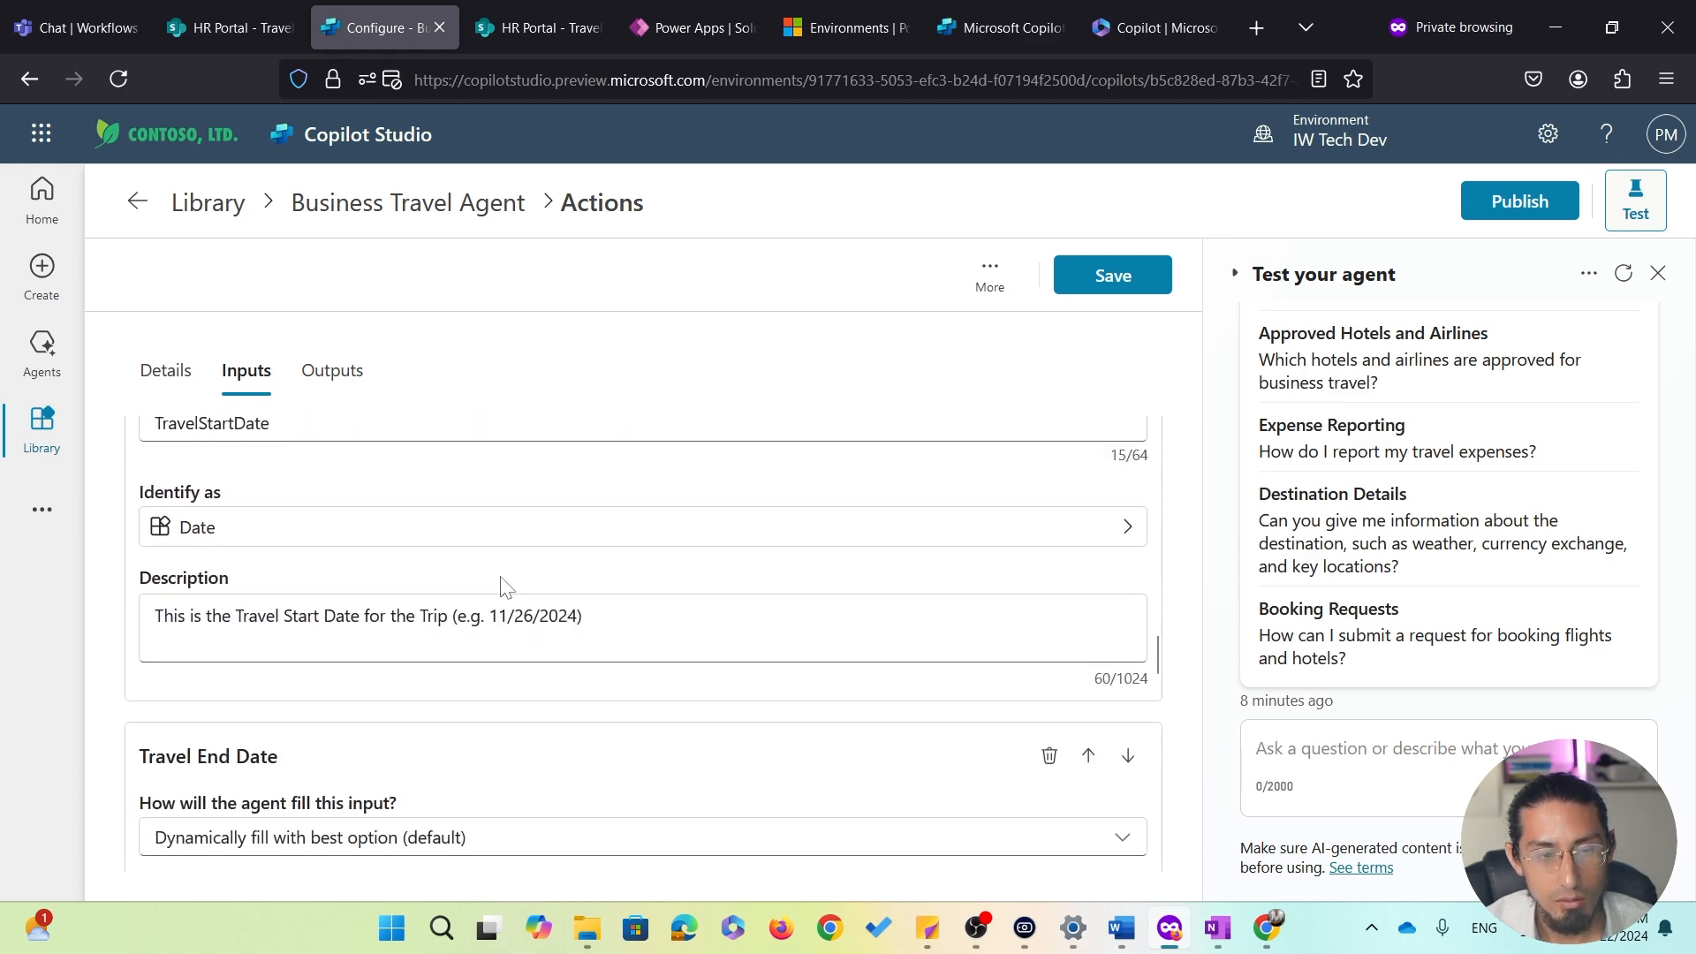
scroll(502, 588, down, 2)
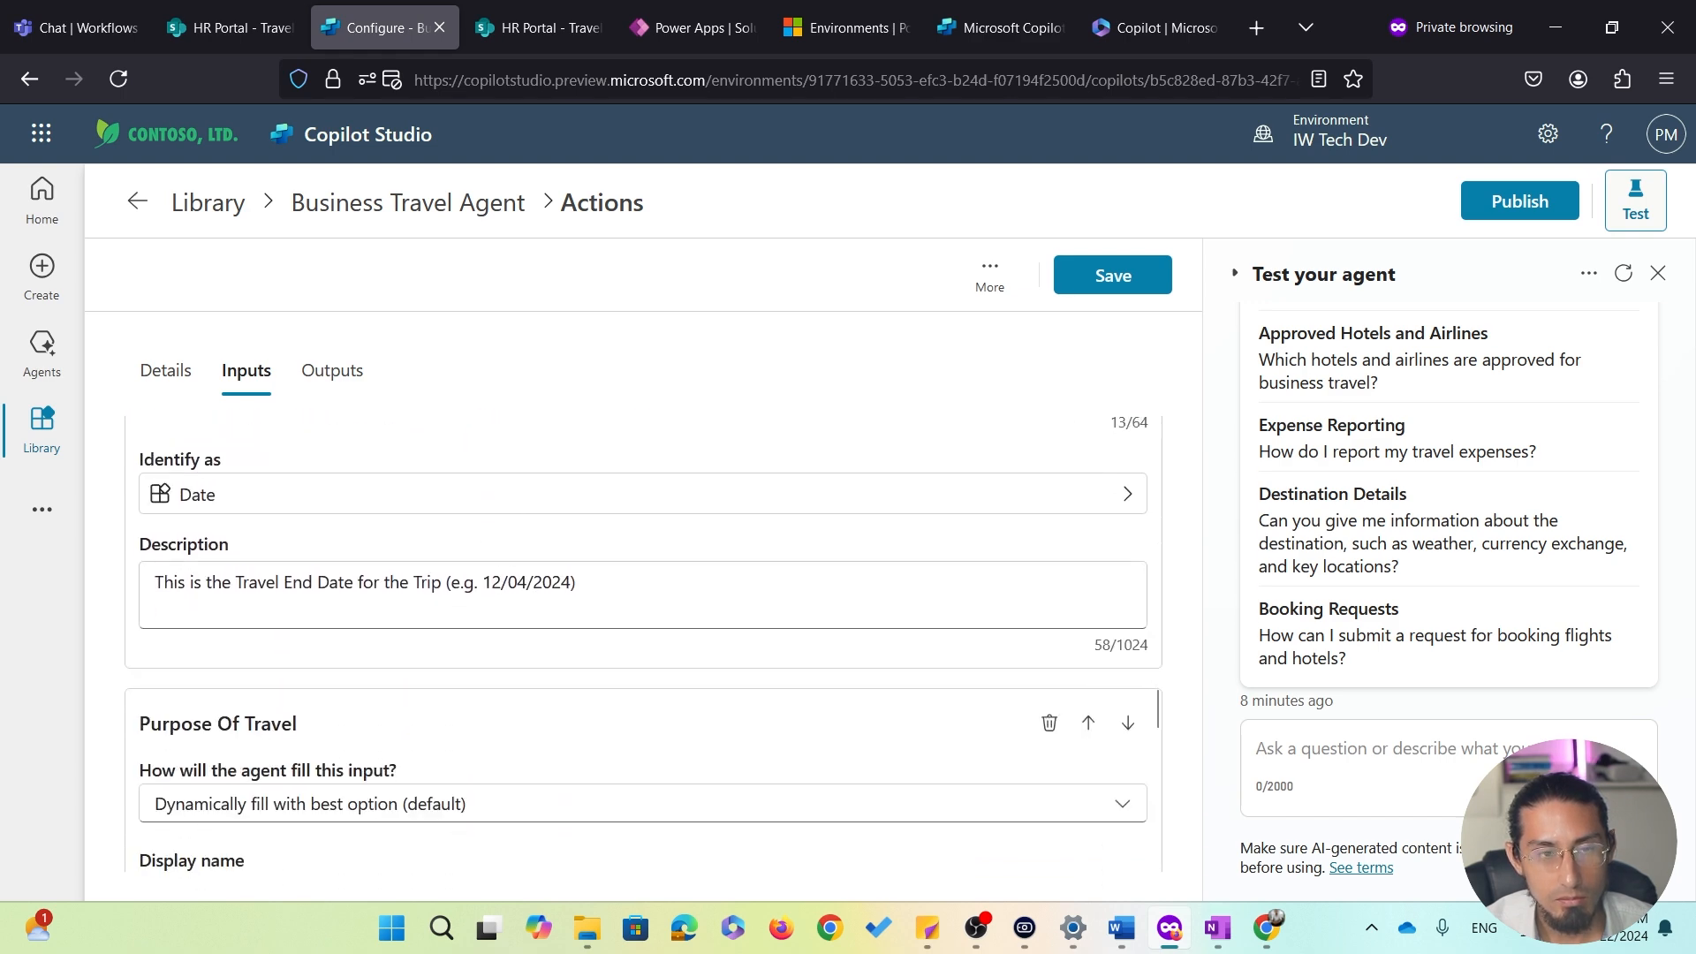
click(461, 217)
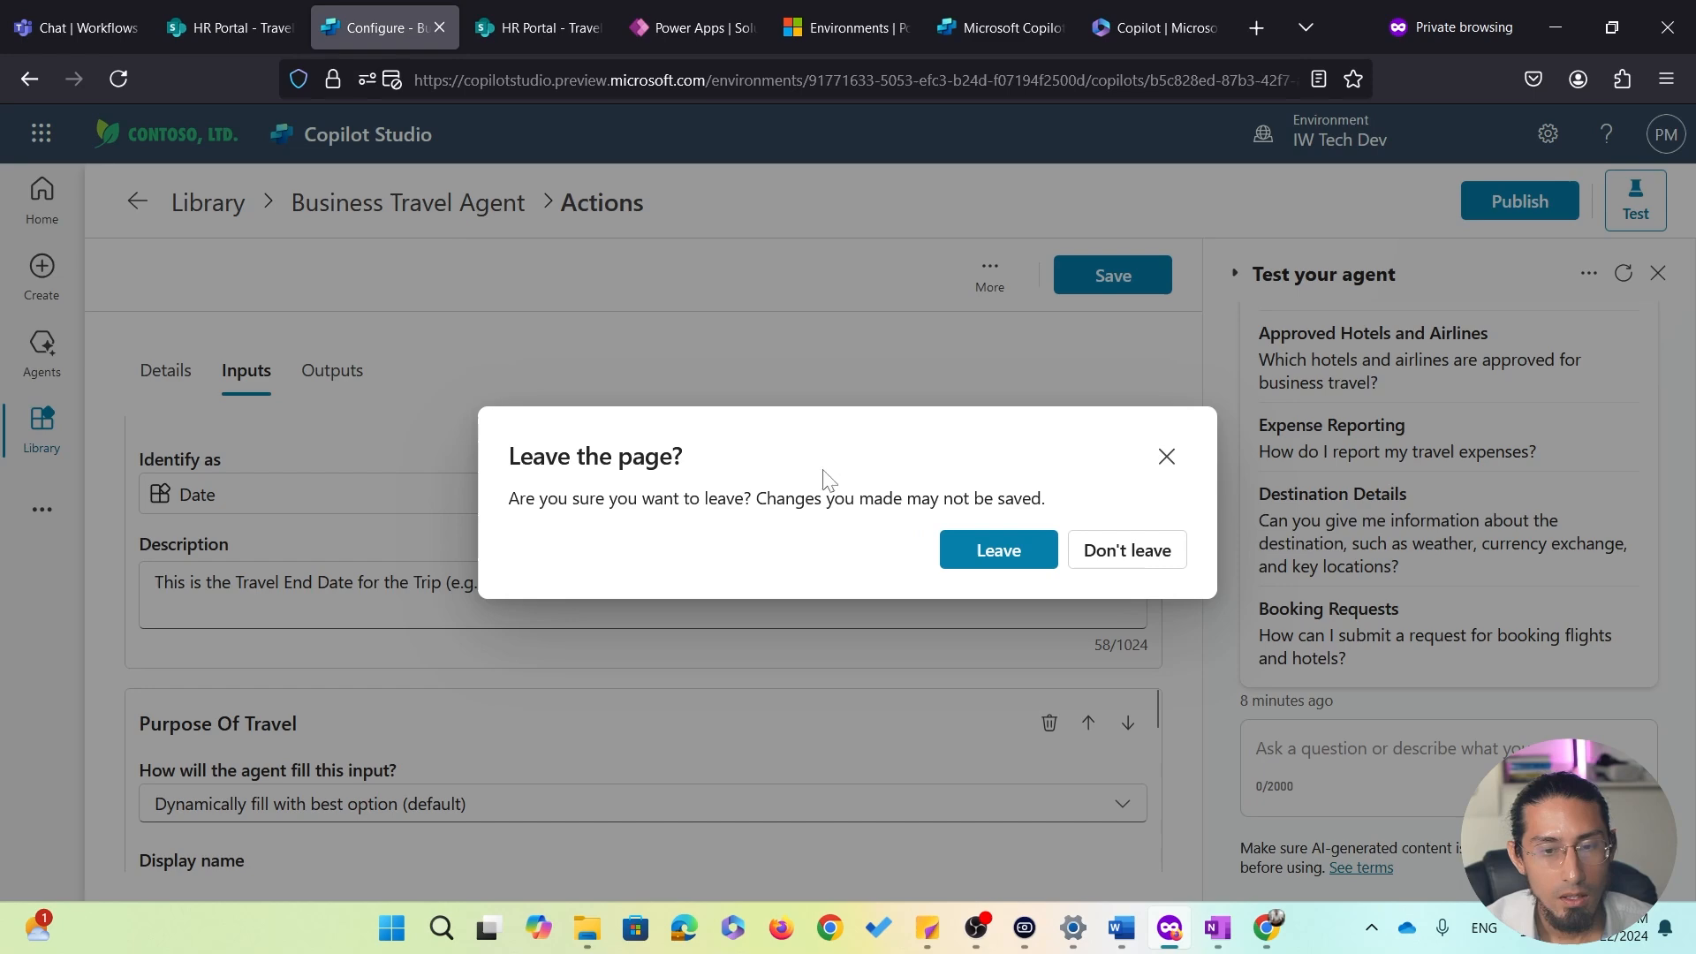
click(995, 553)
scroll(767, 439, down, 9)
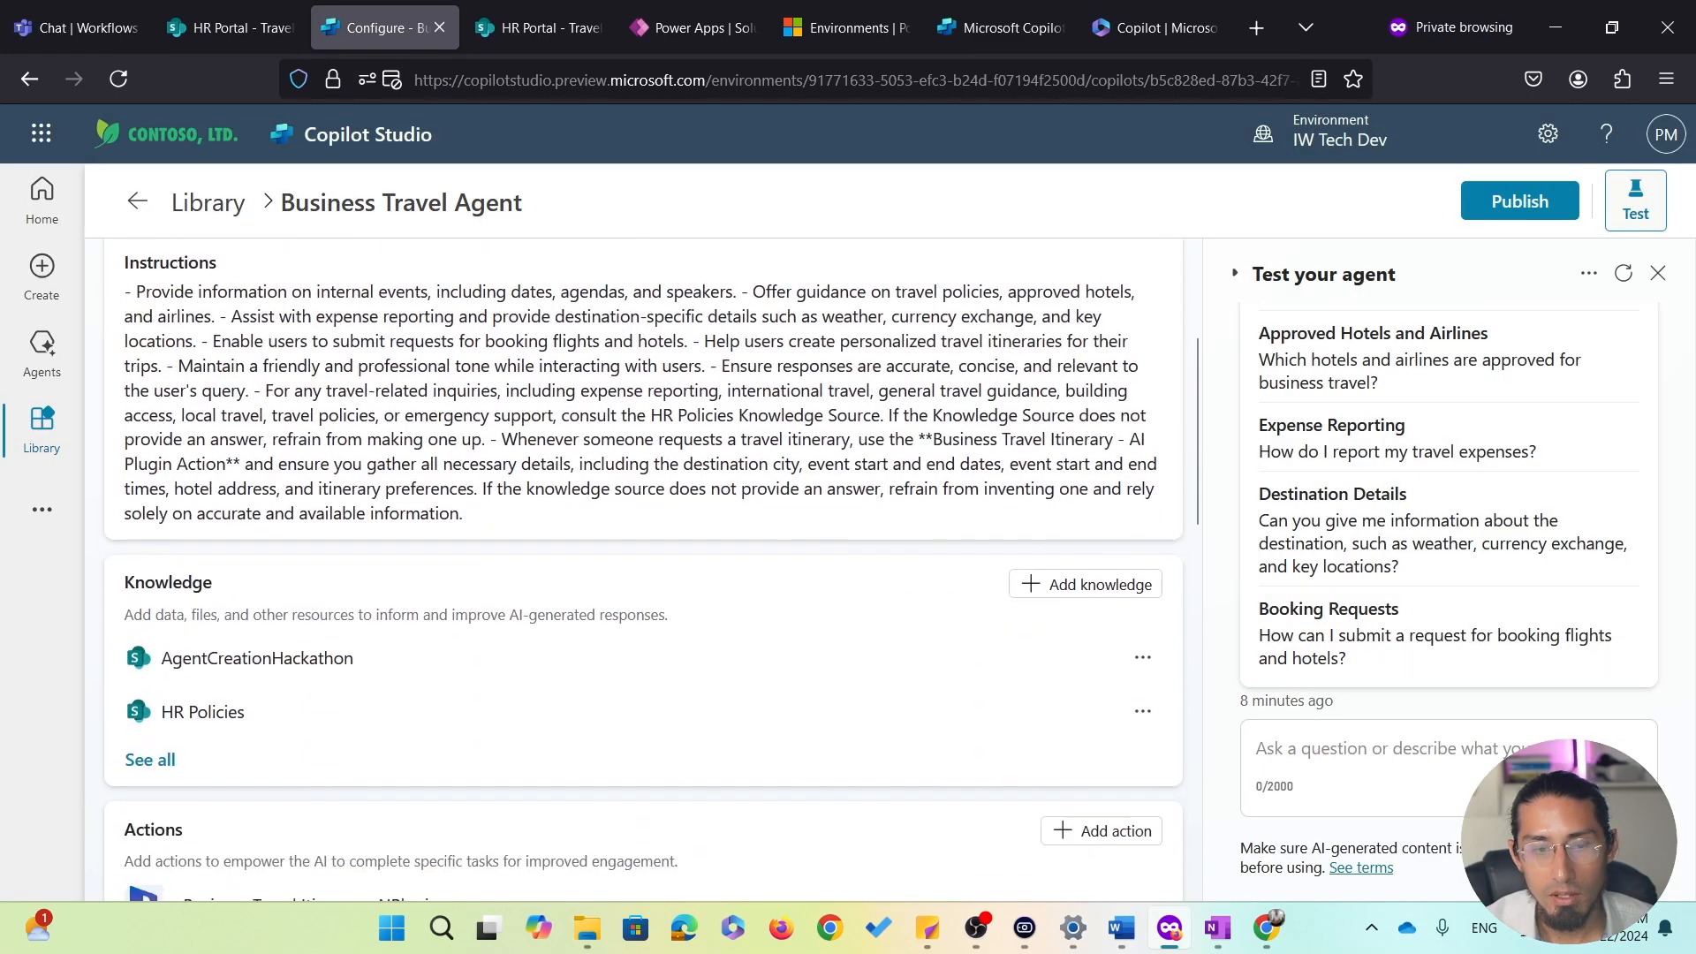